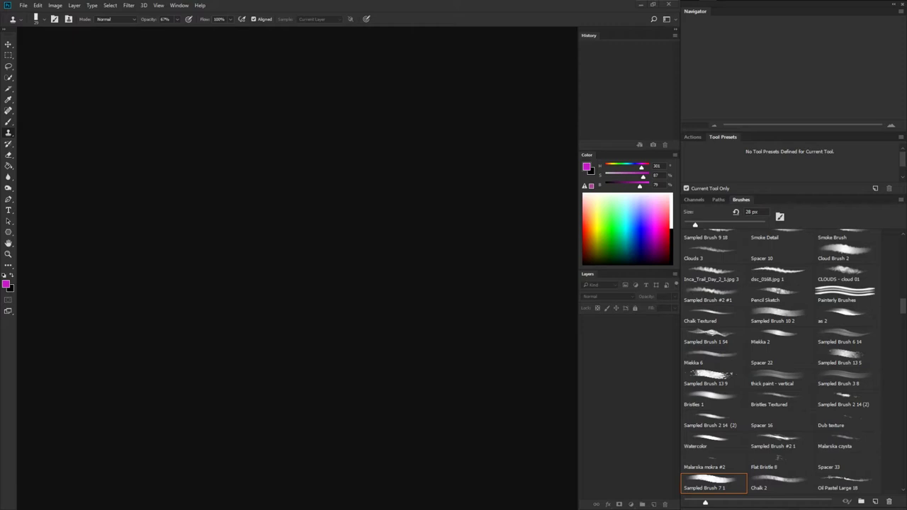
- Open the portrait photo and convert its locked background into a regular layer
drag(828, 361, 344, 276)
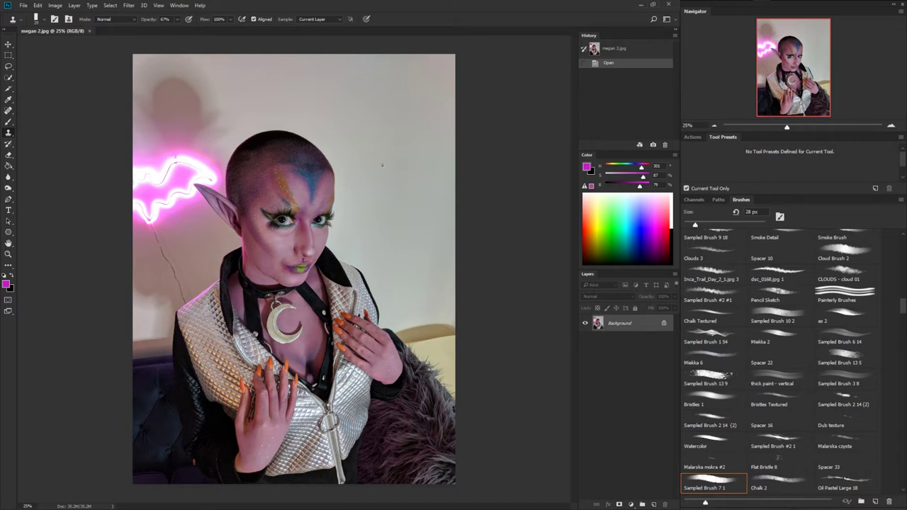
key(z)
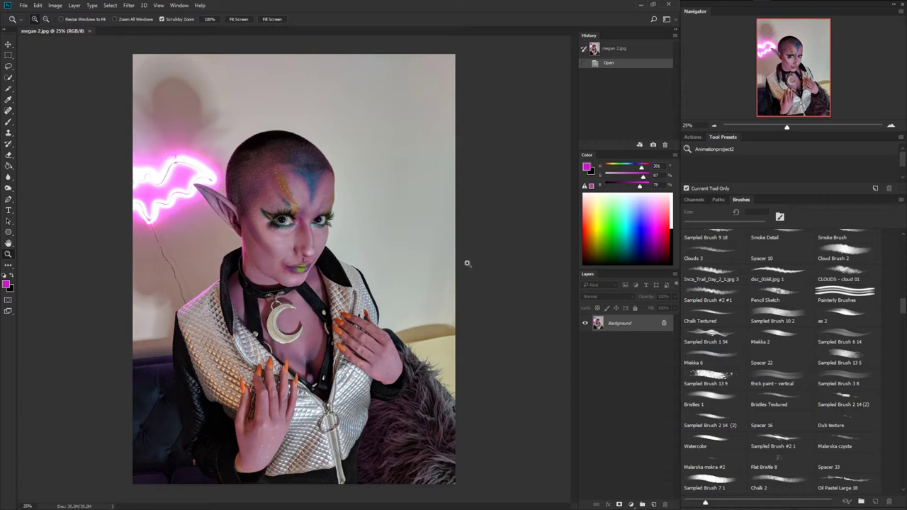
double_click(623, 324)
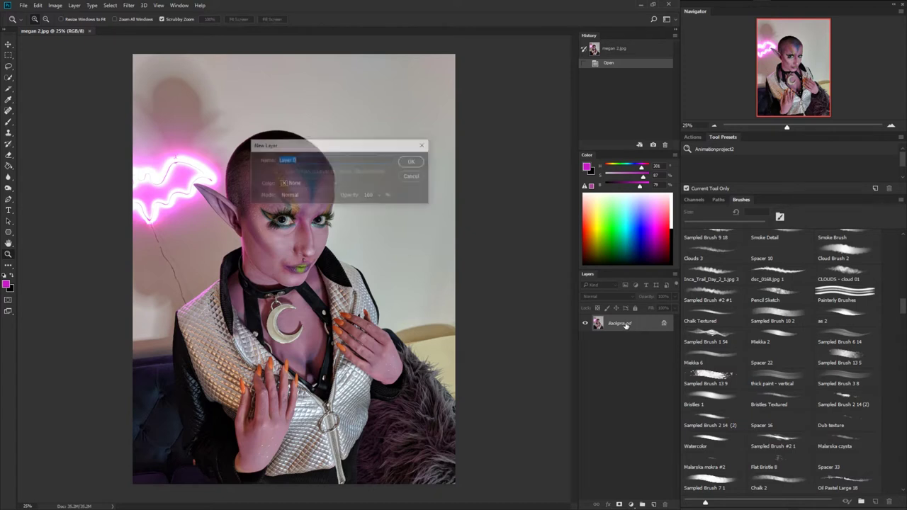
click(411, 162)
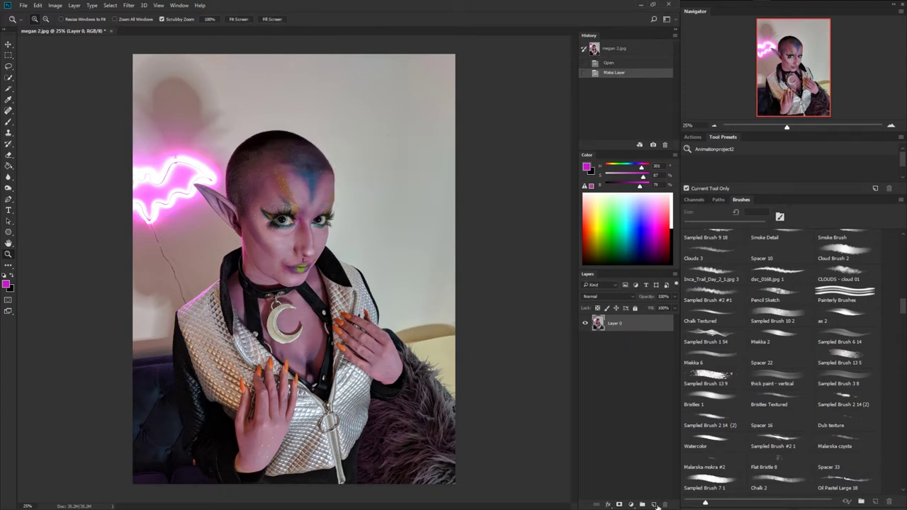
- Add a new layer beneath the photo and fill it with solid magenta (hue 318, saturation 78%, brightness 84%)
click(654, 505)
drag(610, 326, 613, 354)
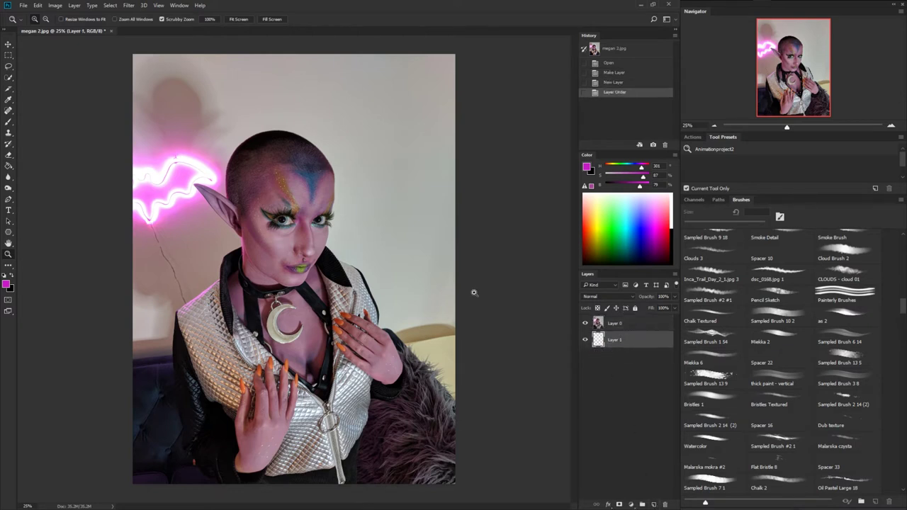
key(b)
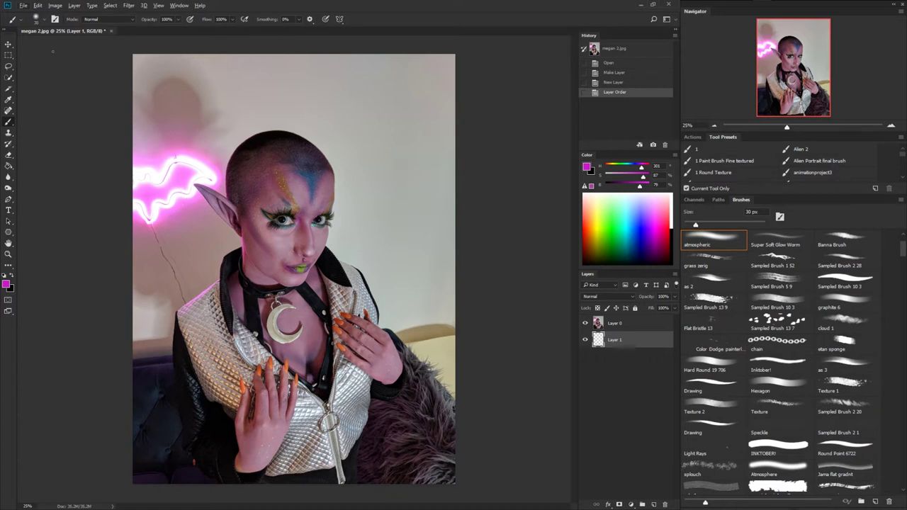
click(8, 166)
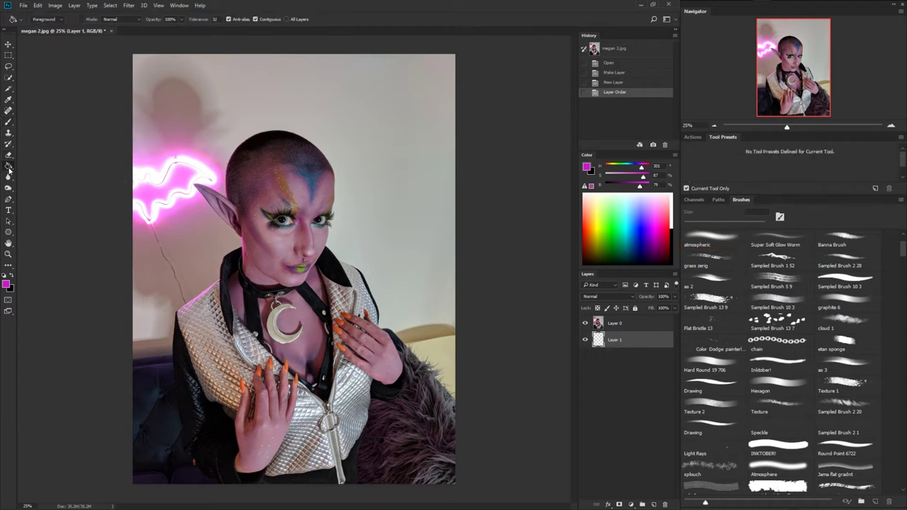
alt+click(183, 201)
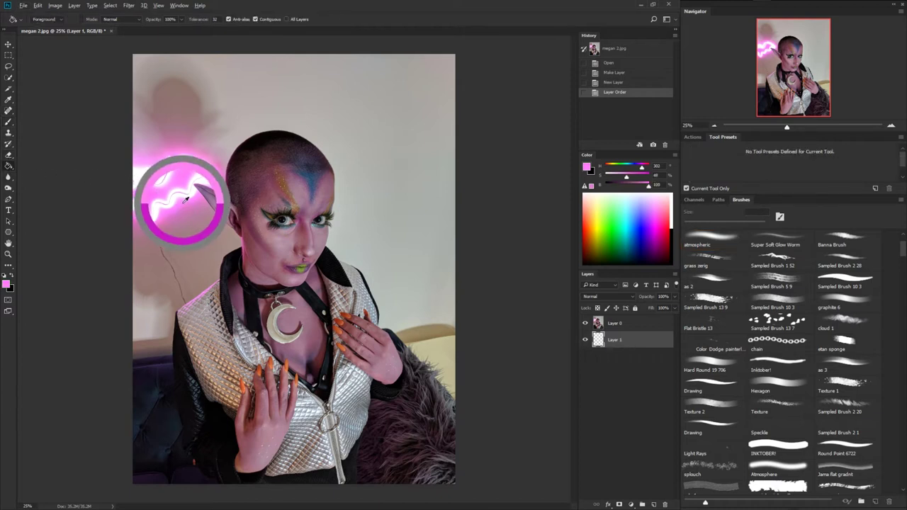
drag(183, 200, 237, 239)
mouse_move(633, 177)
mouse_down()
mouse_move(642, 187)
mouse_move(642, 168)
mouse_up()
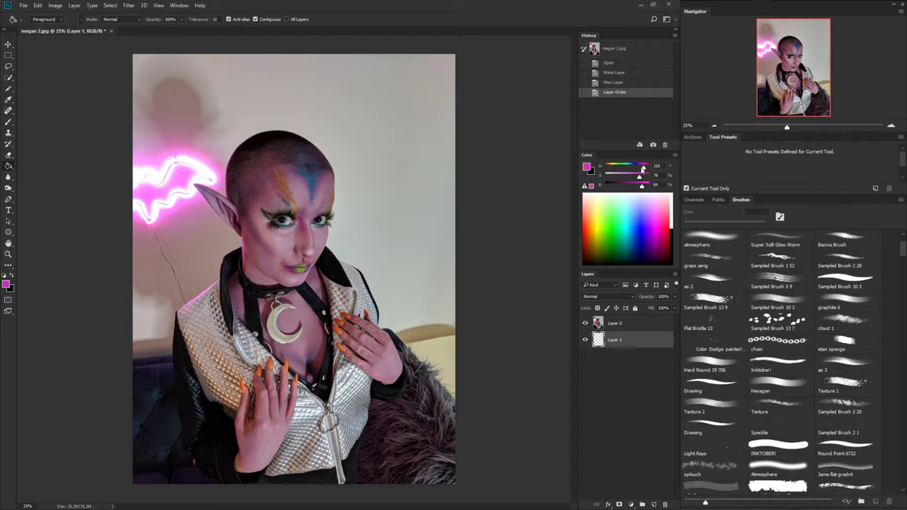
click(391, 190)
click(586, 323)
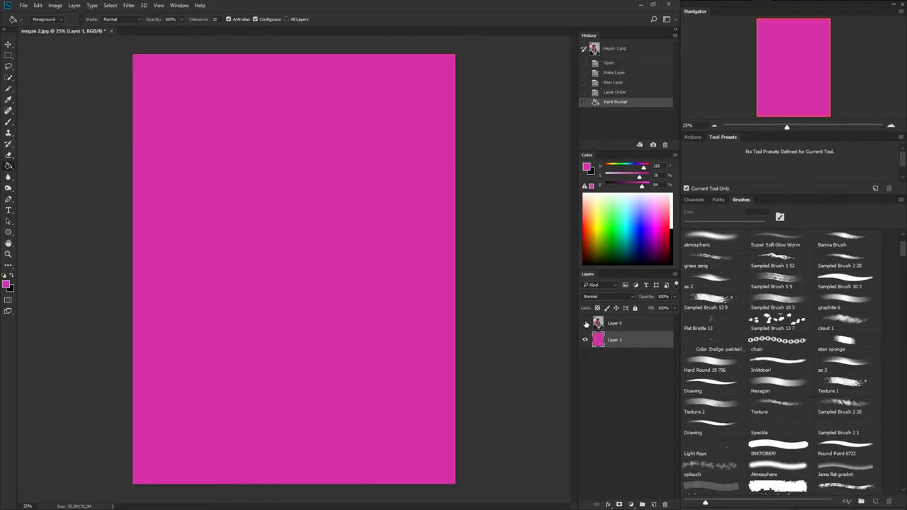
click(586, 324)
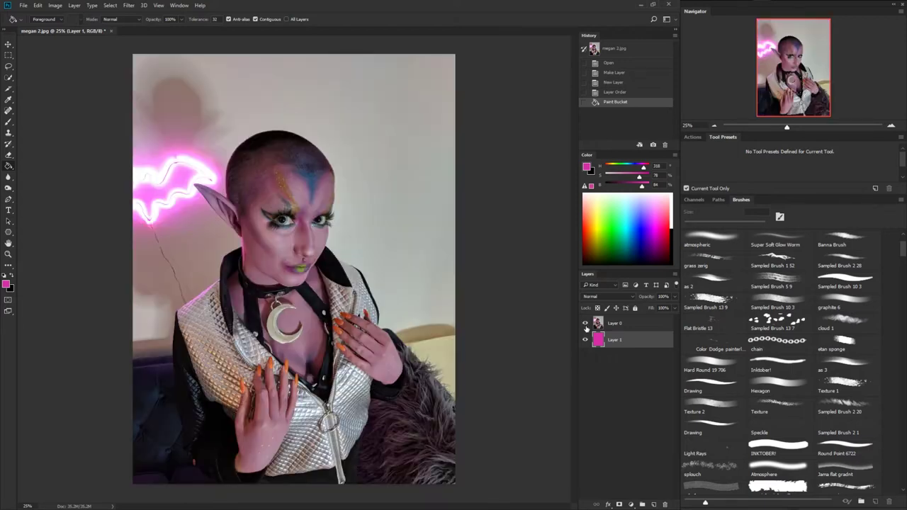
- Select the photo layer and enter the Select and Mask workspace for it
click(601, 326)
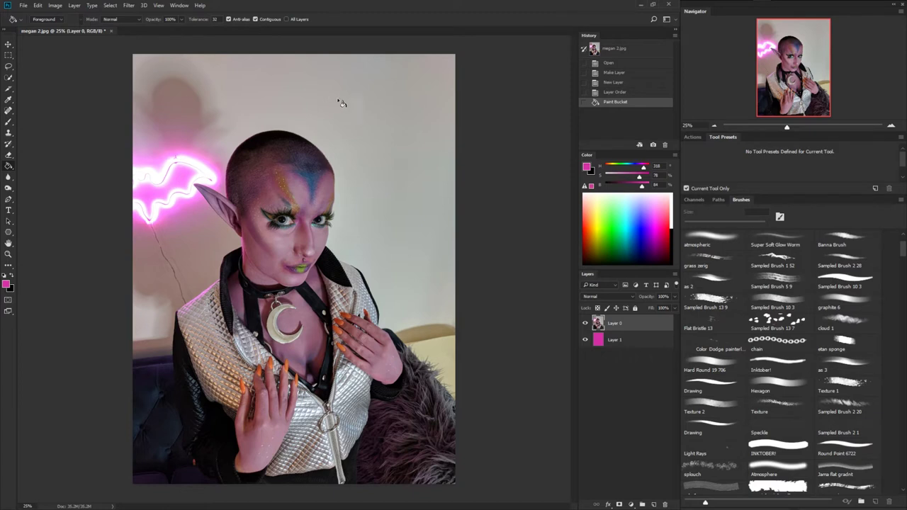
key(w)
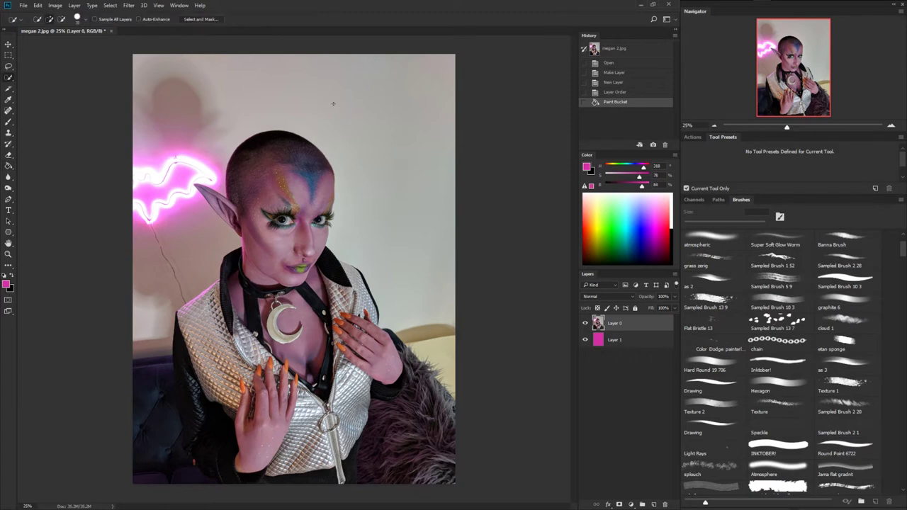
click(9, 65)
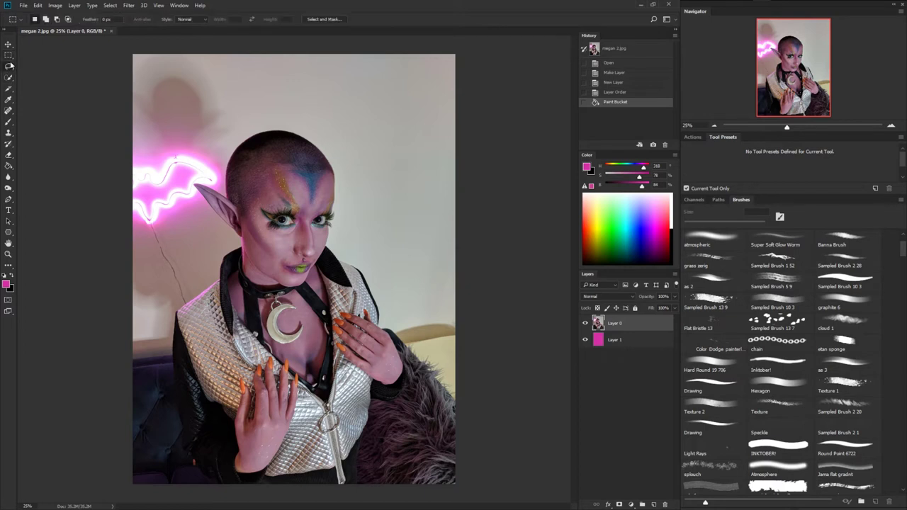
click(10, 56)
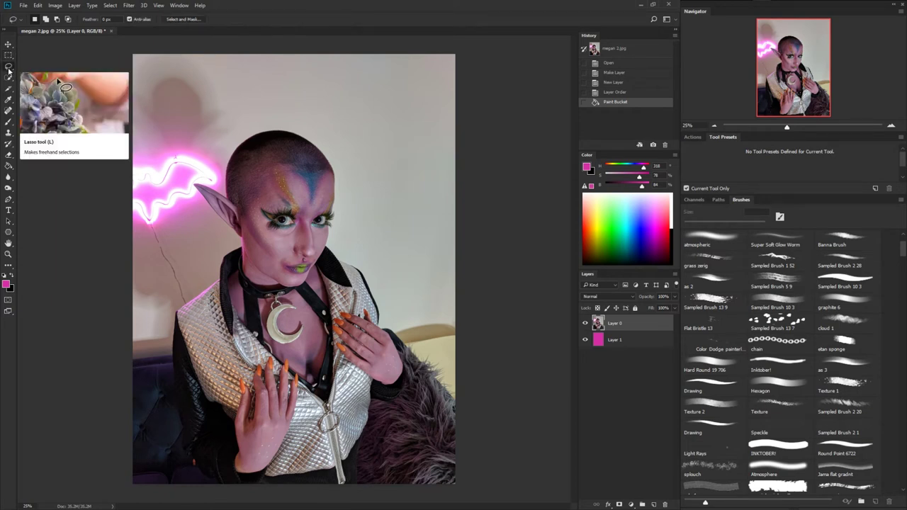
click(8, 66)
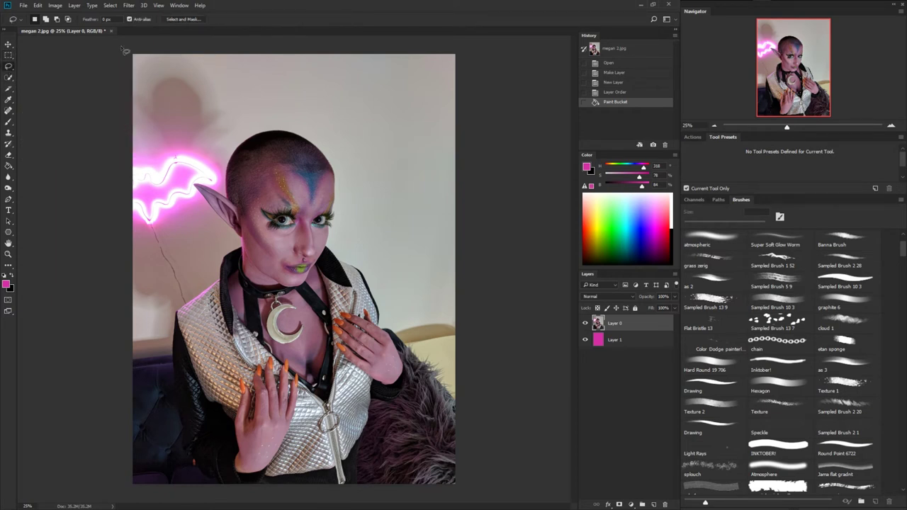
click(184, 20)
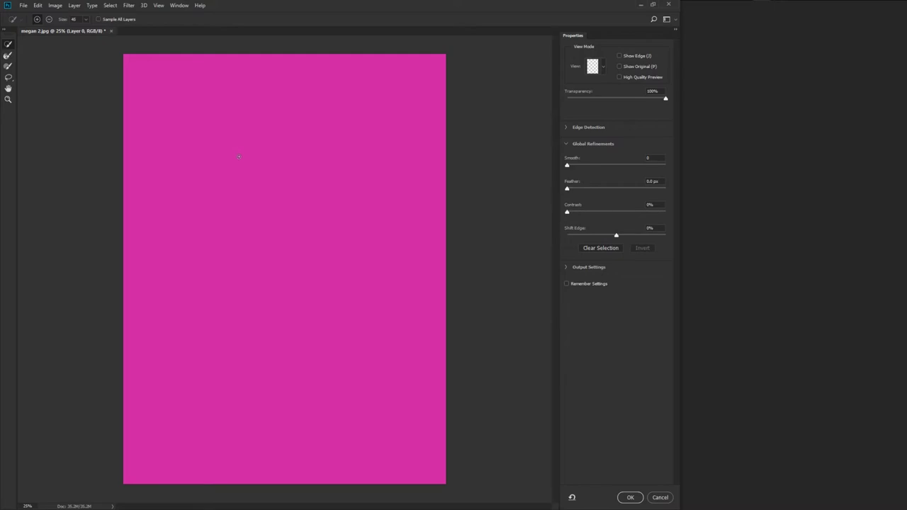
- Build a Quick Selection of the whole figure, covering the head, pointed ear, chest, jacket, hands and sleeves
mouse_move(306, 332)
mouse_down()
mouse_move(301, 358)
mouse_move(316, 322)
mouse_move(284, 255)
mouse_move(290, 204)
mouse_up()
drag(239, 224, 210, 207)
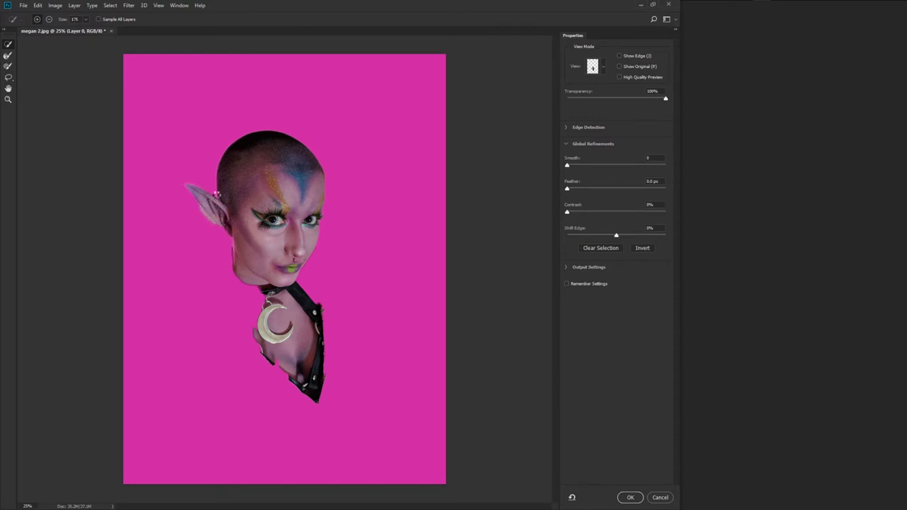
mouse_move(283, 301)
mouse_down()
mouse_move(234, 323)
mouse_move(226, 376)
mouse_move(256, 411)
mouse_up()
mouse_move(319, 320)
mouse_down()
mouse_move(335, 404)
mouse_move(261, 437)
mouse_move(221, 311)
mouse_move(202, 333)
mouse_up()
drag(215, 409, 259, 431)
mouse_move(320, 300)
mouse_down()
mouse_move(389, 335)
mouse_move(338, 270)
mouse_move(314, 263)
mouse_up()
mouse_move(325, 411)
mouse_down()
mouse_move(345, 433)
mouse_move(408, 364)
mouse_move(411, 384)
mouse_up()
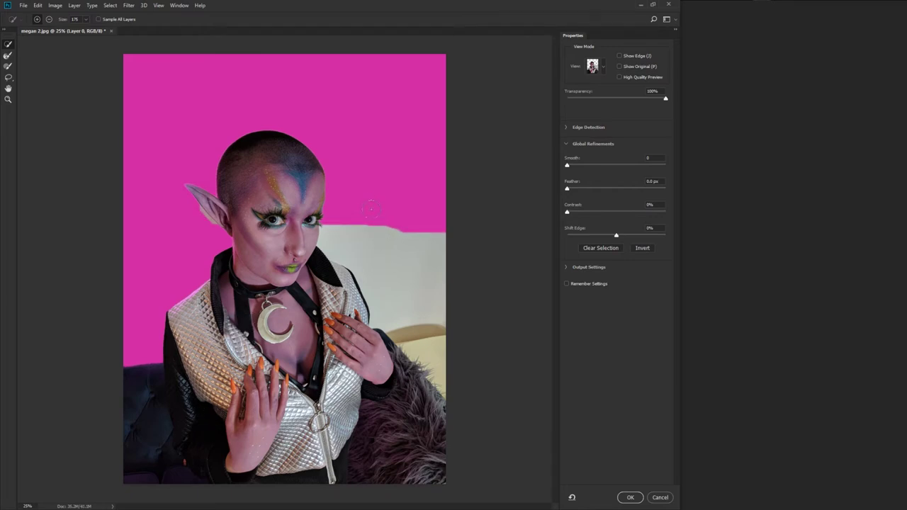
- Subtract the wall, the sofa and most of the surrounding fur from the selection so only the figure is kept
click(36, 19)
mouse_move(387, 232)
mouse_down()
mouse_move(402, 295)
mouse_move(352, 237)
mouse_move(335, 240)
mouse_move(373, 263)
mouse_move(394, 319)
mouse_move(331, 224)
mouse_move(333, 247)
mouse_move(372, 286)
mouse_move(383, 320)
mouse_move(357, 264)
mouse_move(360, 275)
mouse_move(326, 242)
mouse_move(366, 257)
mouse_move(428, 366)
mouse_move(423, 419)
mouse_move(377, 478)
mouse_move(379, 433)
mouse_move(420, 389)
mouse_move(391, 418)
mouse_move(372, 414)
mouse_move(394, 411)
mouse_move(420, 382)
mouse_move(425, 359)
mouse_move(401, 326)
mouse_move(393, 335)
mouse_move(385, 324)
mouse_move(395, 335)
mouse_move(375, 348)
mouse_up()
mouse_move(147, 372)
mouse_down()
mouse_move(137, 421)
mouse_move(144, 361)
mouse_move(136, 484)
mouse_move(139, 424)
mouse_move(153, 495)
mouse_move(153, 471)
mouse_move(168, 496)
mouse_up()
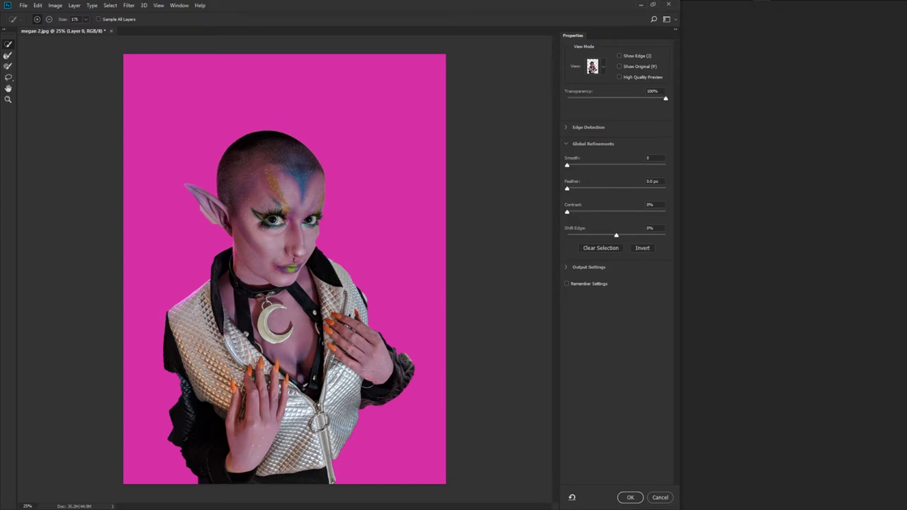
- Try adding a patch of wall beside the face to the selection with a size 175 brush, and subtract it again
click(8, 99)
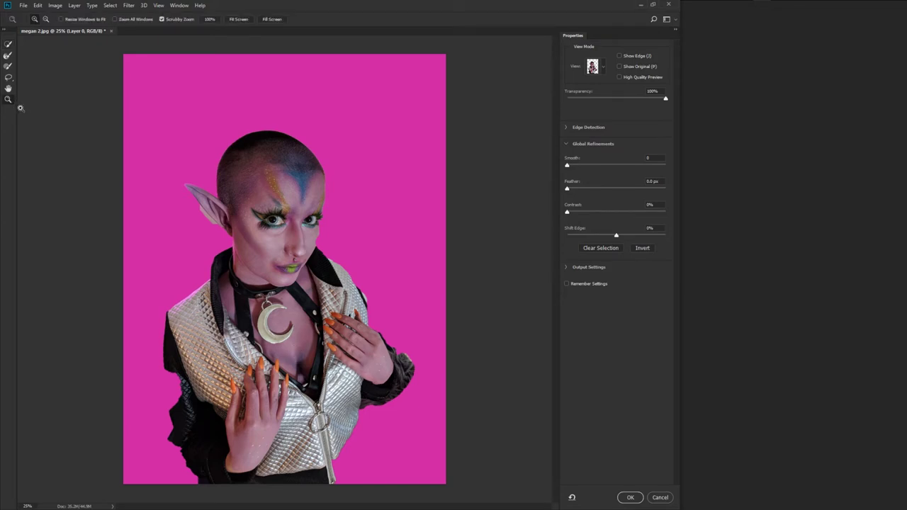
click(330, 224)
drag(330, 225, 360, 266)
click(344, 256)
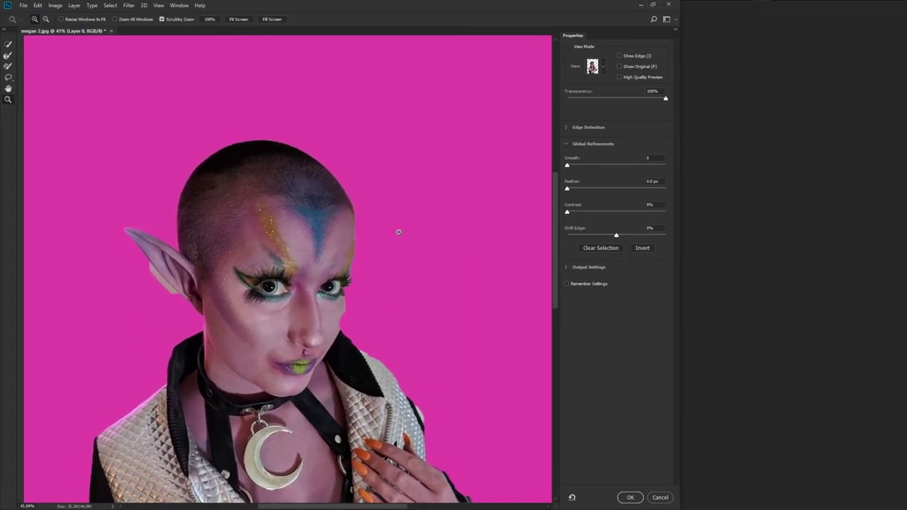
key(w)
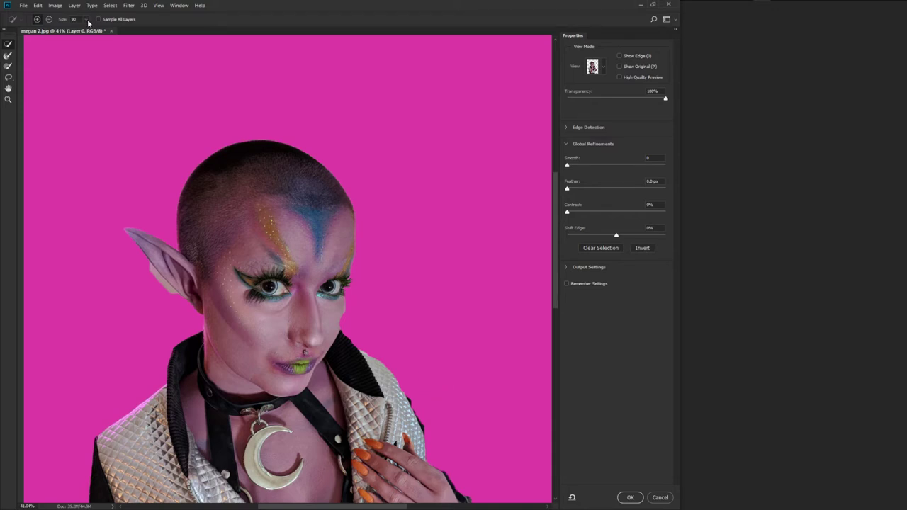
click(86, 20)
drag(87, 32, 69, 32)
click(410, 236)
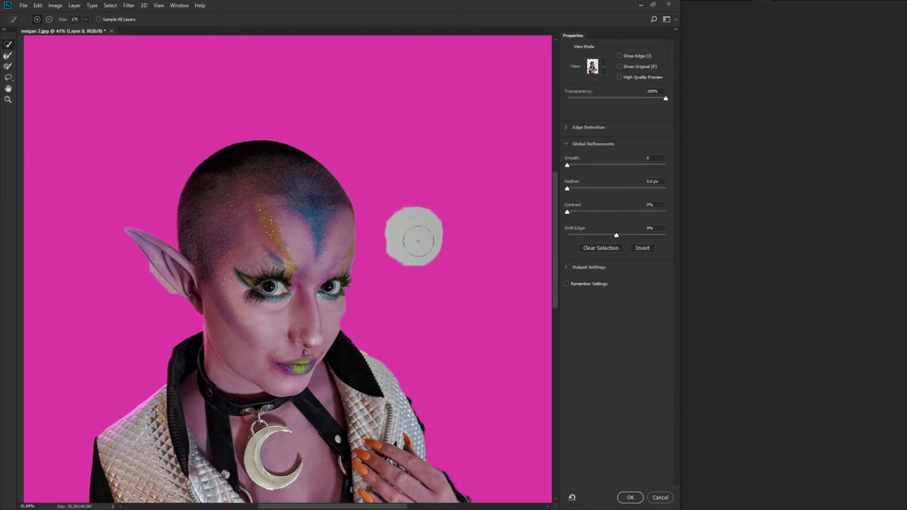
drag(419, 228, 401, 242)
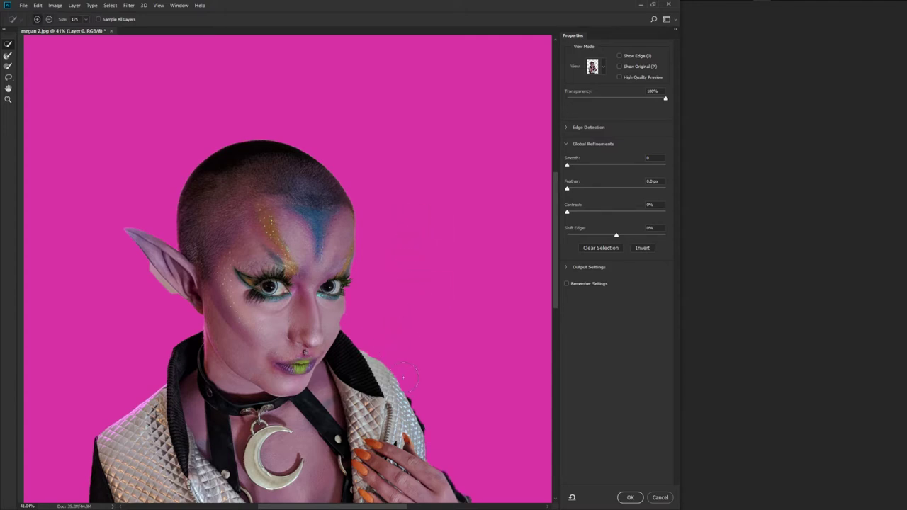
- Add the dark edge of the shoulder and sleeve above the raised hand to the selection, reducing the brush to size 100
mouse_move(423, 412)
mouse_down()
mouse_move(396, 364)
mouse_move(357, 339)
mouse_up()
key(bracketleft)
key(bracketleft)
key(bracketleft)
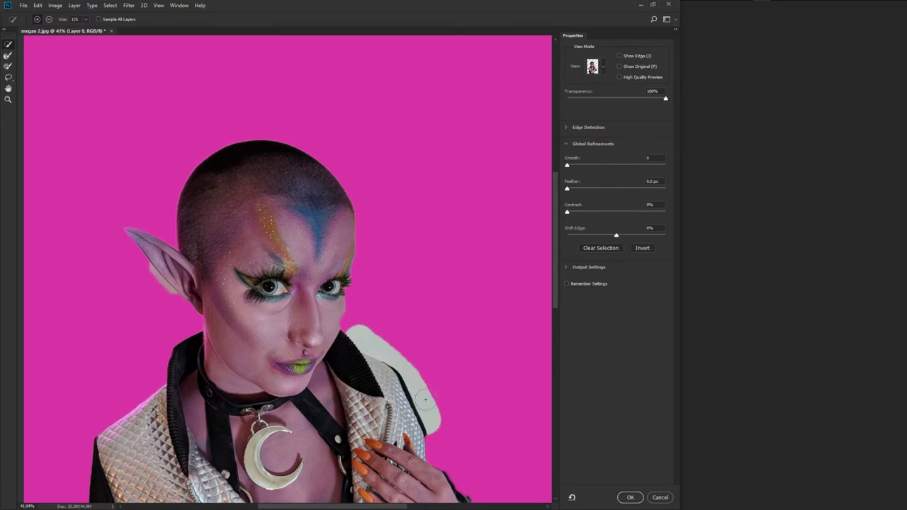
drag(426, 429, 433, 453)
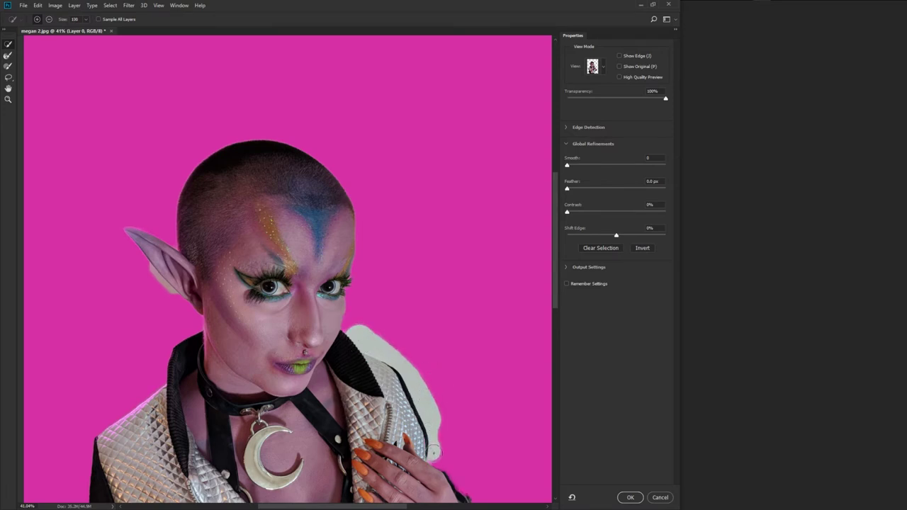
- Subtract the leftover wall around that shoulder and behind the pointed ear from the selection
drag(434, 418, 428, 410)
mouse_move(420, 370)
mouse_down()
mouse_move(428, 395)
mouse_move(406, 354)
mouse_move(378, 336)
mouse_move(359, 342)
mouse_move(418, 387)
mouse_move(437, 454)
mouse_move(449, 466)
mouse_move(459, 460)
mouse_up()
drag(449, 417, 428, 348)
drag(433, 408, 445, 415)
drag(366, 333, 448, 360)
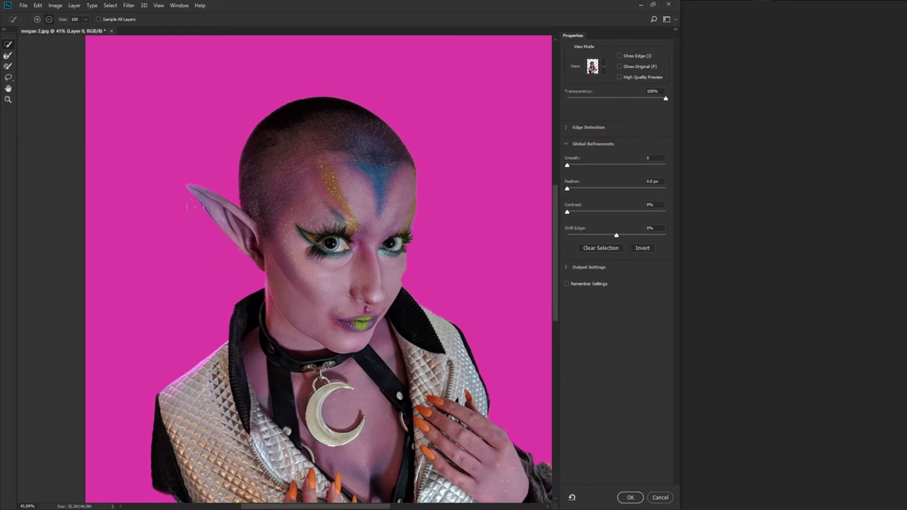
- Clean up the selection edge along the cheek, collar and shoulder at close range
click(8, 56)
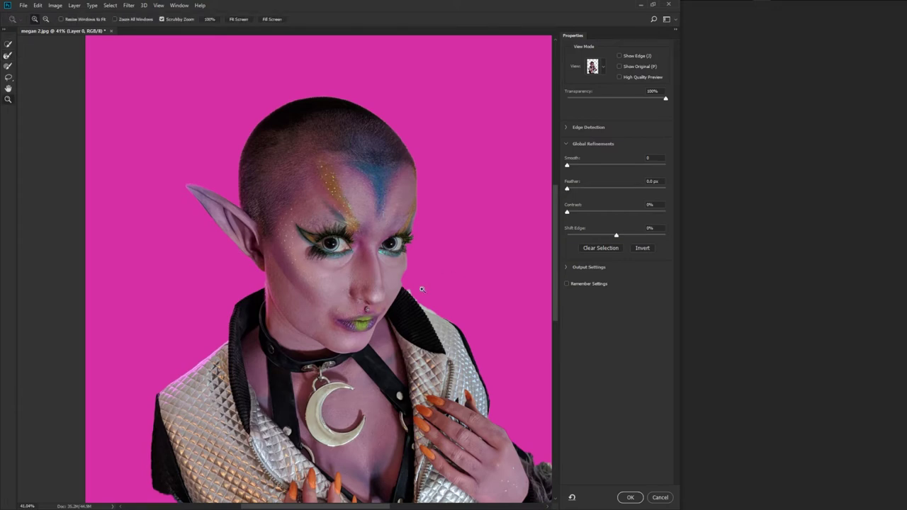
alt+scroll(432, 290, up, 5)
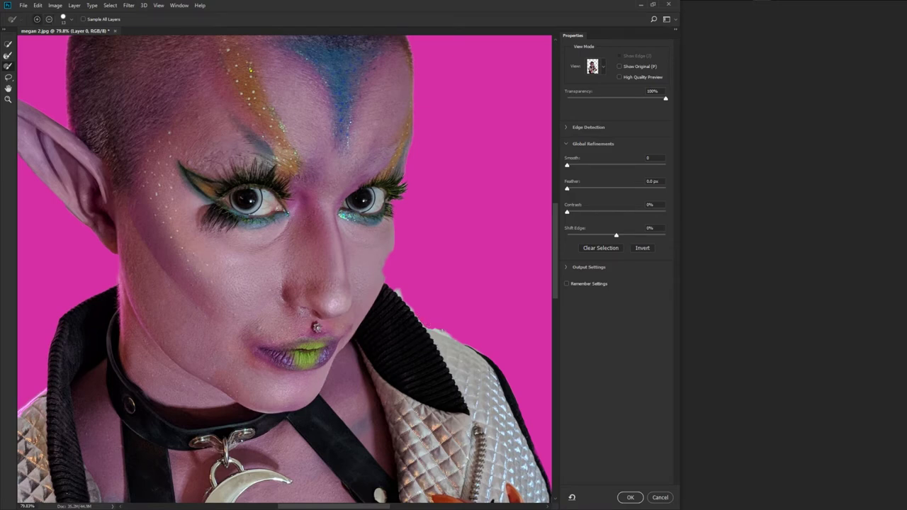
mouse_move(429, 328)
alt+mouse_down()
mouse_move(452, 336)
mouse_move(437, 331)
alt+mouse_up()
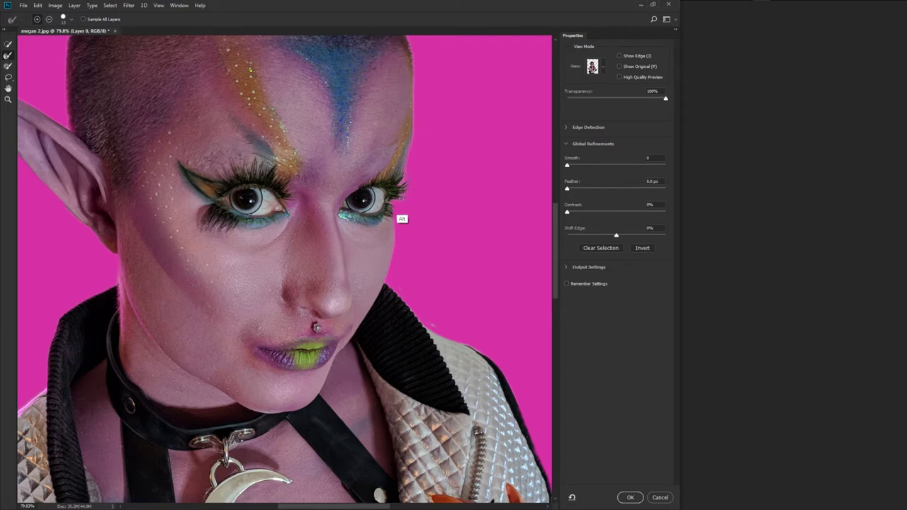
- Try to recover the missing outer edge of the black sleeve with an enlarged Refine Edge Brush
scroll(399, 322, down, 10)
scroll(399, 322, left, 7)
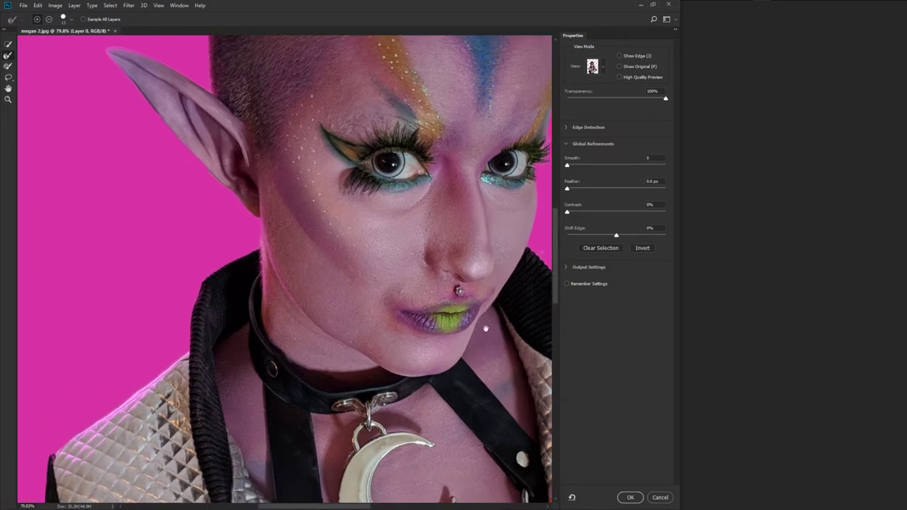
scroll(416, 312, down, 5)
scroll(416, 312, right, 2)
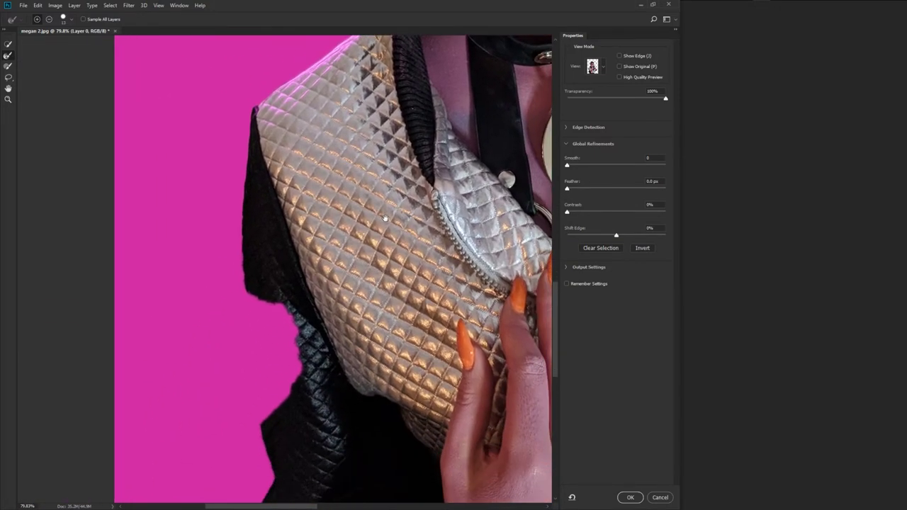
mouse_move(250, 273)
mouse_down()
mouse_move(289, 383)
mouse_move(272, 361)
mouse_move(267, 411)
mouse_move(261, 311)
mouse_move(285, 305)
mouse_move(305, 423)
mouse_move(302, 368)
mouse_up()
key(bracketright)
key(bracketright)
key(bracketright)
key(bracketright)
key(bracketright)
key(bracketright)
key(bracketright)
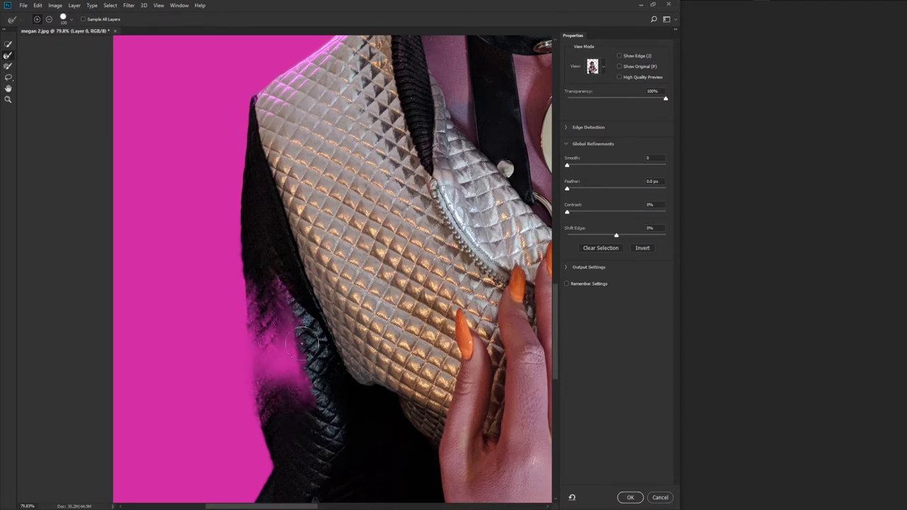
- Paint the missing part of the black upper sleeve back into the selection with the Brush tool
click(7, 66)
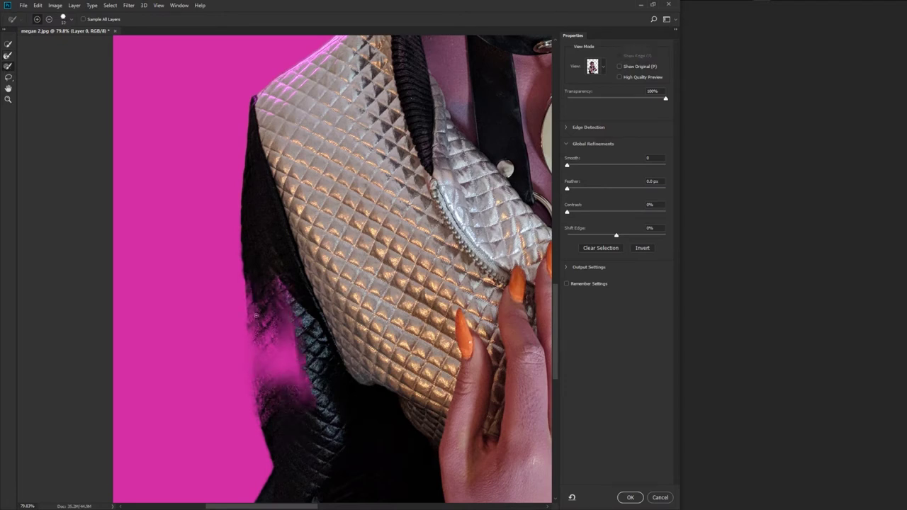
drag(248, 268, 248, 267)
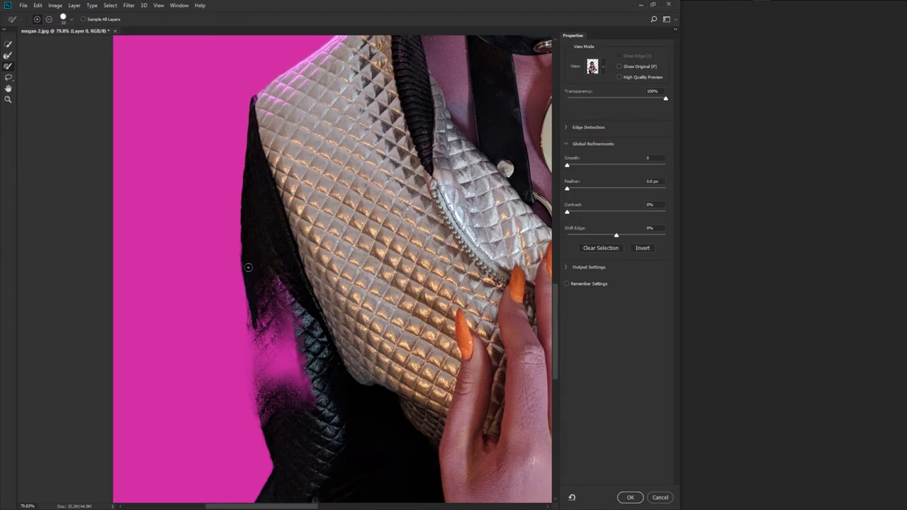
key(ctrl+z)
key(ctrl+z)
key(ctrl+alt+z)
key(ctrl+alt+z)
mouse_move(252, 363)
mouse_down()
mouse_move(265, 425)
mouse_move(256, 306)
mouse_move(269, 405)
mouse_move(256, 326)
mouse_move(270, 420)
mouse_move(268, 262)
mouse_move(273, 392)
mouse_move(272, 307)
mouse_move(287, 404)
mouse_move(279, 269)
mouse_move(297, 418)
mouse_move(292, 262)
mouse_move(307, 408)
mouse_move(302, 331)
mouse_move(320, 405)
mouse_move(314, 355)
mouse_up()
- Add the dark elbow and lower edge of the same sleeve to the selection, painting generously past its outline
drag(343, 374, 362, 227)
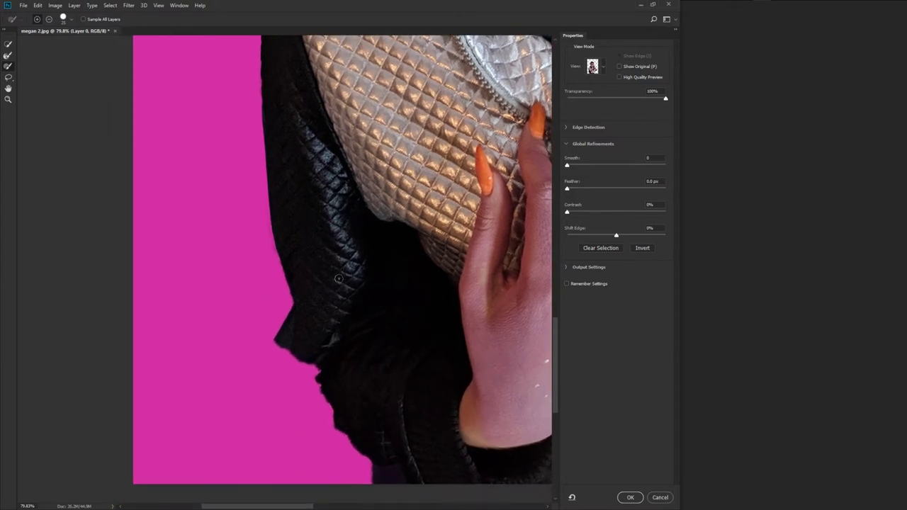
mouse_move(278, 338)
mouse_down()
mouse_move(269, 363)
mouse_move(282, 439)
mouse_move(324, 466)
mouse_move(291, 337)
mouse_move(276, 409)
mouse_move(293, 408)
mouse_move(316, 384)
mouse_move(313, 415)
mouse_move(371, 469)
mouse_move(348, 460)
mouse_move(279, 334)
mouse_move(298, 294)
mouse_move(249, 391)
mouse_move(233, 405)
mouse_move(251, 396)
mouse_move(255, 405)
mouse_move(273, 406)
mouse_move(266, 473)
mouse_move(303, 460)
mouse_move(328, 465)
mouse_move(340, 432)
mouse_move(326, 411)
mouse_up()
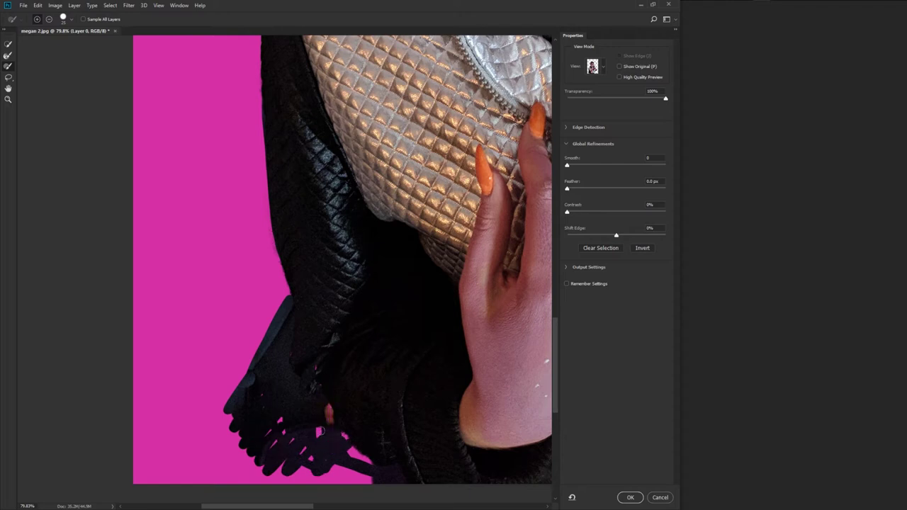
mouse_move(337, 452)
mouse_down()
mouse_move(352, 469)
mouse_move(370, 464)
mouse_move(358, 447)
mouse_move(354, 470)
mouse_move(343, 464)
mouse_move(328, 481)
mouse_up()
- Subtract the excess background around the elbow and lower sleeve to restore a clean outline
key(ctrl+space)
mouse_move(459, 418)
mouse_down()
mouse_move(434, 434)
mouse_move(364, 415)
mouse_up()
key(space)
drag(333, 444, 370, 423)
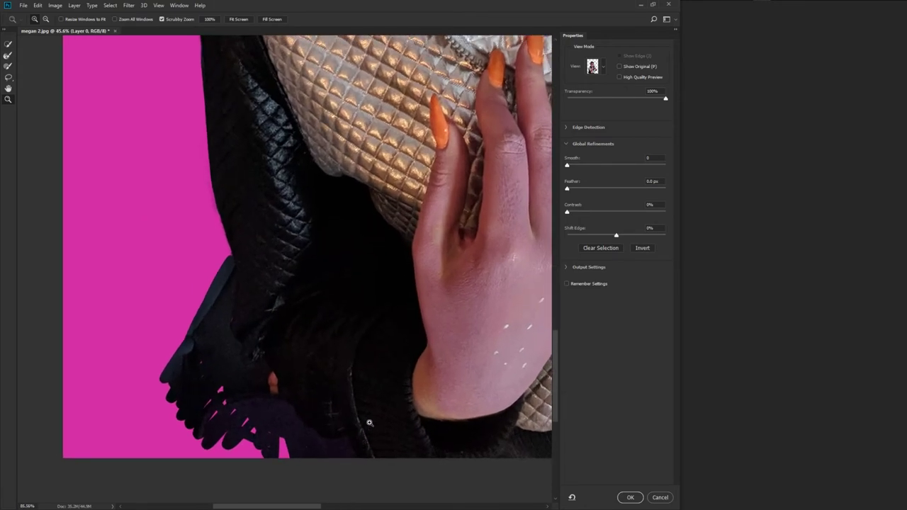
key(space)
drag(391, 380, 422, 381)
key(alt)
mouse_move(255, 253)
mouse_down()
mouse_move(266, 369)
mouse_move(341, 441)
mouse_move(374, 448)
mouse_move(330, 460)
mouse_move(246, 356)
mouse_move(242, 313)
mouse_move(256, 341)
mouse_move(206, 378)
mouse_move(190, 378)
mouse_move(183, 393)
mouse_move(201, 414)
mouse_move(208, 381)
mouse_move(255, 353)
mouse_move(316, 433)
mouse_move(317, 420)
mouse_move(335, 447)
mouse_move(301, 415)
mouse_move(364, 461)
mouse_move(327, 442)
mouse_move(268, 386)
mouse_move(308, 429)
mouse_move(241, 364)
mouse_move(243, 377)
mouse_move(223, 390)
mouse_move(236, 443)
mouse_move(273, 408)
mouse_move(265, 450)
mouse_move(307, 433)
mouse_move(316, 443)
mouse_move(288, 462)
mouse_move(244, 443)
mouse_move(255, 349)
mouse_move(246, 398)
mouse_up()
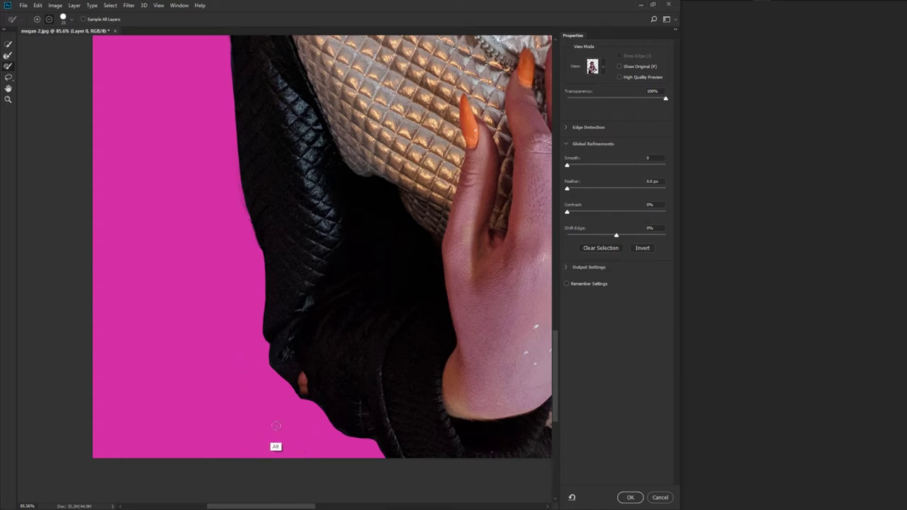
- Add the black jacket hem beside the zip to the selection and subtract the background spill along it
drag(449, 415, 91, 444)
drag(495, 428, 299, 419)
mouse_move(353, 250)
mouse_down()
mouse_move(341, 448)
mouse_move(347, 273)
mouse_move(319, 400)
mouse_move(299, 379)
mouse_move(284, 419)
mouse_move(272, 424)
mouse_move(264, 413)
mouse_move(267, 426)
mouse_move(281, 413)
mouse_move(299, 472)
mouse_move(306, 346)
mouse_up()
mouse_move(320, 425)
mouse_down()
mouse_move(339, 288)
mouse_move(313, 452)
mouse_move(314, 411)
mouse_move(324, 486)
mouse_up()
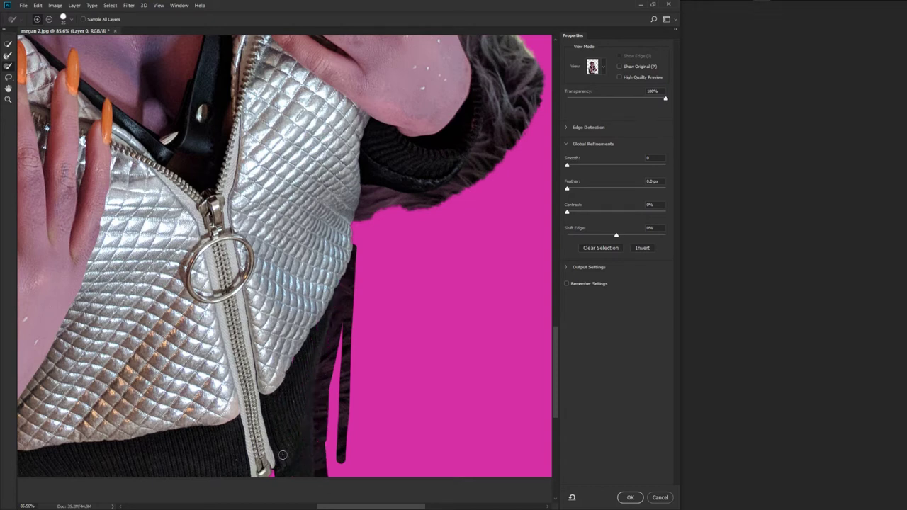
drag(345, 401, 358, 216)
key(ctrl+z)
key(alt)
mouse_move(344, 286)
mouse_down()
mouse_move(314, 418)
mouse_move(316, 457)
mouse_move(326, 369)
mouse_move(340, 353)
mouse_move(338, 461)
mouse_move(347, 478)
mouse_up()
- Subtract the furry background from around the hand and black wrist cuff, following the cuff's outline
key(space)
mouse_move(427, 287)
mouse_down()
mouse_move(354, 469)
mouse_move(364, 439)
mouse_move(308, 458)
mouse_move(318, 427)
mouse_up()
key(alt)
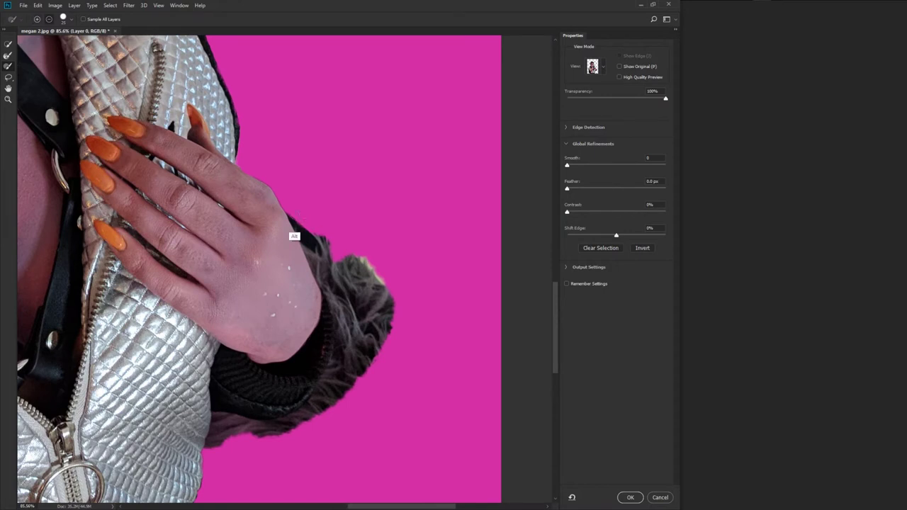
mouse_move(288, 207)
mouse_down()
mouse_move(353, 341)
mouse_move(341, 272)
mouse_move(336, 303)
mouse_move(331, 297)
mouse_move(334, 361)
mouse_move(312, 401)
mouse_move(281, 423)
mouse_move(217, 417)
mouse_move(217, 425)
mouse_move(224, 391)
mouse_move(215, 419)
mouse_up()
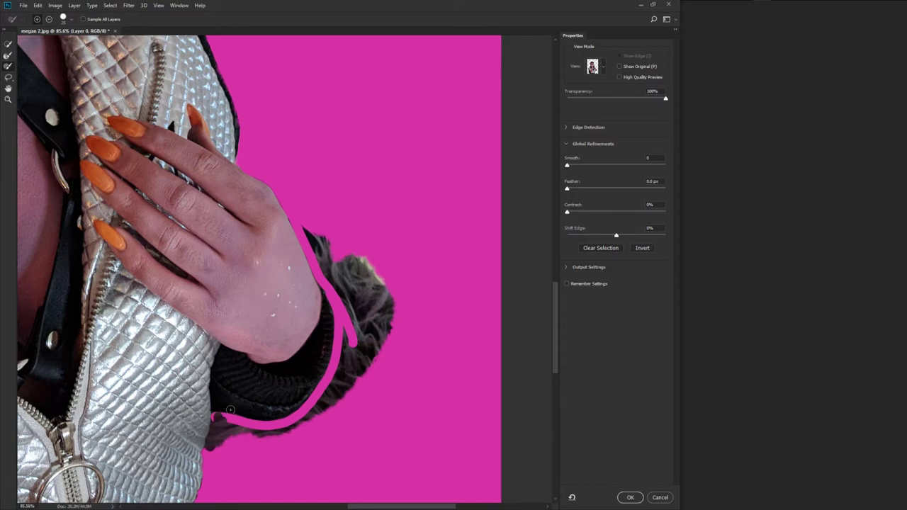
mouse_move(229, 414)
mouse_down()
mouse_move(197, 413)
mouse_move(201, 425)
mouse_move(213, 418)
mouse_move(209, 469)
mouse_up()
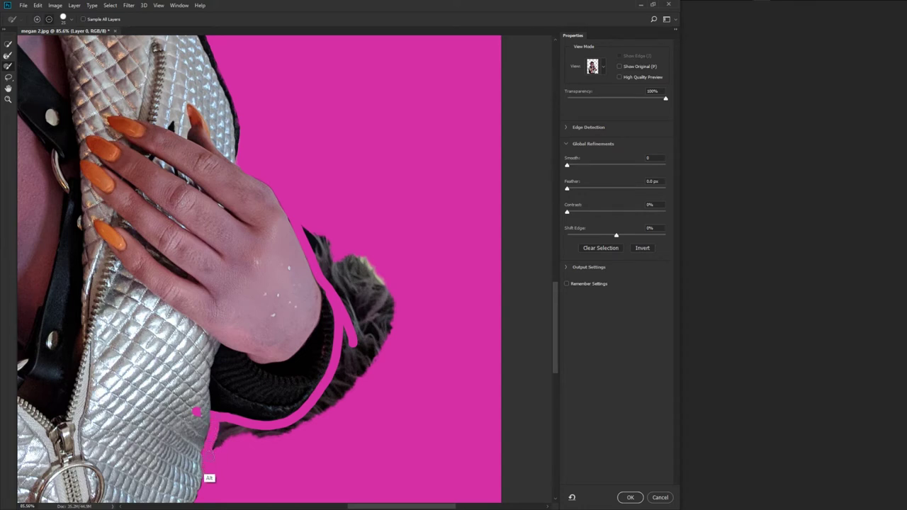
mouse_move(230, 429)
mouse_down()
mouse_move(277, 432)
mouse_move(255, 434)
mouse_move(313, 412)
mouse_move(343, 376)
mouse_move(340, 370)
mouse_move(332, 383)
mouse_move(342, 328)
mouse_move(302, 172)
mouse_move(290, 212)
mouse_up()
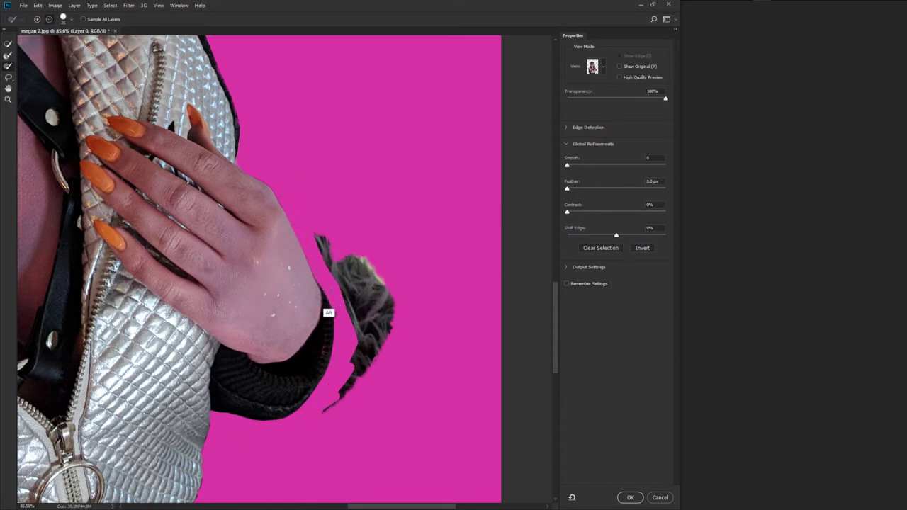
- Subtract the small leftovers along the jacket shoulder and ribbed collar beneath the cheek
drag(307, 144, 363, 335)
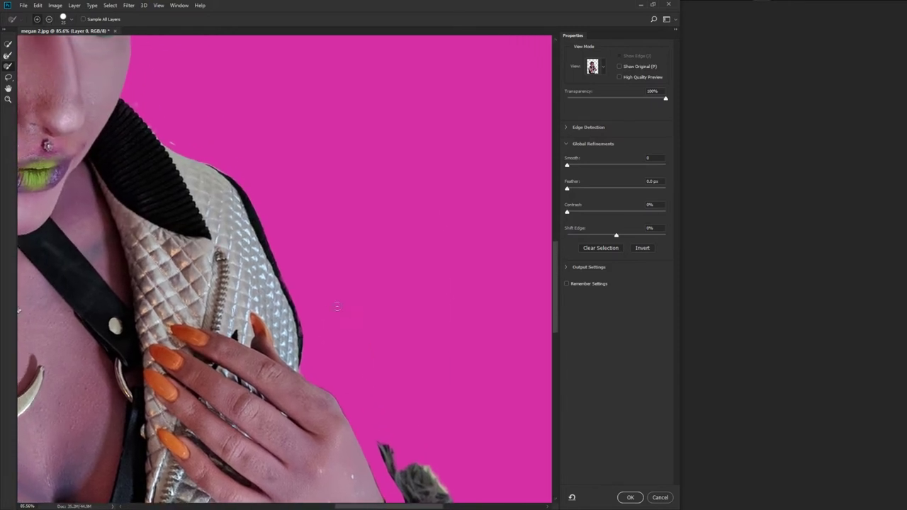
mouse_move(309, 303)
mouse_down()
mouse_move(391, 348)
mouse_move(408, 381)
mouse_up()
drag(269, 219, 259, 204)
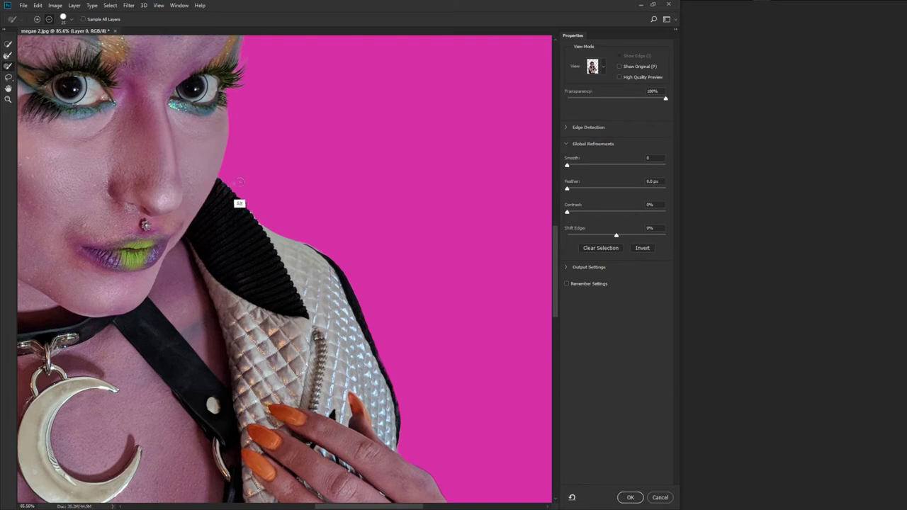
- Apply the Select and Mask result as a layer mask on Layer 0, and check it by toggling the layer's visibility
key(z)
mouse_move(371, 336)
mouse_down()
mouse_move(342, 362)
mouse_move(359, 357)
mouse_up()
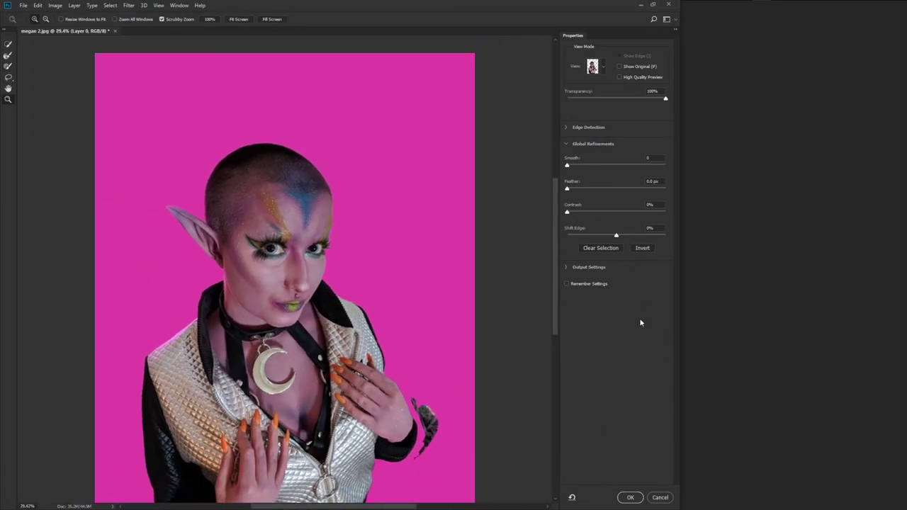
click(630, 498)
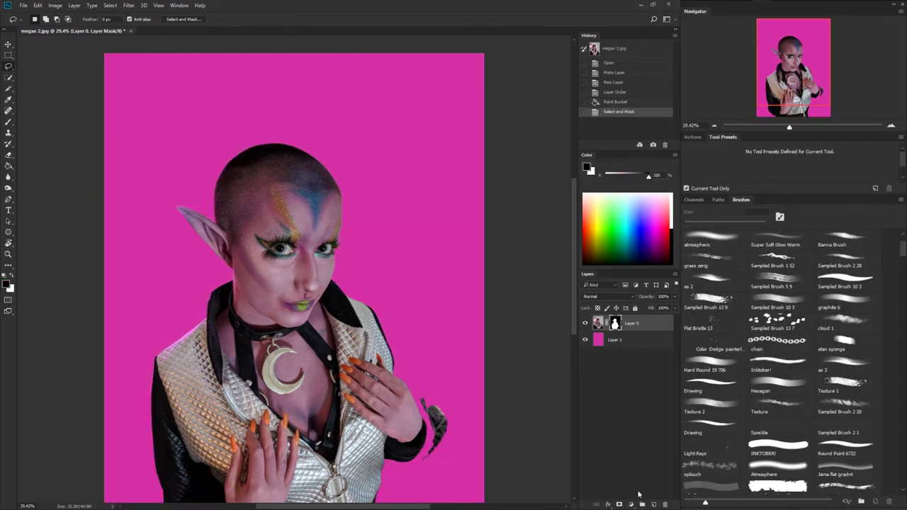
click(585, 323)
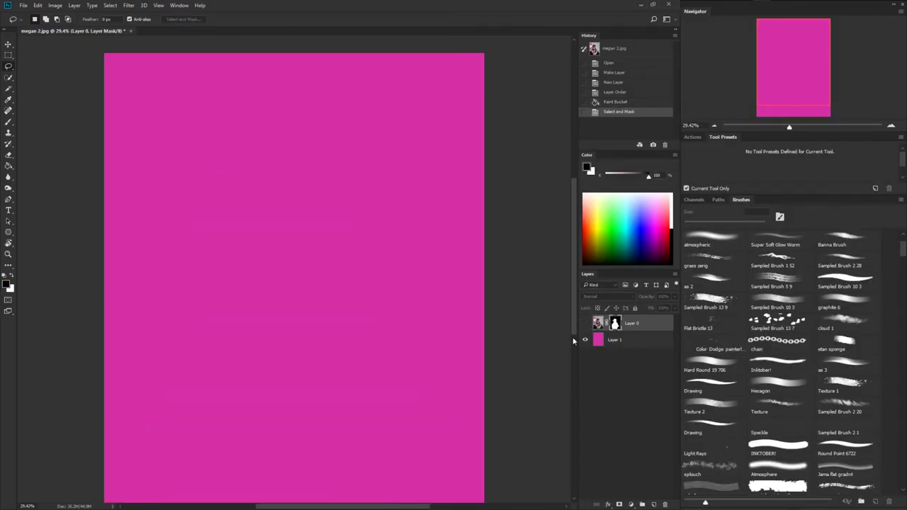
click(585, 323)
- Activate Layer 0's mask beside the leftover fur patch and prepare the Brush tool with the default white and black colours
key(z)
drag(440, 418, 468, 413)
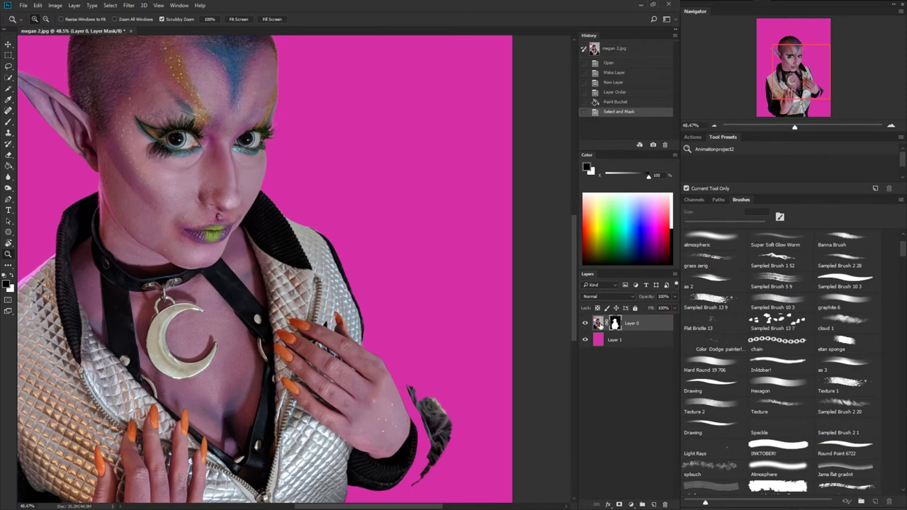
click(599, 324)
click(614, 323)
click(619, 220)
click(507, 354)
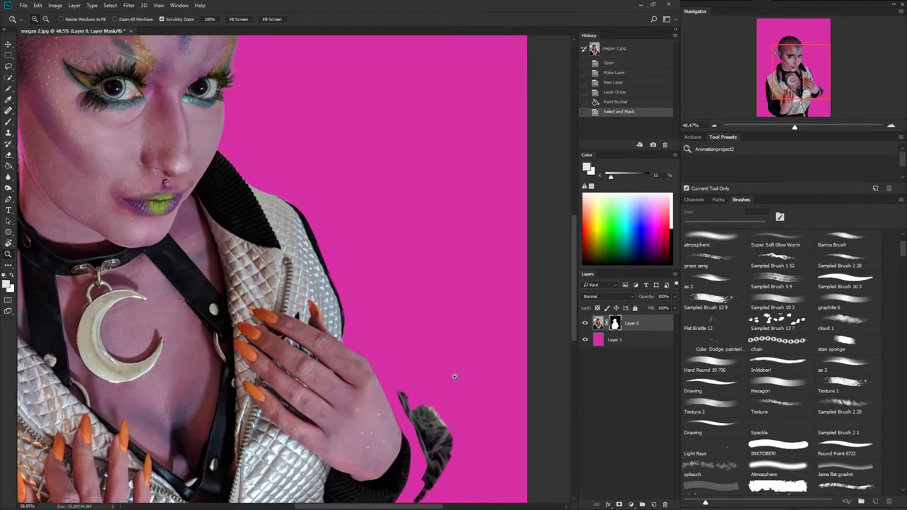
key(b)
drag(447, 381, 459, 403)
key(ctrl+z)
key(d)
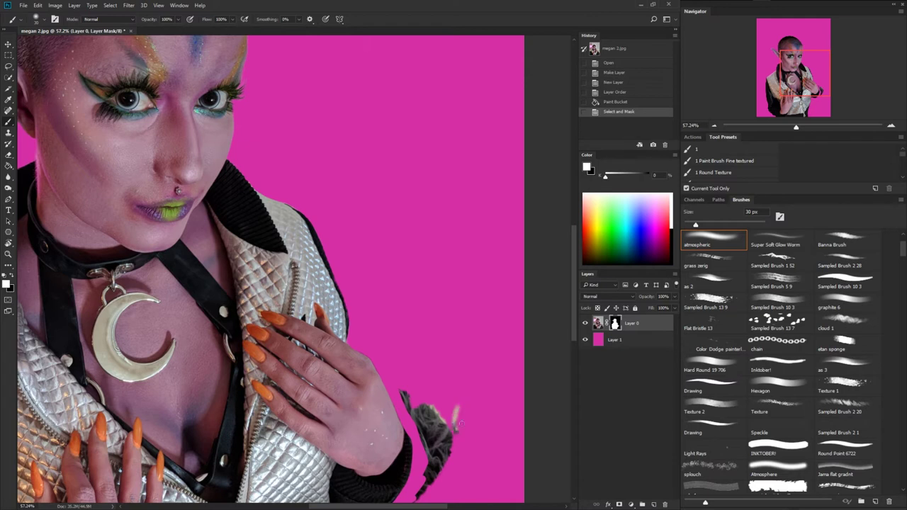
- Paint white on the mask beside the fur patch to reveal some background, and paint black over the fur at 50 px
drag(461, 422, 467, 399)
click(462, 411)
key(x)
key(x)
key(x)
mouse_move(462, 408)
mouse_down()
mouse_move(458, 421)
mouse_move(466, 406)
mouse_move(435, 429)
mouse_move(428, 414)
mouse_up()
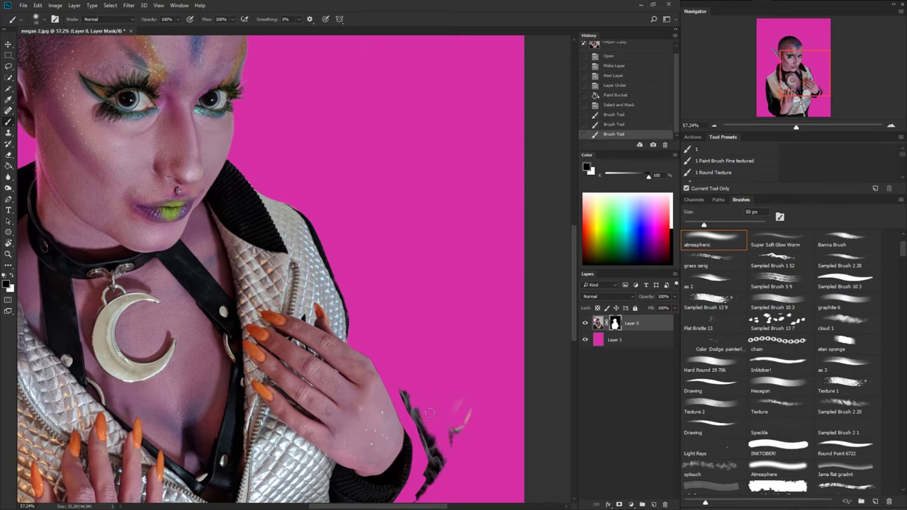
- Choose the hard rectangular Drawing brush and mask out most of the remaining fur, setting the size to 40 px
right_click(424, 257)
click(439, 334)
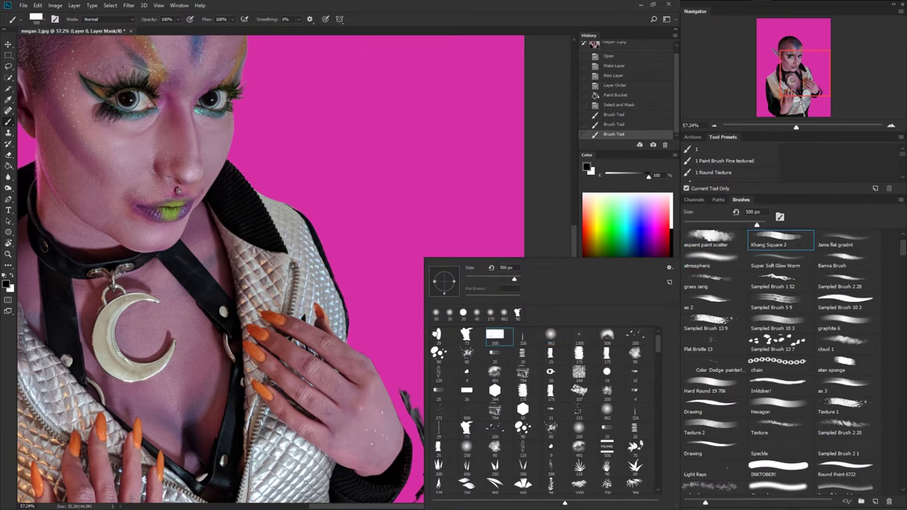
click(465, 391)
click(401, 380)
key(x)
mouse_move(403, 389)
mouse_down()
mouse_move(415, 421)
mouse_move(399, 389)
mouse_move(407, 407)
mouse_move(416, 376)
mouse_move(427, 477)
mouse_move(460, 448)
mouse_up()
key(x)
key(bracketright)
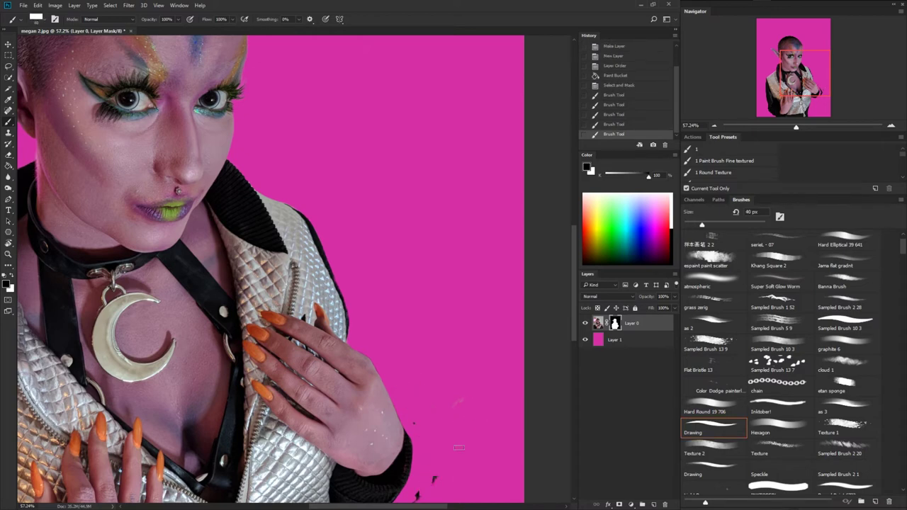
- Mask out the last specks of fur and background beside the wrist cuff
drag(418, 492, 422, 488)
mouse_move(448, 416)
mouse_down()
mouse_move(459, 348)
mouse_move(416, 435)
mouse_up()
drag(446, 383, 423, 388)
drag(362, 275, 372, 279)
drag(361, 395, 408, 271)
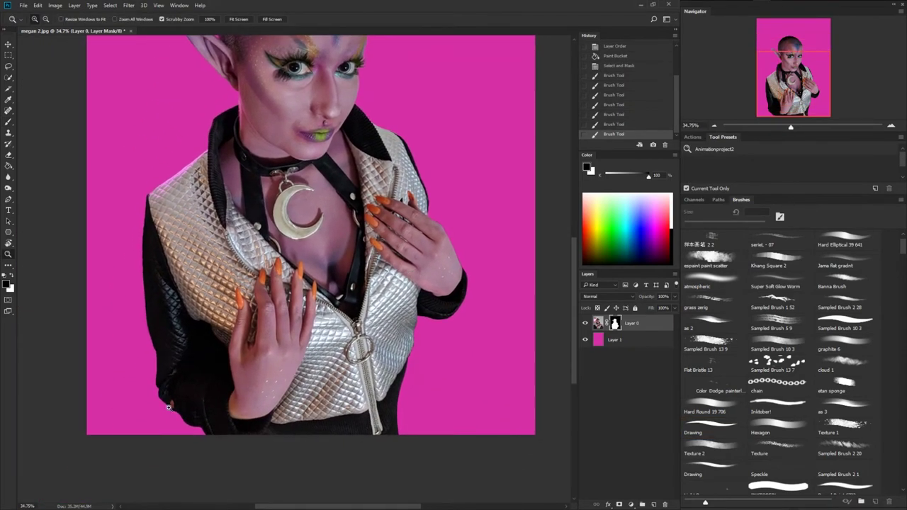
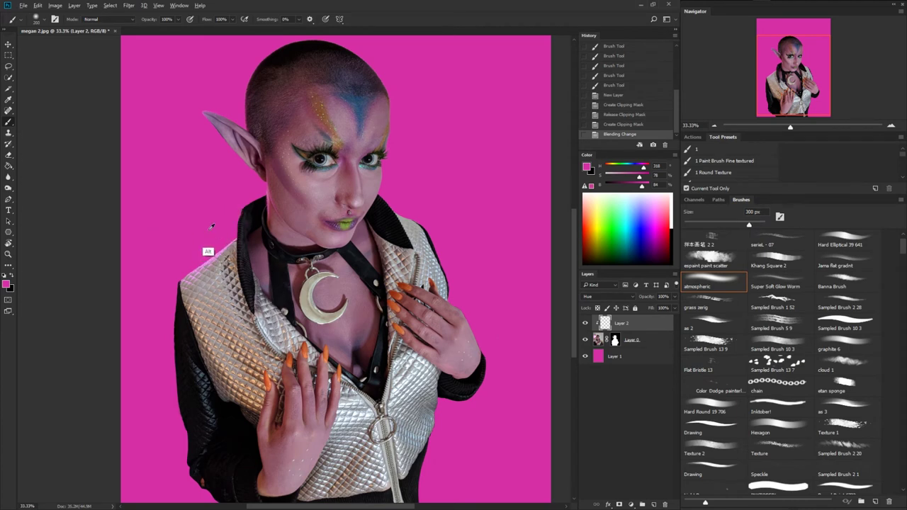
- Paint magenta over the gold reflections on the quilted jacket on Layer 2, the clipped Hue layer, using the 300 px atmospheric brush
click(600, 357)
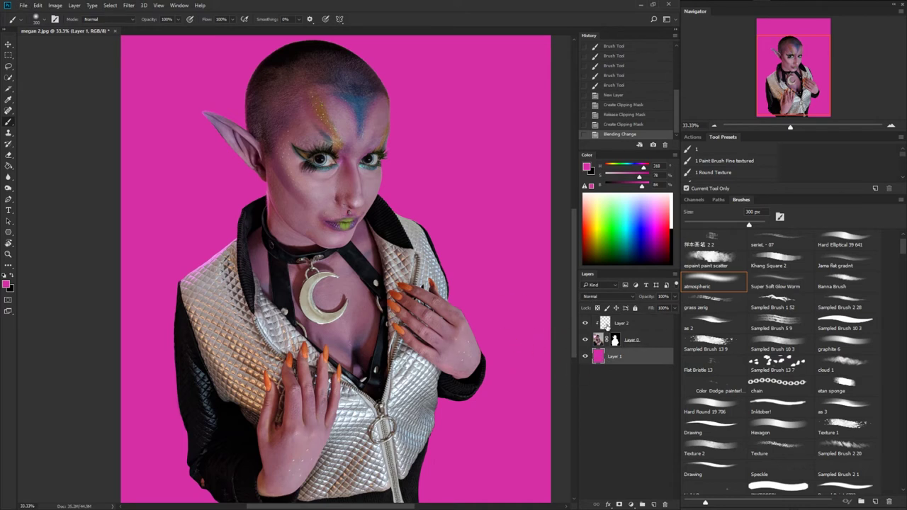
click(607, 327)
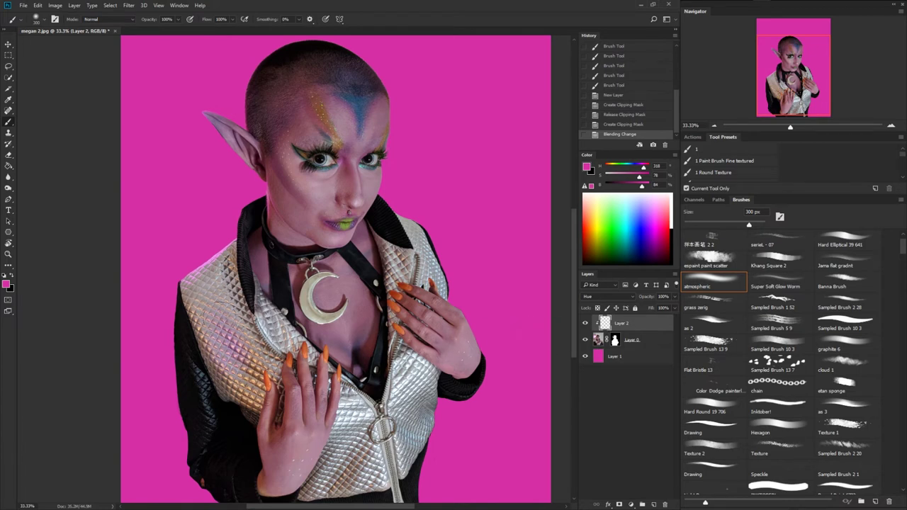
drag(221, 325, 234, 354)
drag(230, 333, 223, 283)
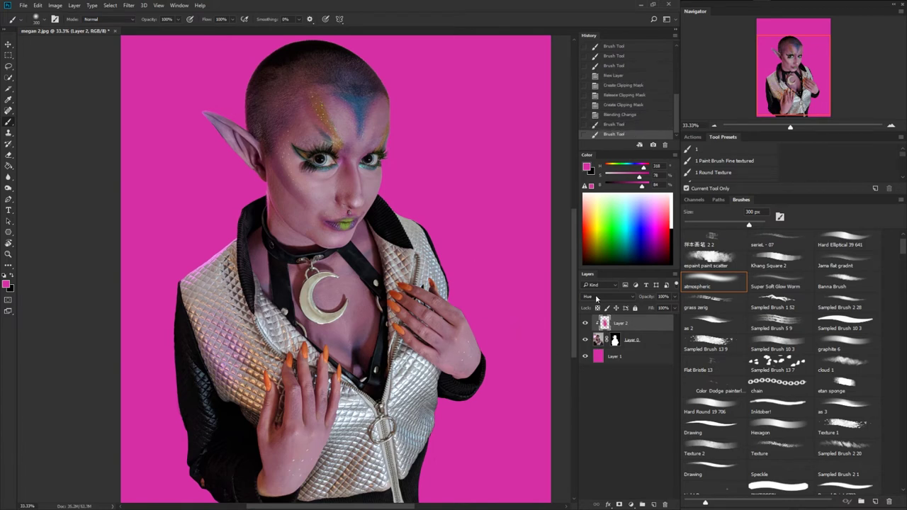
mouse_move(245, 297)
mouse_down()
mouse_move(227, 333)
mouse_move(238, 354)
mouse_up()
mouse_move(244, 354)
mouse_down()
mouse_move(230, 319)
mouse_move(241, 297)
mouse_move(254, 382)
mouse_up()
mouse_move(258, 386)
mouse_down()
mouse_move(241, 355)
mouse_move(248, 390)
mouse_up()
mouse_move(345, 443)
mouse_down()
mouse_move(340, 478)
mouse_move(362, 461)
mouse_up()
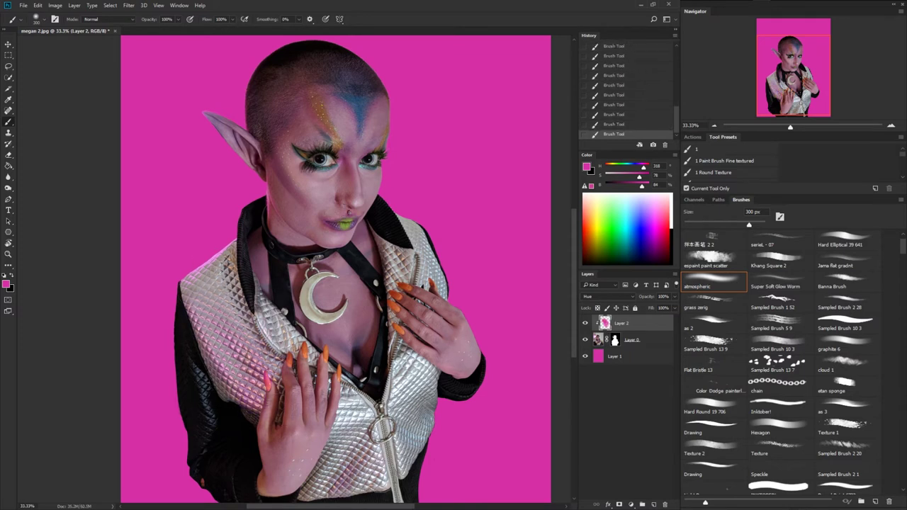
- Extend the magenta tint to the jacket's lower edge, shoulder and front panels on Layer 2
drag(437, 417, 445, 350)
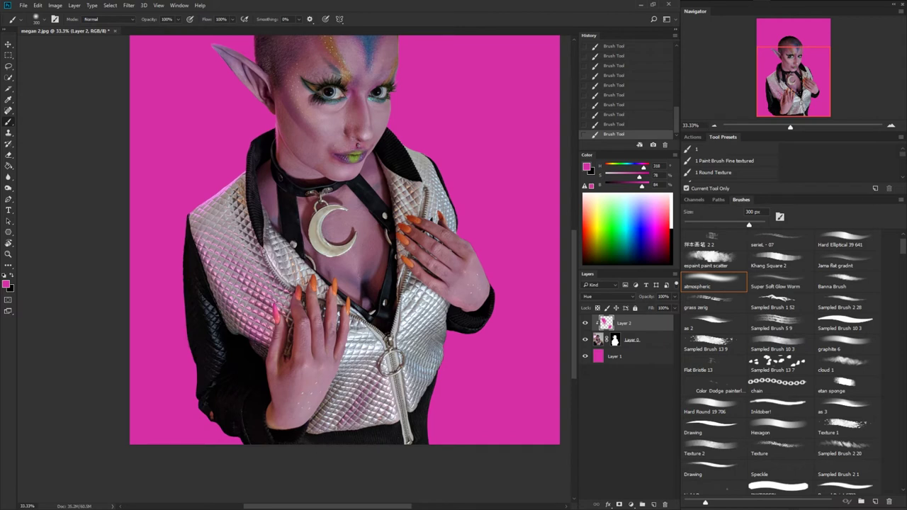
drag(322, 445, 339, 444)
click(202, 290)
drag(264, 277, 252, 358)
mouse_move(411, 266)
mouse_down()
mouse_move(406, 280)
mouse_move(413, 259)
mouse_up()
- Reduce the brush to 150 px and tint the jacket details beside the raised fingers magenta
key(bracketleft)
key(bracketleft)
key(bracketleft)
key(bracketleft)
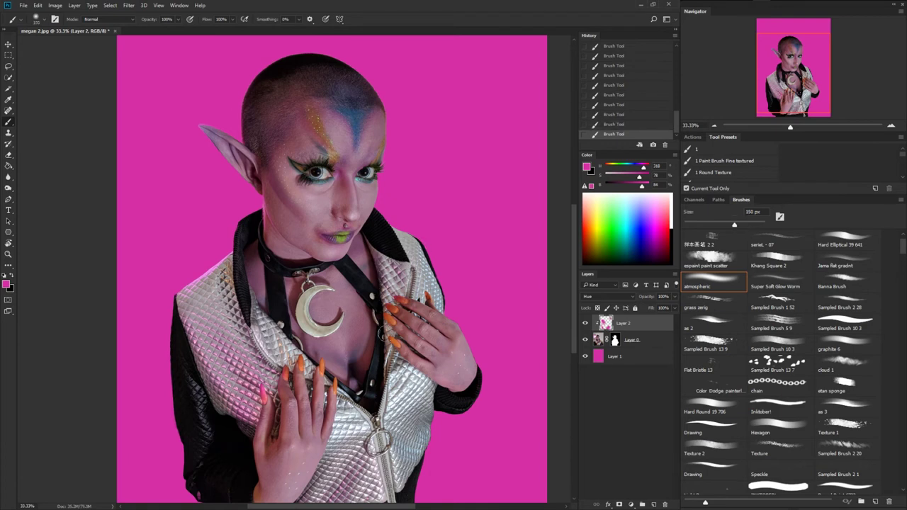
click(384, 353)
drag(385, 353, 390, 354)
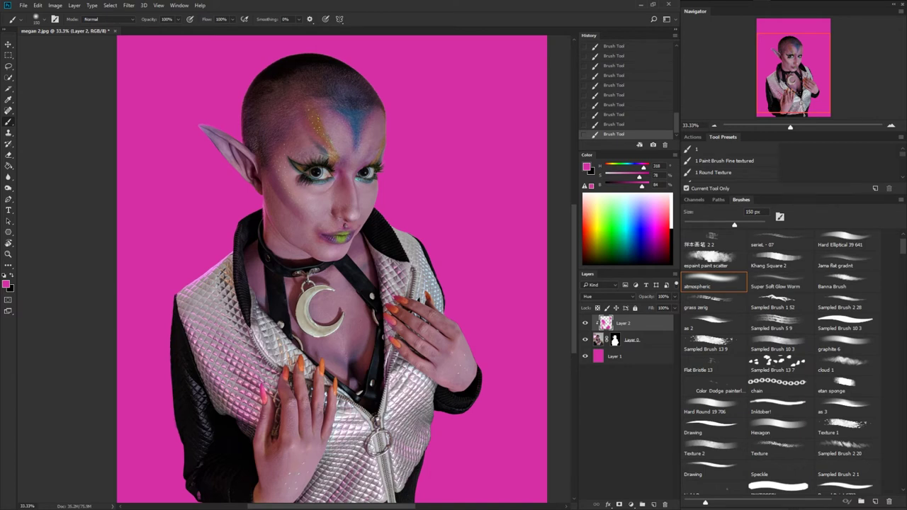
- Try the Color blend mode on Layer 2 and set it back to Hue
click(608, 300)
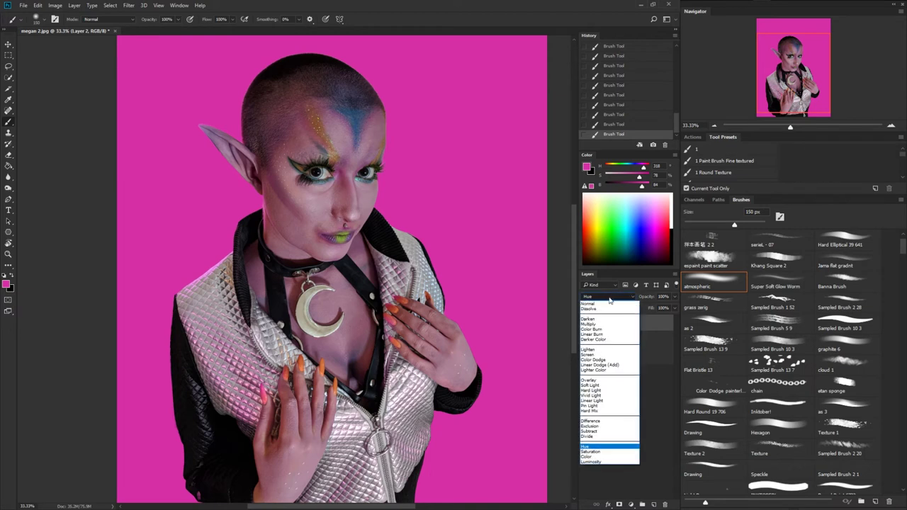
click(595, 457)
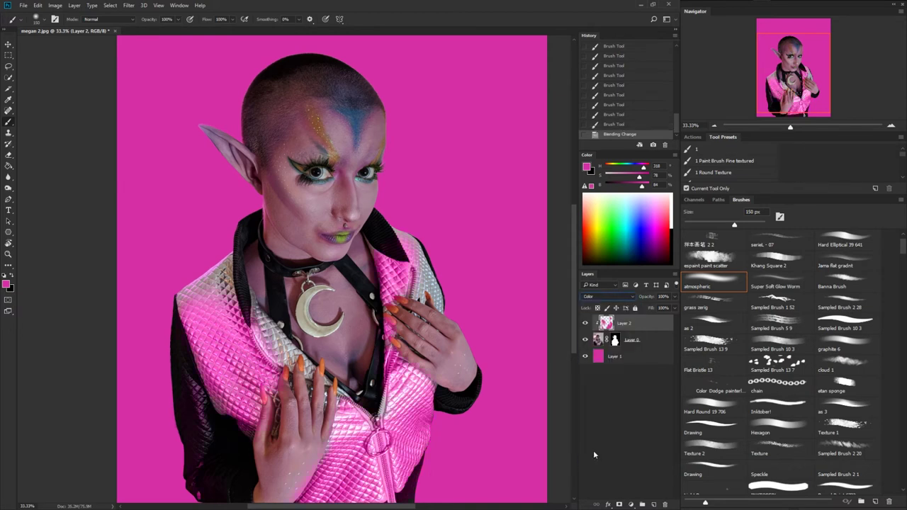
click(606, 299)
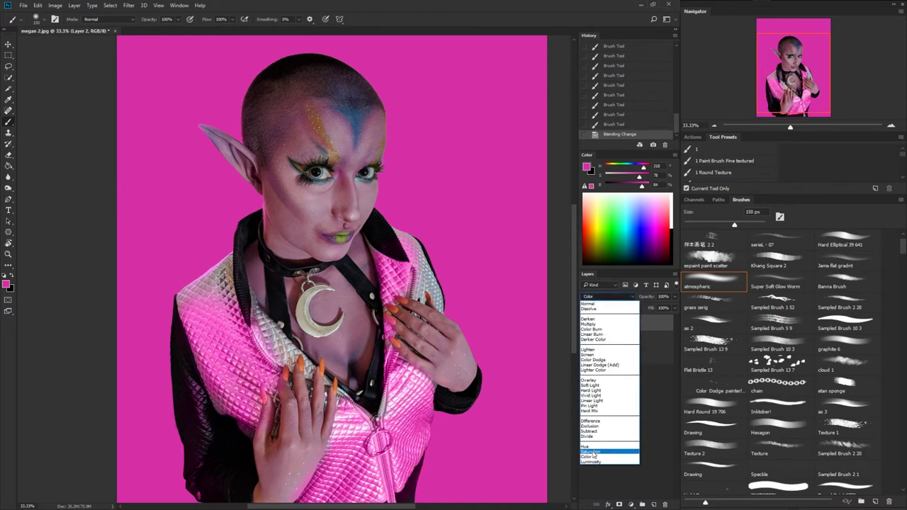
click(591, 447)
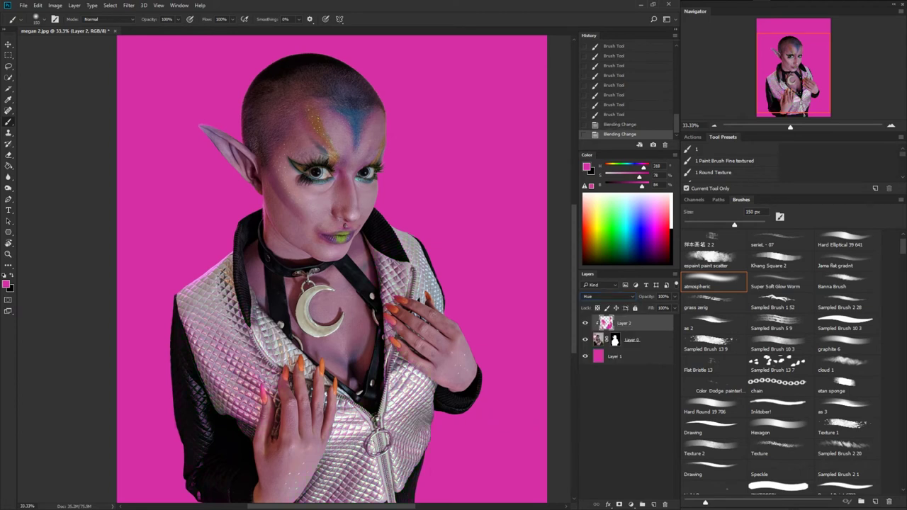
- Tint the jacket front beside the raised fingers magenta on Layer 2, and undo the stroke that spills over the fingernails
mouse_move(352, 422)
mouse_down()
mouse_move(340, 431)
mouse_move(367, 408)
mouse_up()
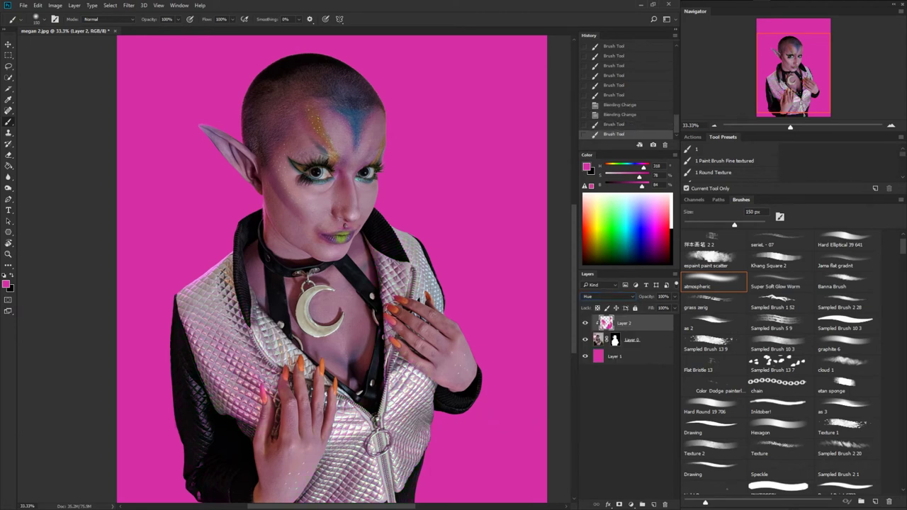
drag(415, 354, 406, 332)
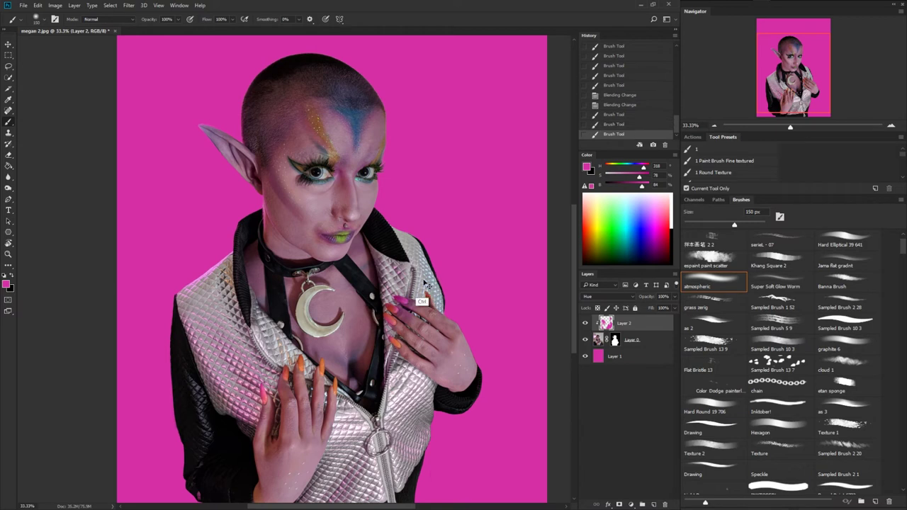
key(ctrl+z)
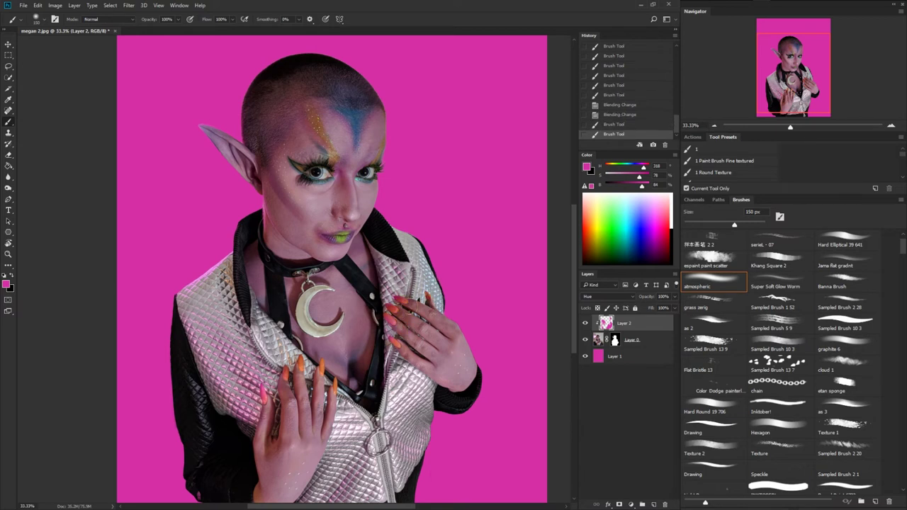
- Lower the brush opacity to 50% and tint the skin of both hands magenta on Layer 2
key(5)
click(311, 390)
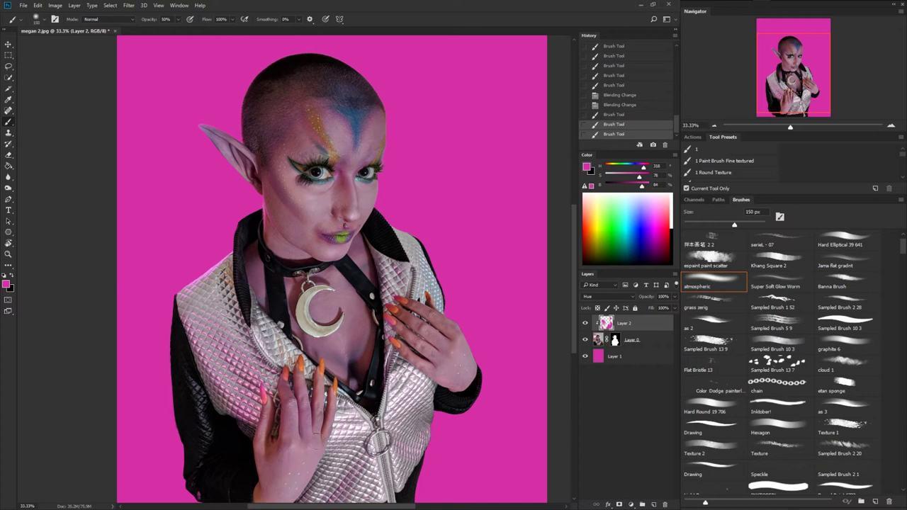
mouse_move(313, 465)
mouse_down()
mouse_move(279, 419)
mouse_move(257, 487)
mouse_up()
mouse_move(265, 454)
mouse_down()
mouse_move(270, 418)
mouse_move(303, 432)
mouse_up()
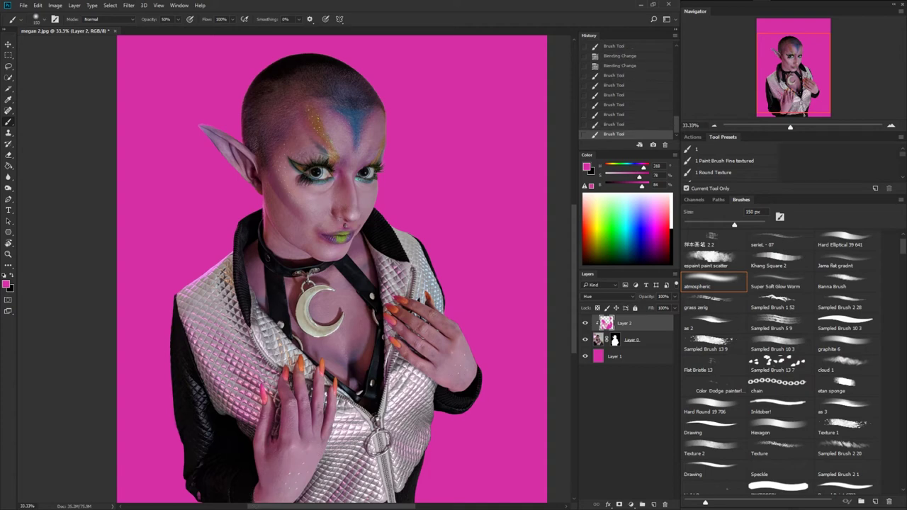
mouse_move(411, 318)
mouse_down()
mouse_move(430, 346)
mouse_move(413, 323)
mouse_move(443, 312)
mouse_up()
- Erase the magenta spill from the orange fingernails of the hand on the chest, using a 20 px hard round eraser on Layer 2
key(z)
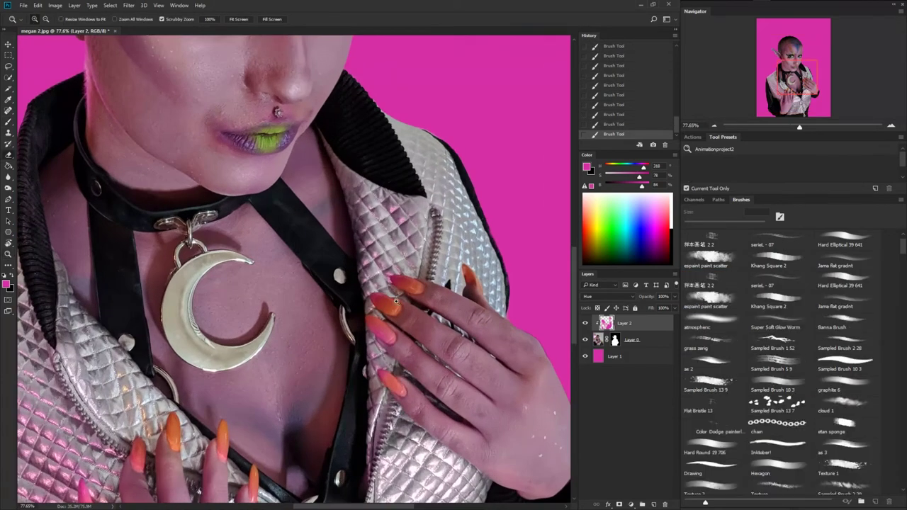
key(e)
drag(390, 336, 393, 341)
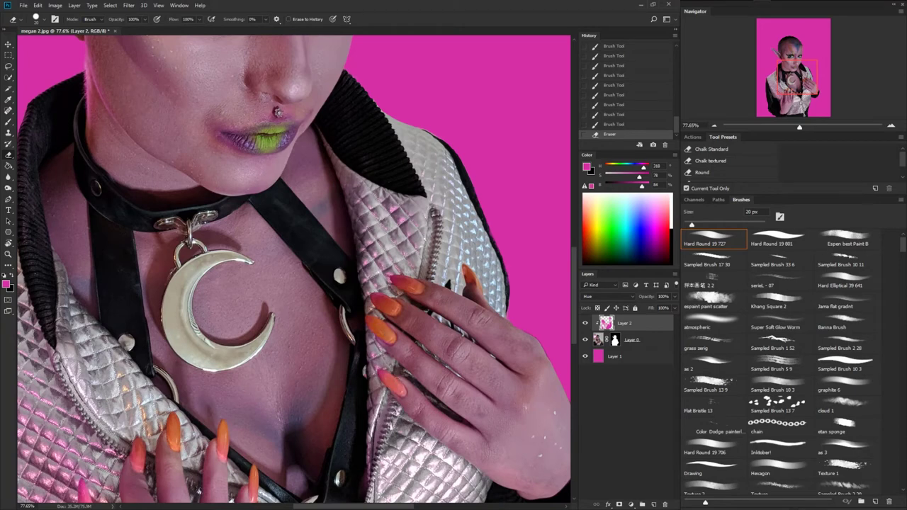
drag(388, 306, 378, 299)
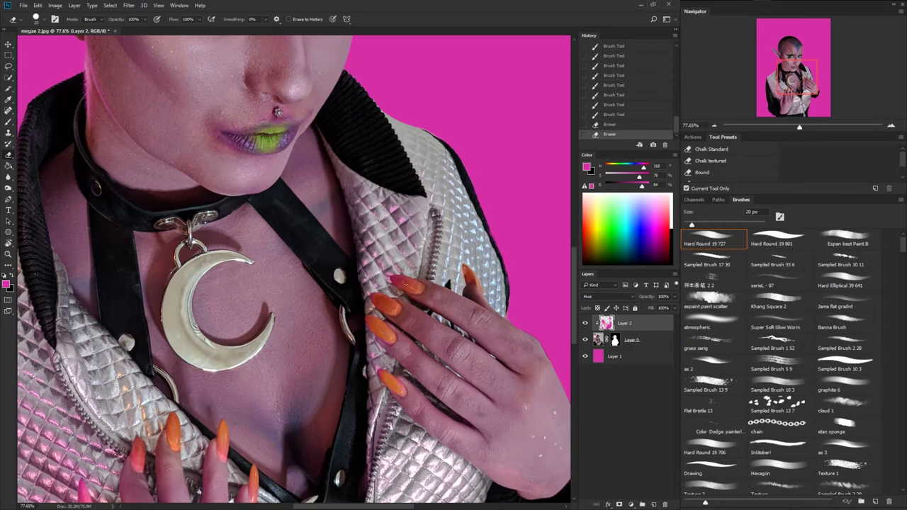
scroll(425, 346, down, 3)
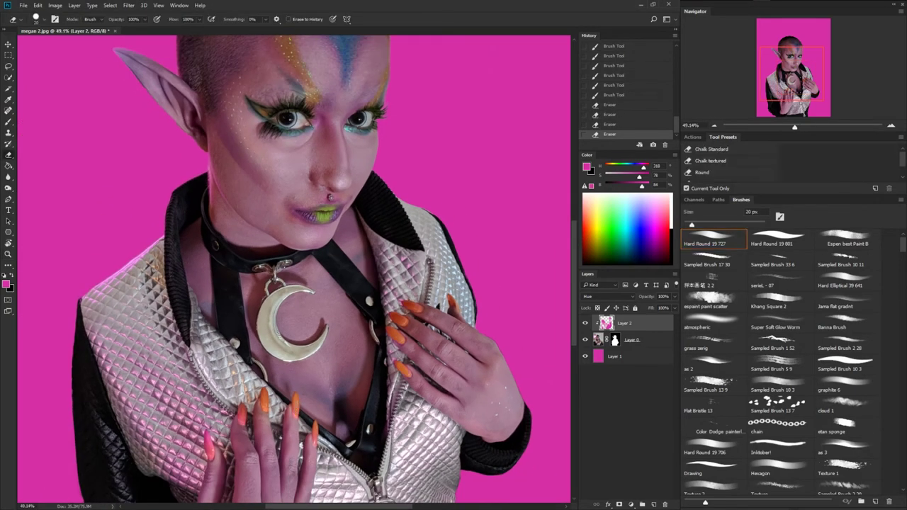
drag(449, 301, 453, 309)
key(b)
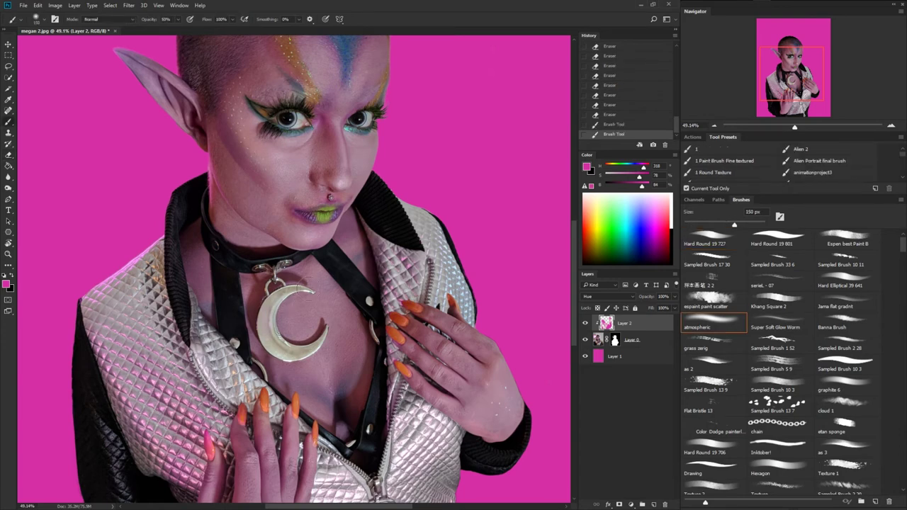
key(e)
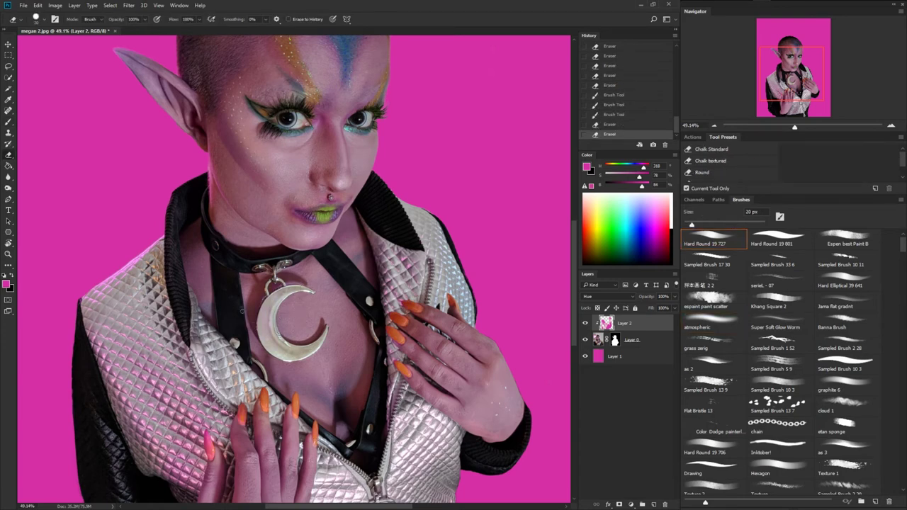
- Brush the 50% magenta tint onto the skin beside the black collar and along the pointed ear on Layer 2
key(b)
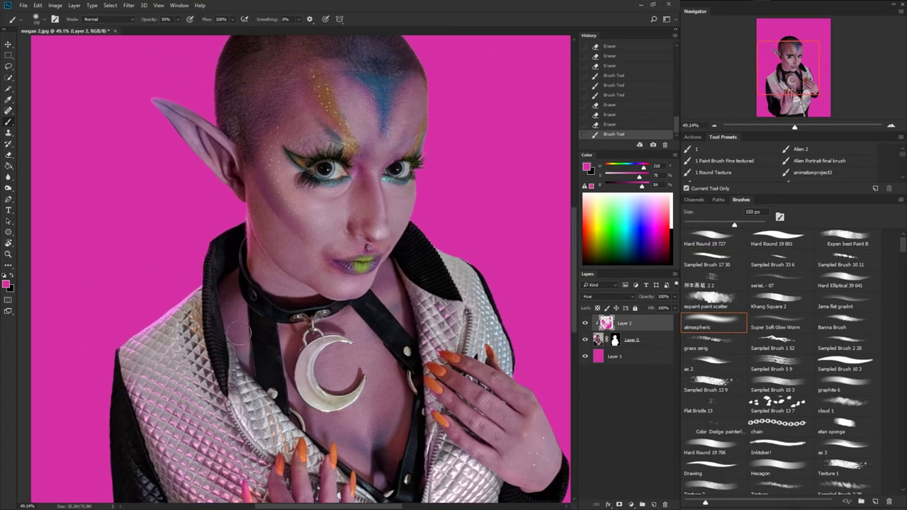
alt+click(241, 334)
drag(251, 337, 255, 371)
key(z)
drag(442, 376, 392, 376)
drag(242, 217, 283, 216)
key(b)
alt+click(177, 166)
drag(190, 171, 208, 186)
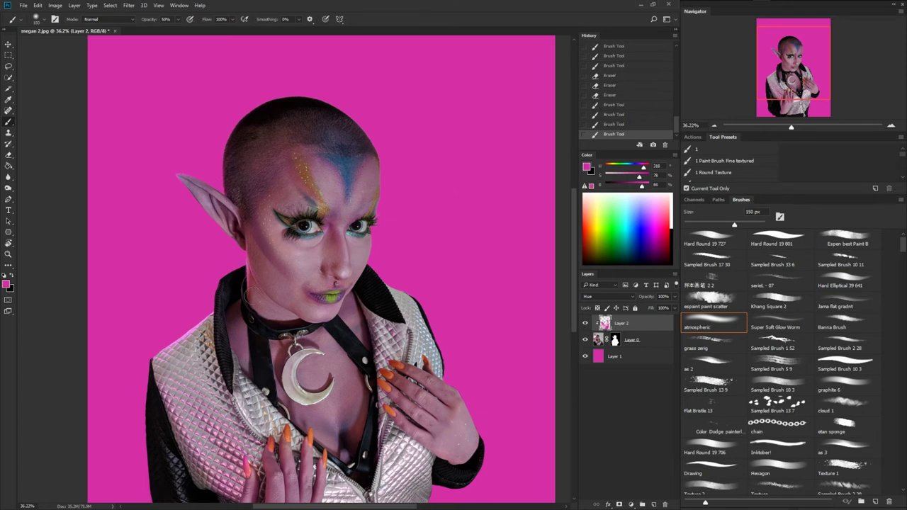
- Brush the magenta tint along the edge of the face, the scalp, the chin and the hand resting on the chest
drag(384, 151, 361, 315)
drag(250, 138, 312, 128)
drag(368, 321, 369, 328)
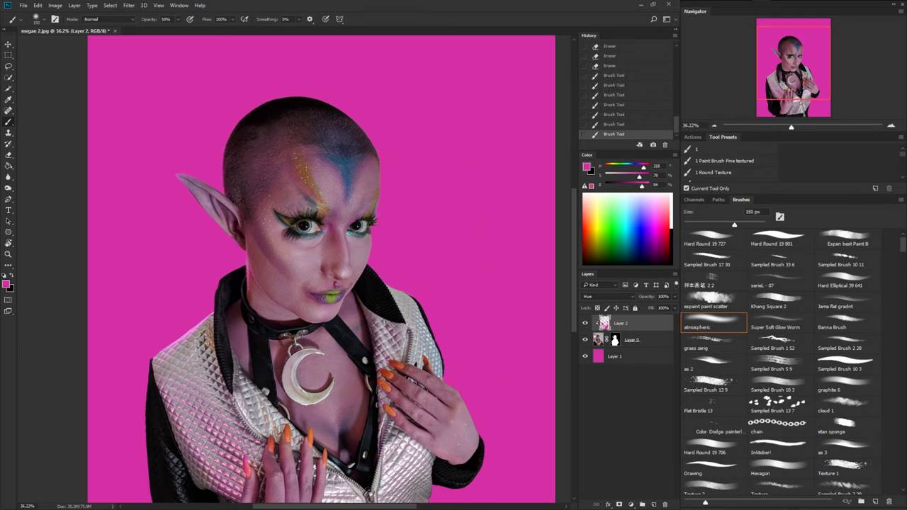
drag(450, 398, 443, 346)
- Paste the galaxy image directly above the magenta Layer 1 and scale it up to fill the whole canvas behind the figure
key(z)
mouse_move(453, 427)
mouse_down()
mouse_move(460, 425)
mouse_move(450, 435)
mouse_up()
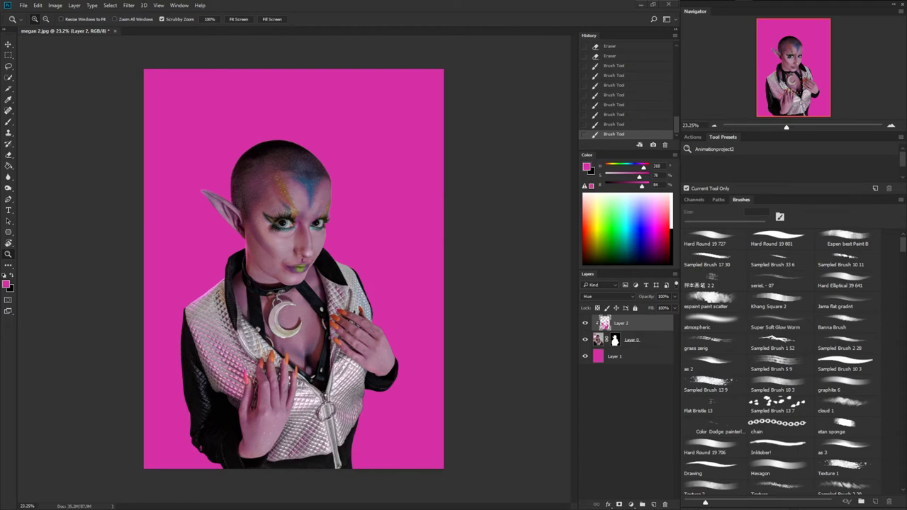
click(613, 361)
key(ctrl+v)
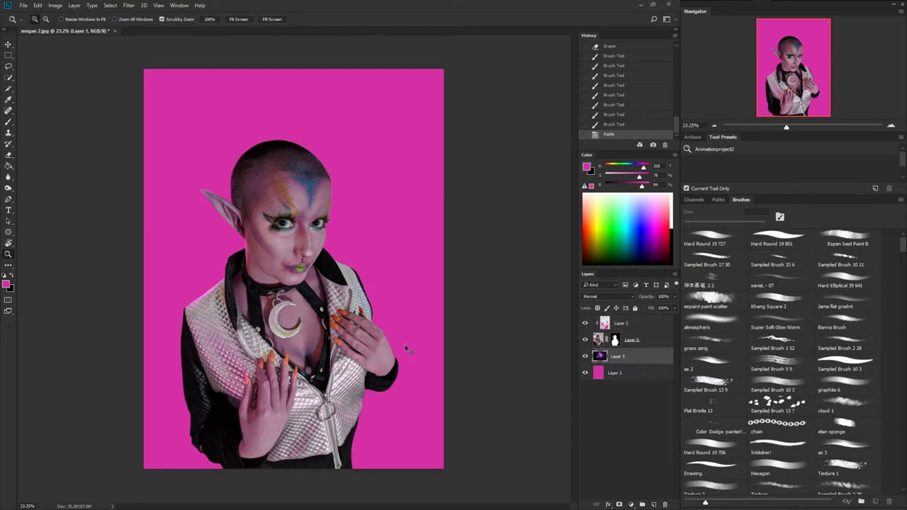
key(ctrl+t)
drag(395, 208, 631, 60)
key(Return)
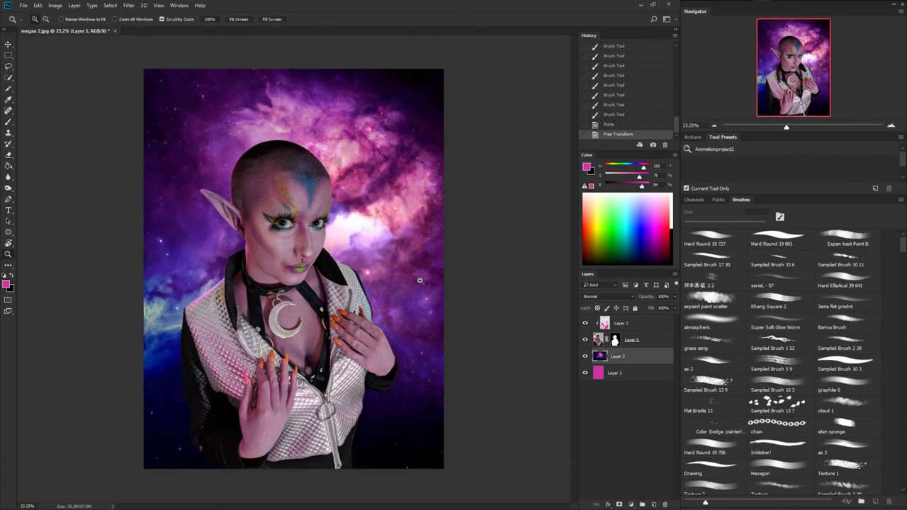
- Try the Soft Light and Dissolve blend modes on the galaxy layer and set it back to Normal
click(592, 297)
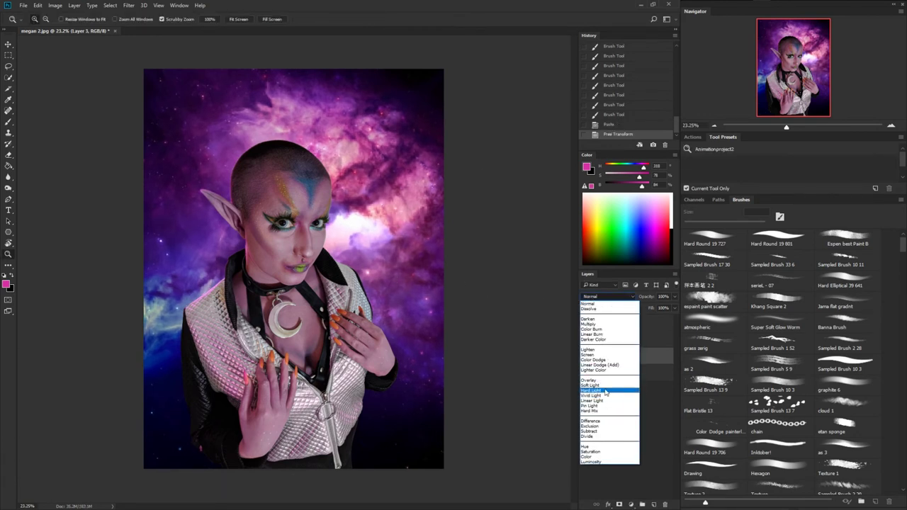
click(604, 388)
click(597, 298)
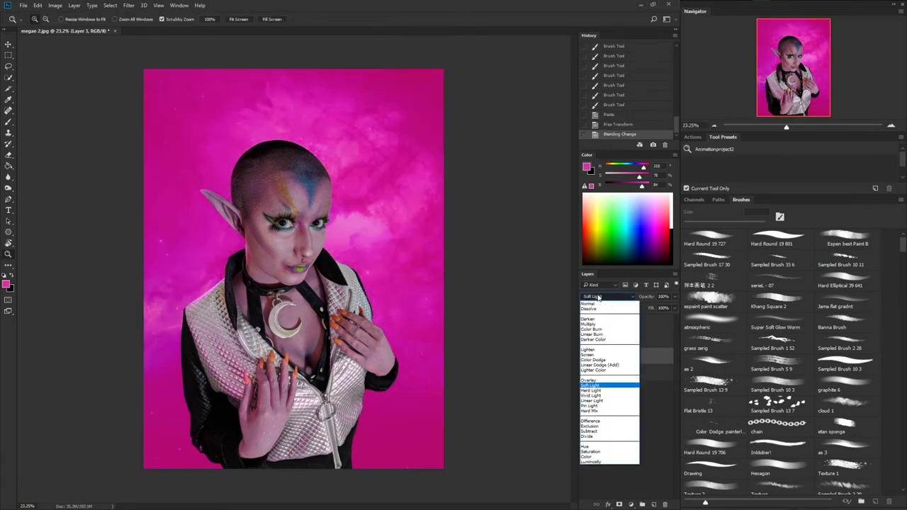
click(591, 308)
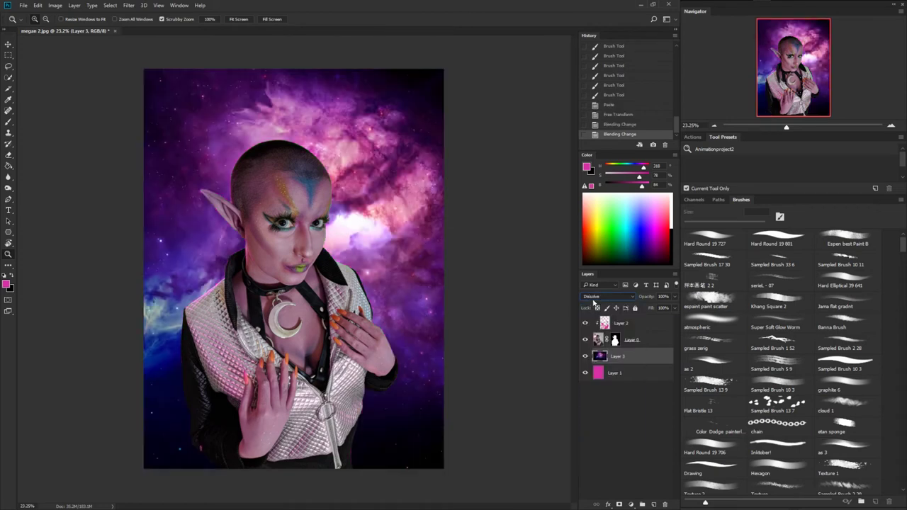
click(594, 299)
click(630, 305)
- Reduce the galaxy layer's fill to 41% so it mixes with the magenta backdrop
click(673, 309)
click(653, 321)
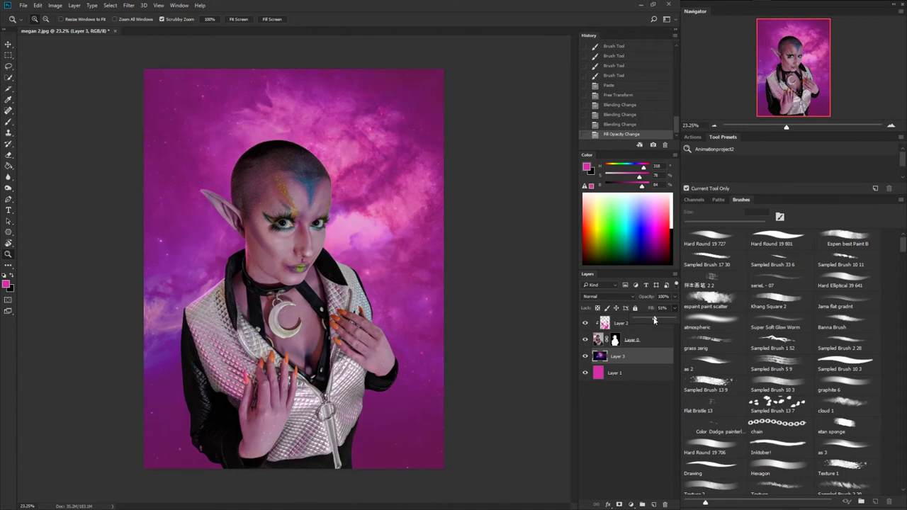
drag(653, 321, 652, 320)
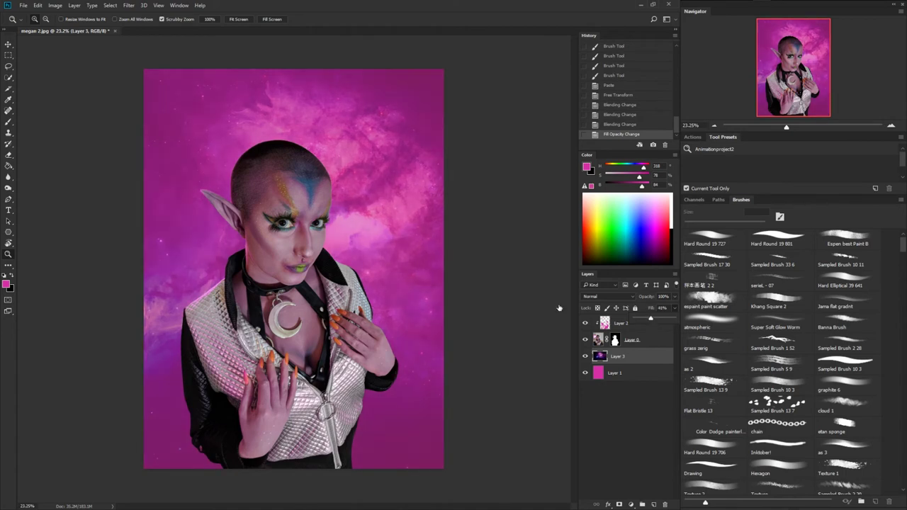
alt+click(334, 225)
click(336, 227)
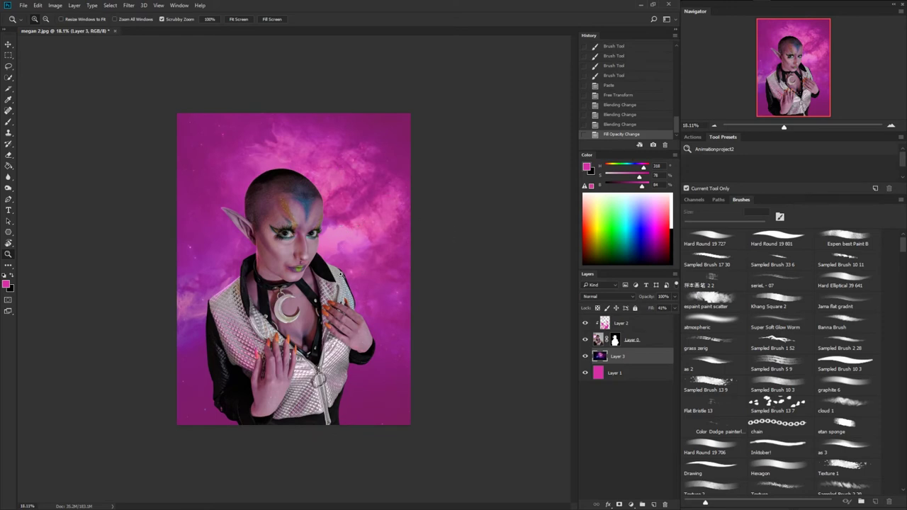
click(350, 274)
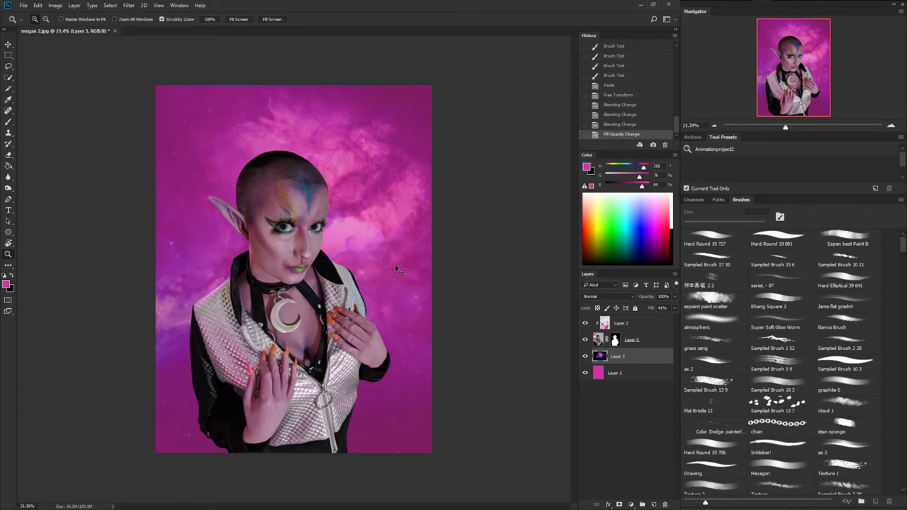
- Start a new document and enter a size of 1980 by 1080 pixels at a resolution of 300 pixels per inch
key(ctrl+n)
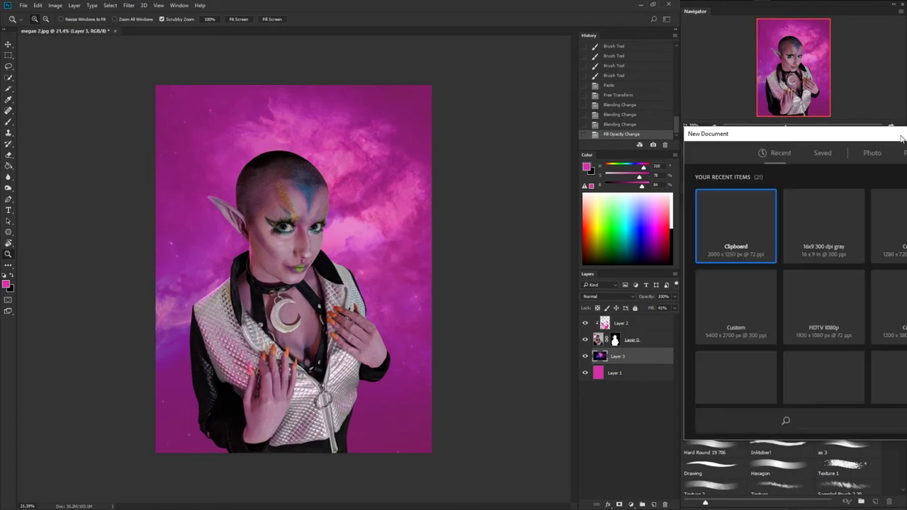
drag(902, 139, 315, 186)
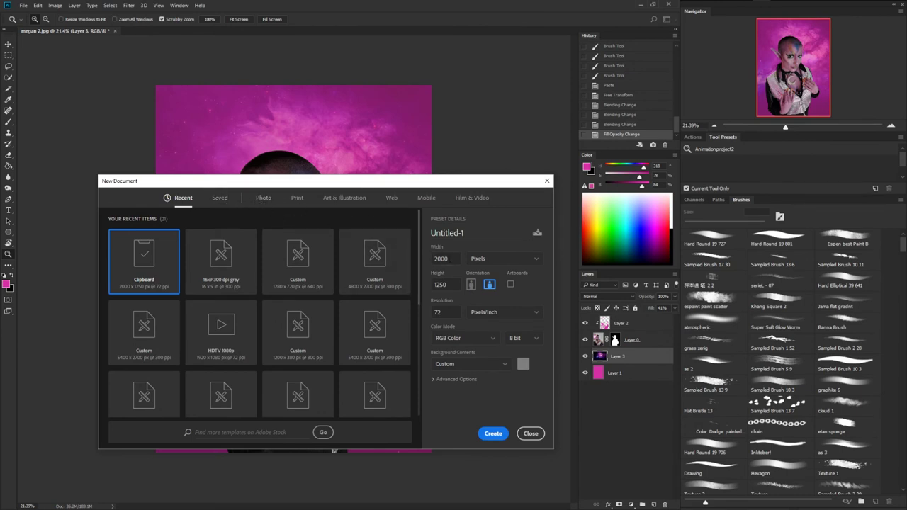
drag(451, 260, 415, 261)
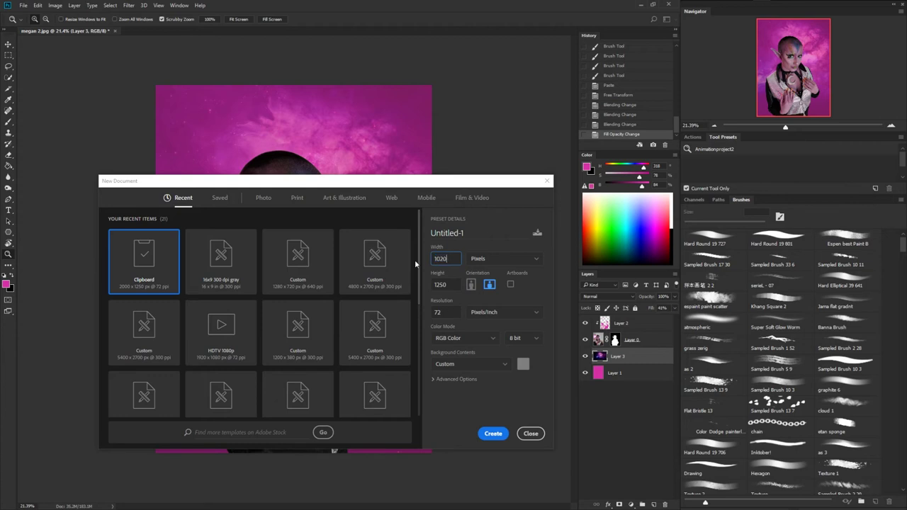
text(1980)
key(Tab)
text(1080)
key(Tab)
key(Tab)
key(Tab)
key(Tab)
key(Tab)
text(300)
- Switch the new document's units to inches, set it to 16 wide by 9 high, and create it
click(483, 266)
click(484, 286)
double_click(440, 258)
text(16)
double_click(439, 285)
text(9)
click(491, 432)
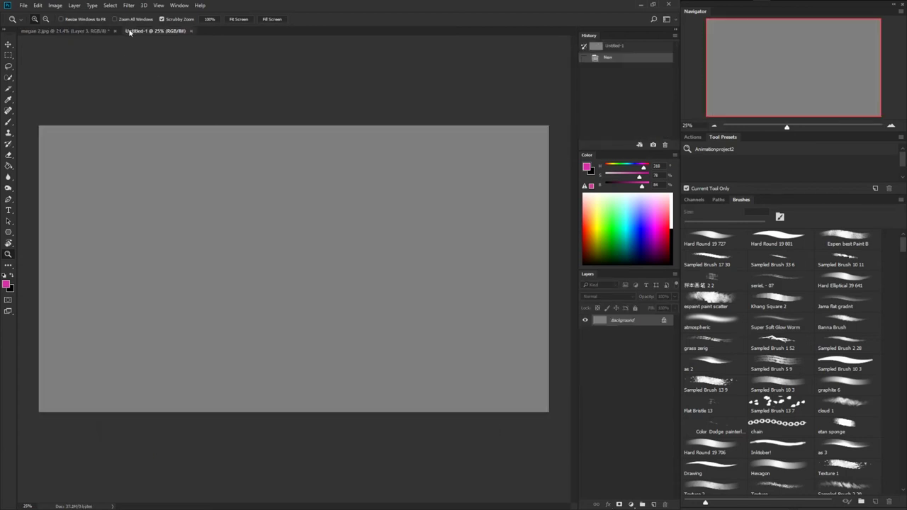
- Group all four layers of the megan 2.jpg composite and name the group Image and Background
click(88, 30)
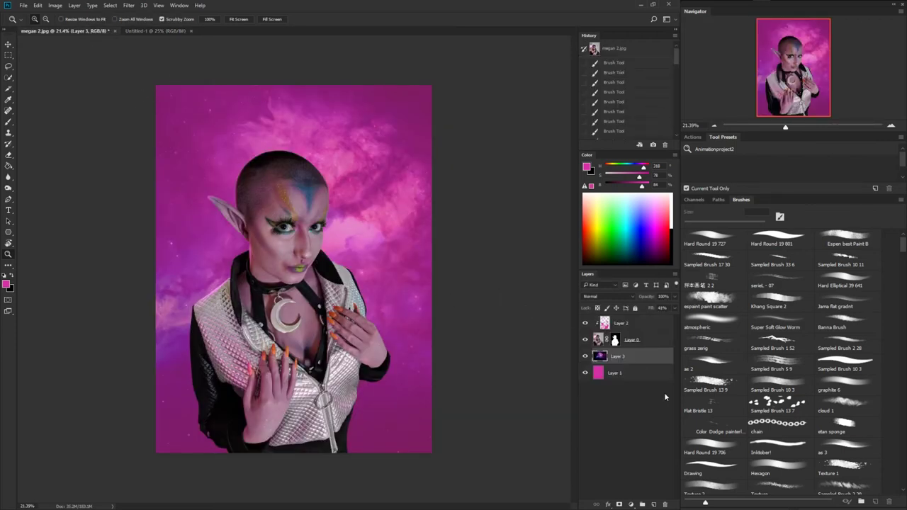
click(615, 375)
shift+click(617, 324)
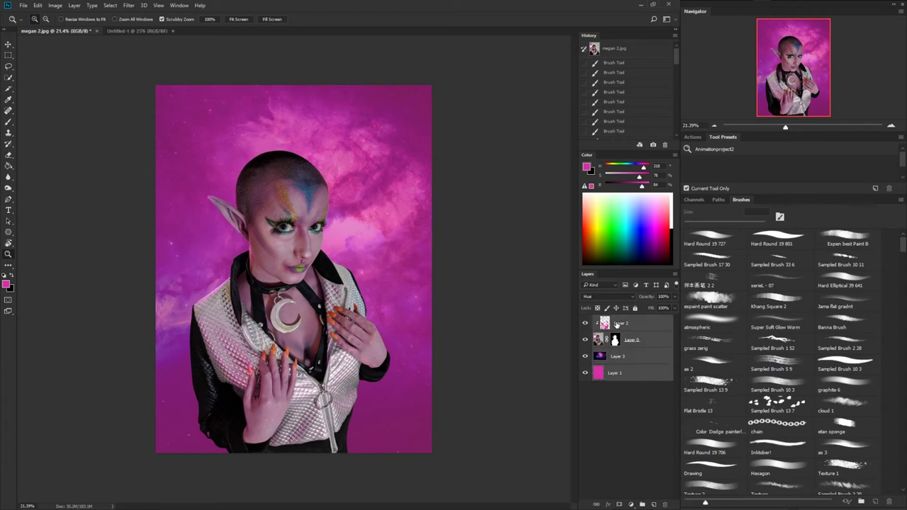
click(620, 371)
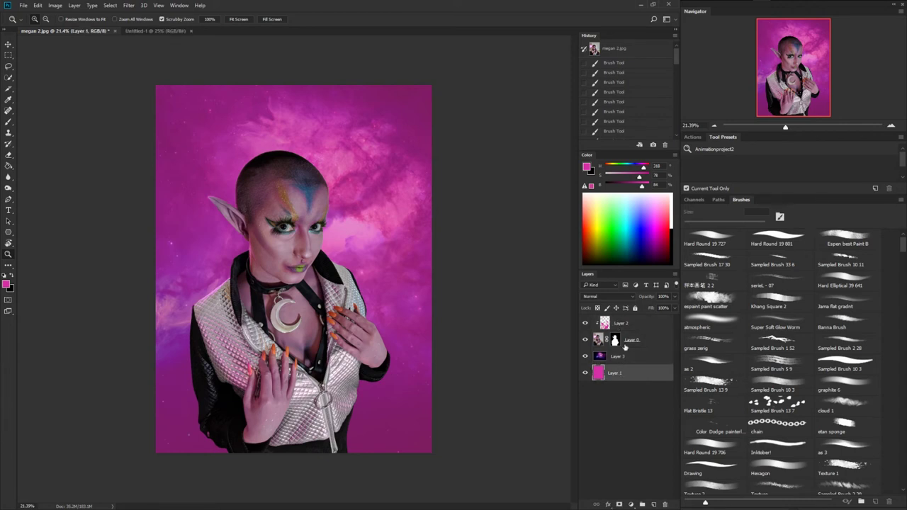
shift+click(619, 324)
click(613, 374)
shift+click(620, 326)
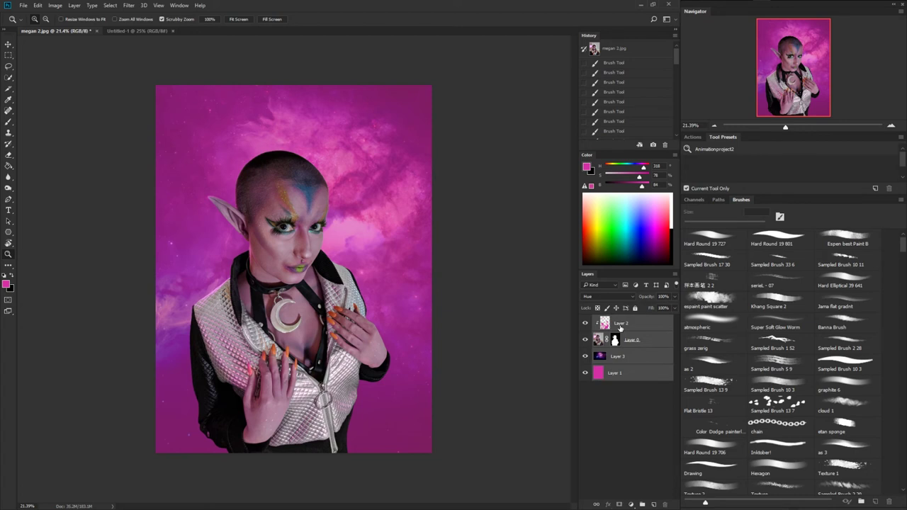
key(ctrl+g)
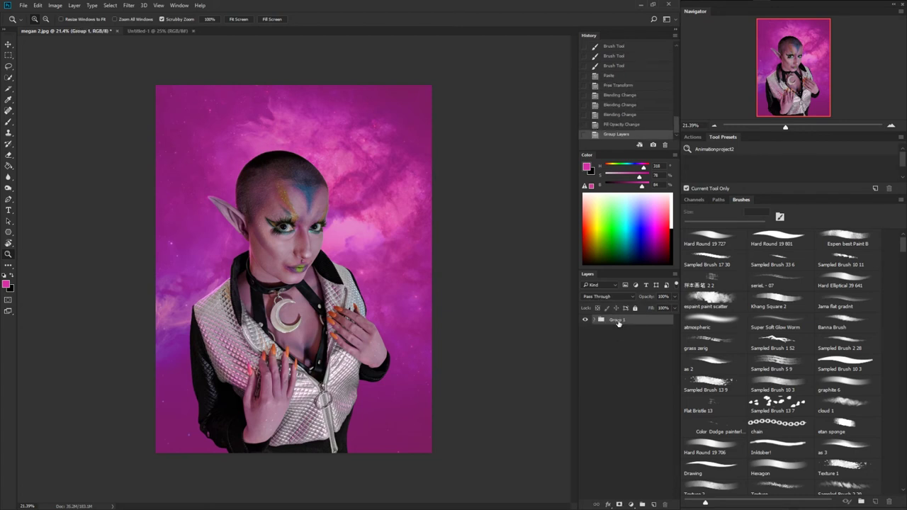
double_click(617, 320)
text(Image and Background)
key(Return)
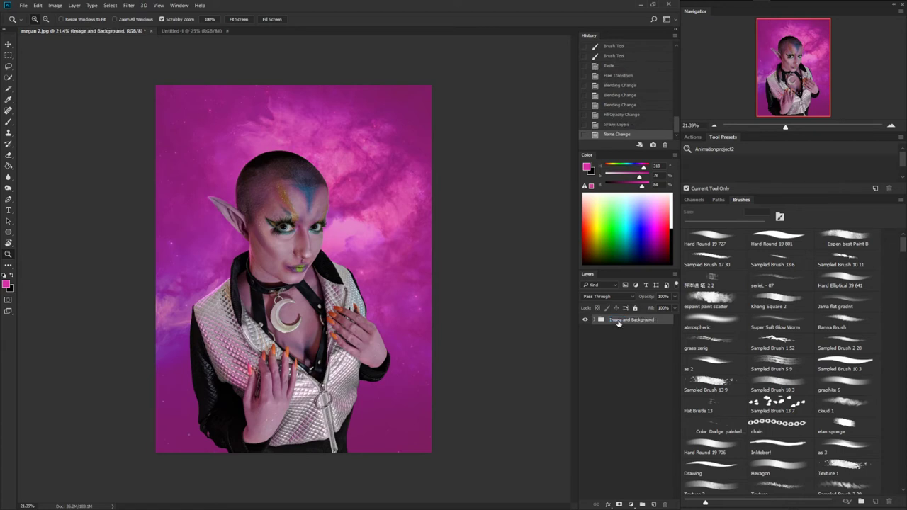
- Duplicate the Image and Background group into the Untitled-1 document and switch to that document
click(674, 274)
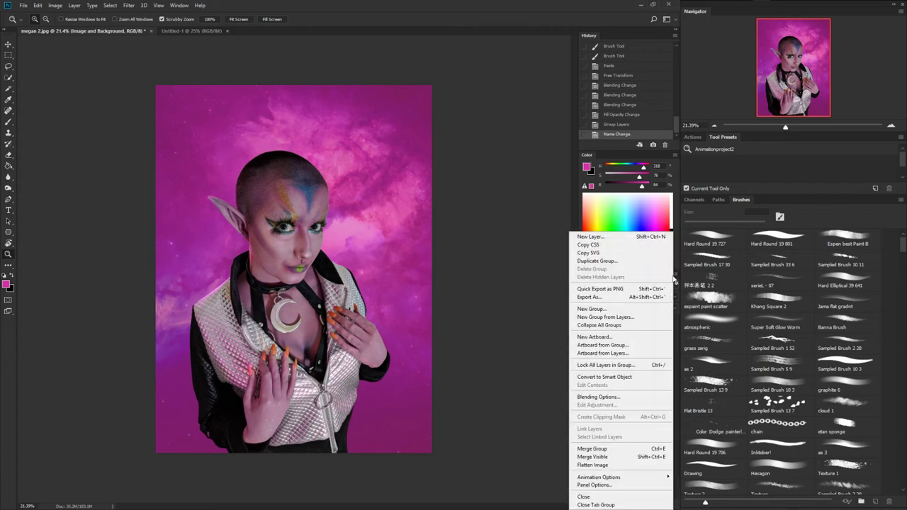
click(656, 268)
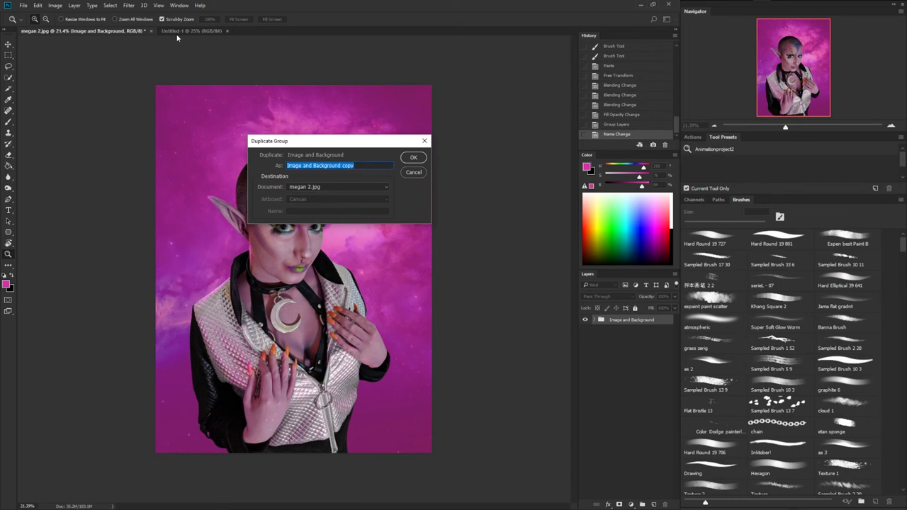
click(311, 187)
click(310, 202)
click(412, 158)
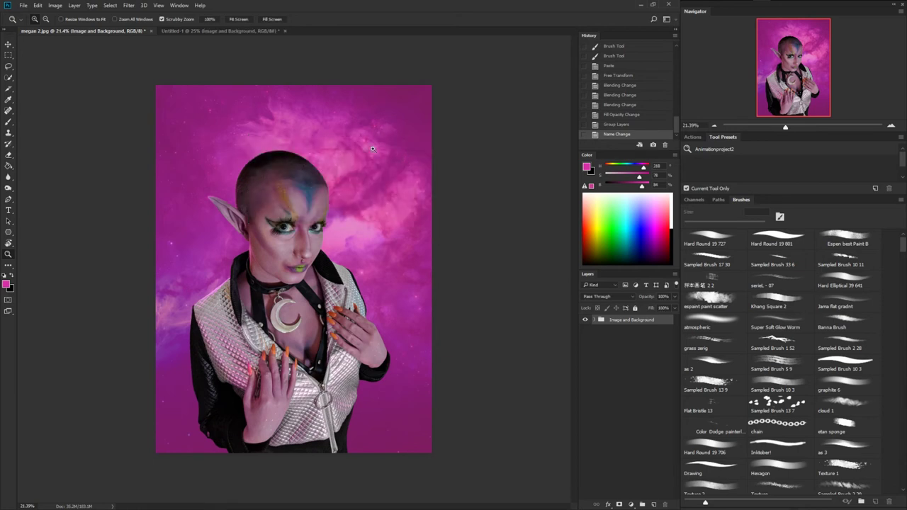
click(182, 31)
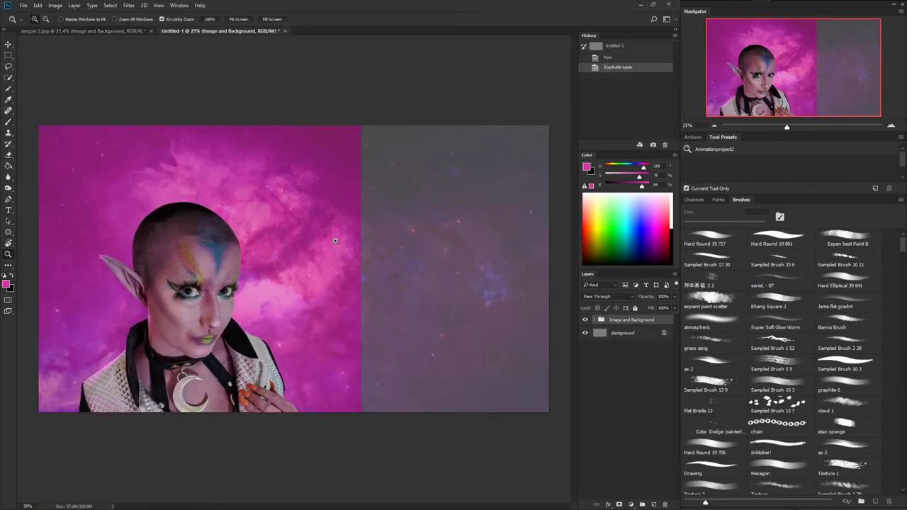
- Move the duplicated group so the figure sits near the middle of the wide canvas
key(v)
drag(291, 332, 404, 297)
key(z)
key(v)
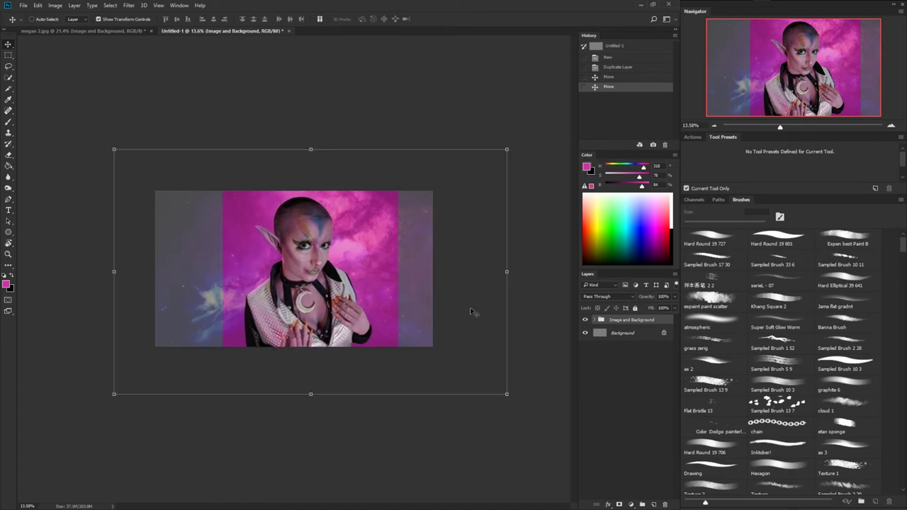
- Expand the Image and Background group, select its magenta fill layer, and check that layer's coverage by hiding and showing it
click(594, 321)
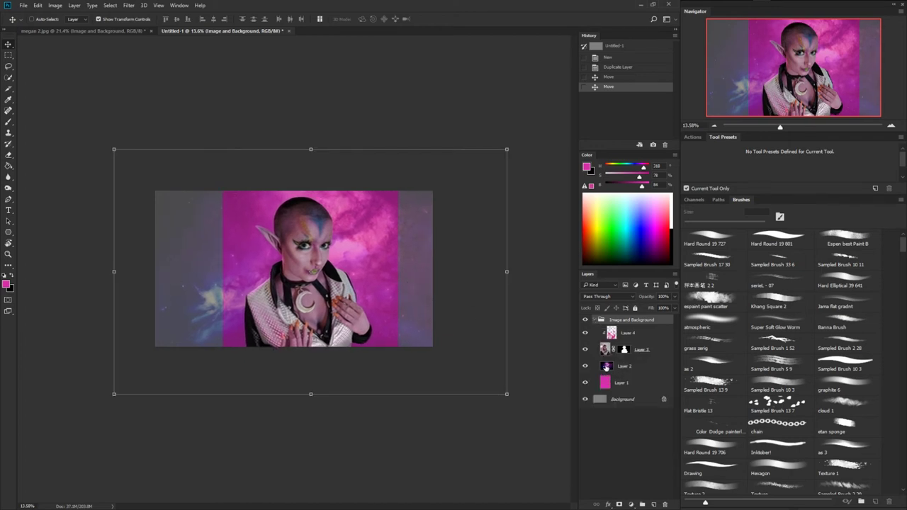
click(605, 383)
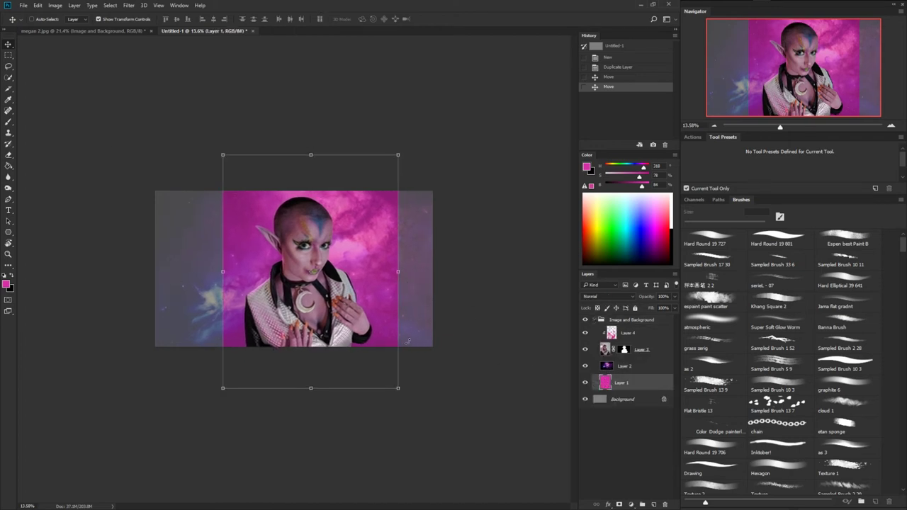
click(585, 383)
click(584, 383)
click(585, 383)
click(584, 382)
key(ctrl+t)
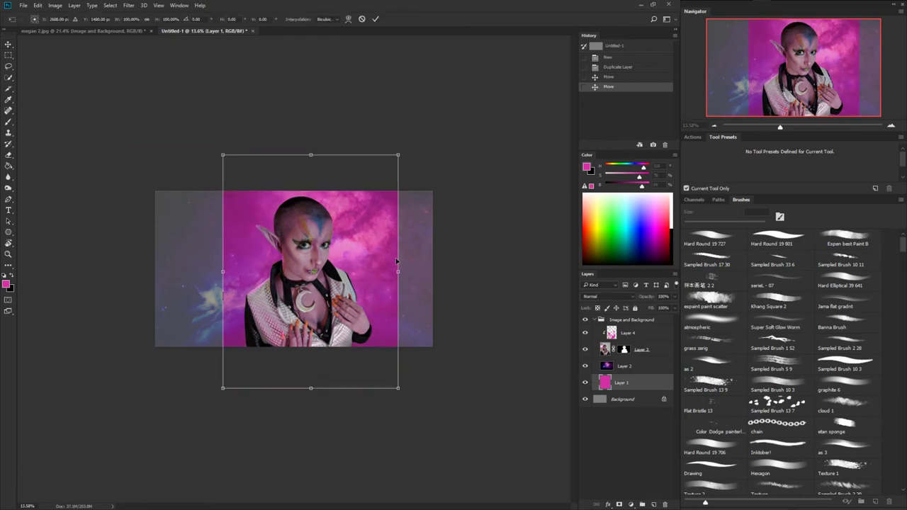
drag(396, 262, 430, 260)
key(Escape)
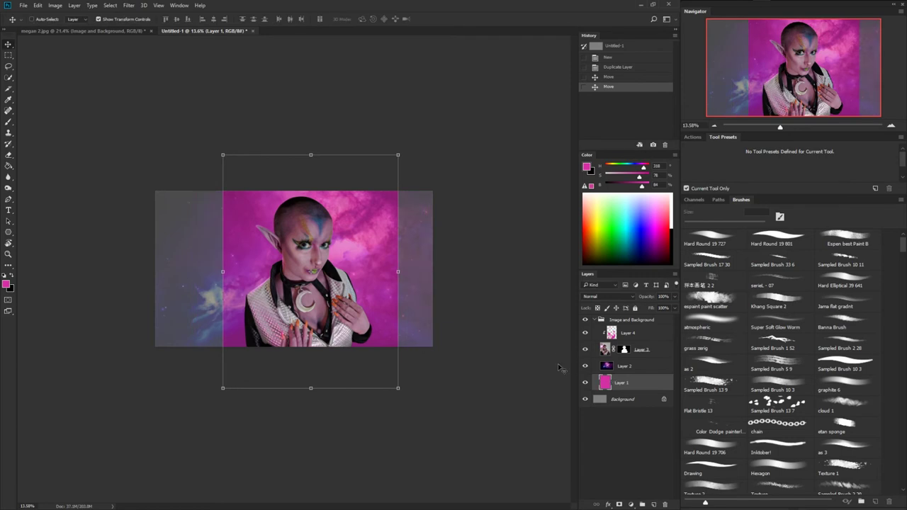
- Stretch the magenta fill layer horizontally on both sides so it extends past the full canvas width
key(ctrl+t)
drag(398, 270, 491, 271)
key(Return)
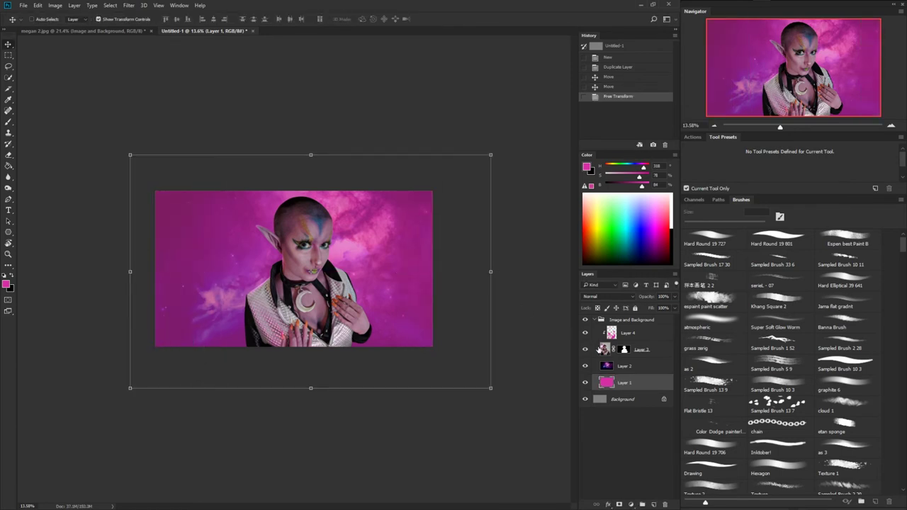
- Check the galaxy layer by hiding and showing it, and raise its fill to 100%
click(584, 366)
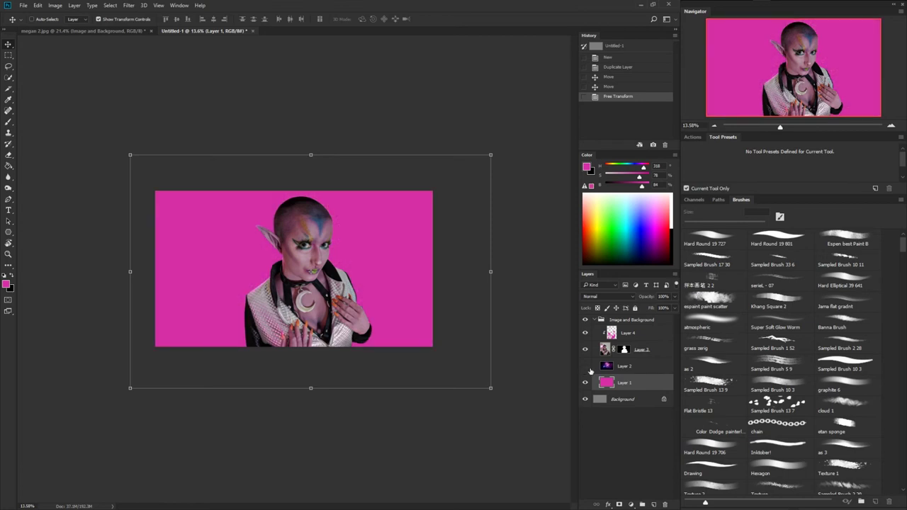
click(585, 365)
click(612, 363)
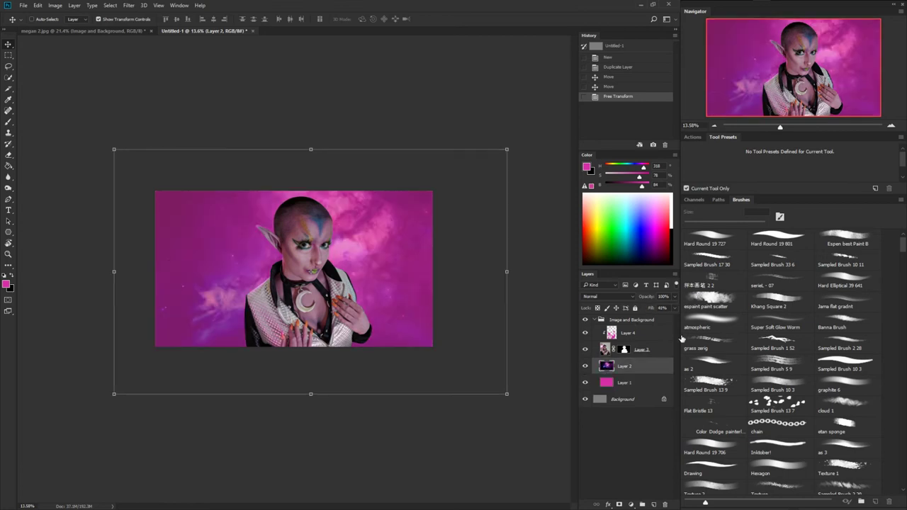
click(676, 309)
drag(671, 320, 677, 321)
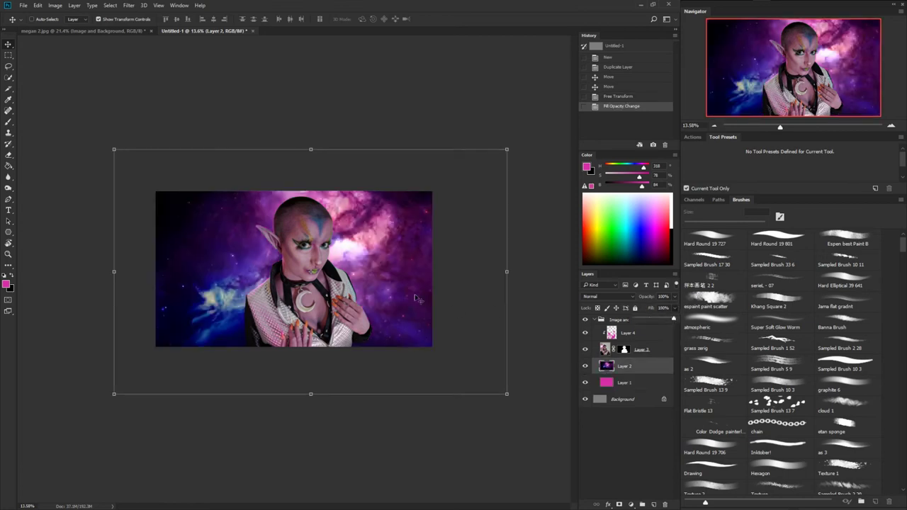
- Sample a light pink from the edge of the figure's neck as the foreground color
key(z)
drag(333, 277, 404, 234)
drag(389, 223, 340, 249)
key(b)
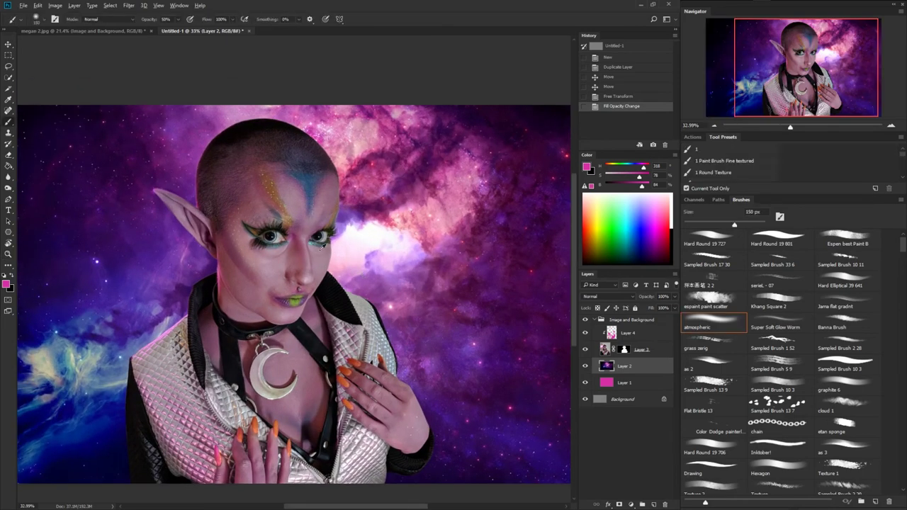
alt+click(218, 269)
- Try the blend modes from Overlay through Hard Mix on the galaxy layer and go back to Hard Light
click(611, 297)
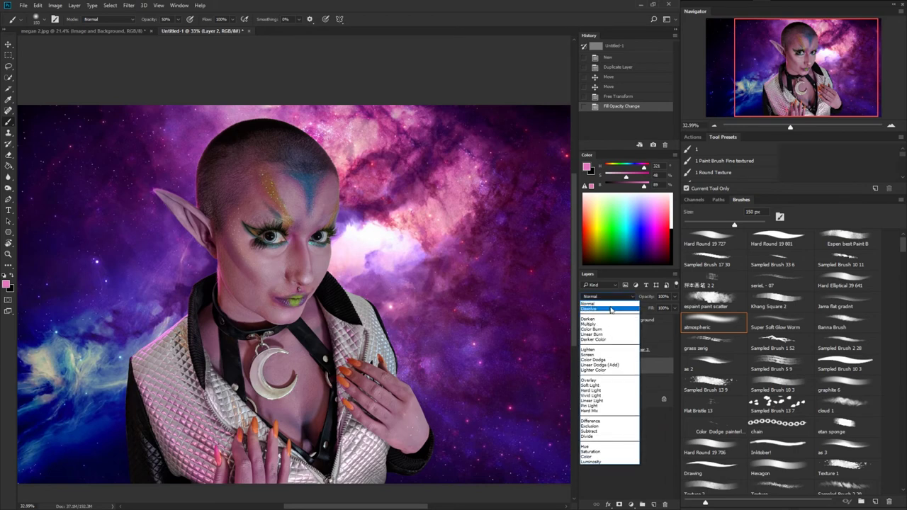
click(601, 380)
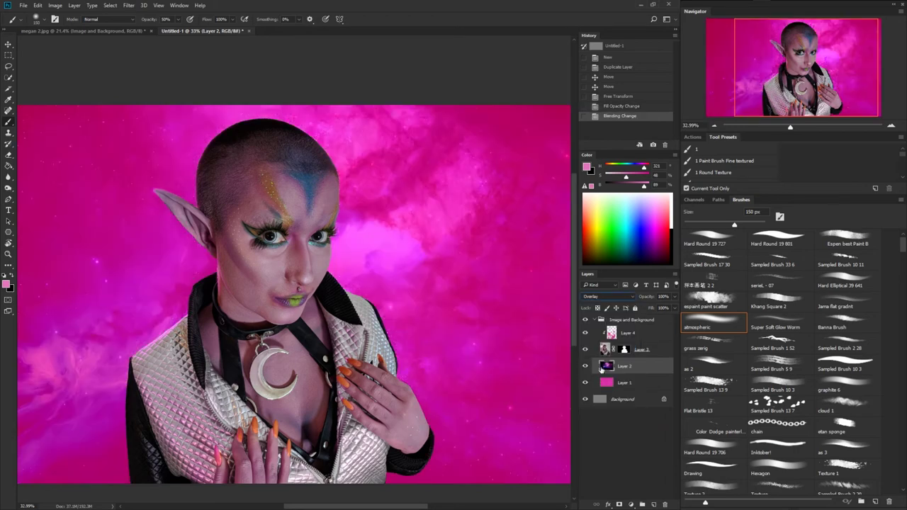
key(Down)
key(Down)
key(Down)
key(Down)
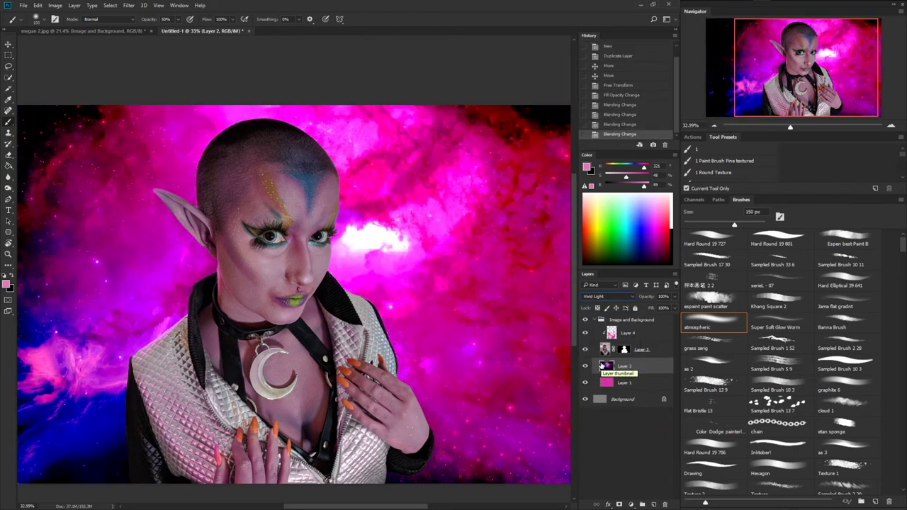
key(Down)
key(Down)
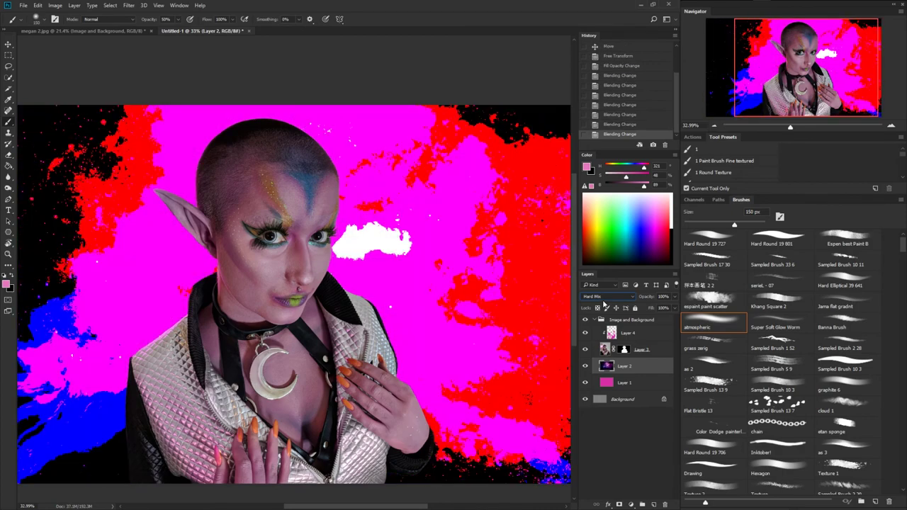
key(Up)
key(Up)
key(Up)
key(Up)
key(Up)
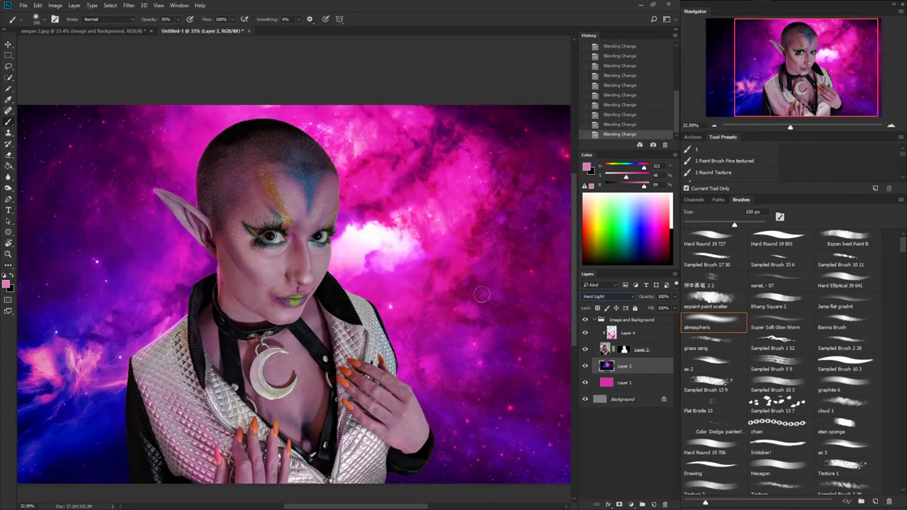
- Compare the galaxy layer hidden, shown and in Normal mode, and set its blend mode to Hard Light
click(584, 365)
click(584, 365)
click(604, 296)
click(600, 304)
click(604, 296)
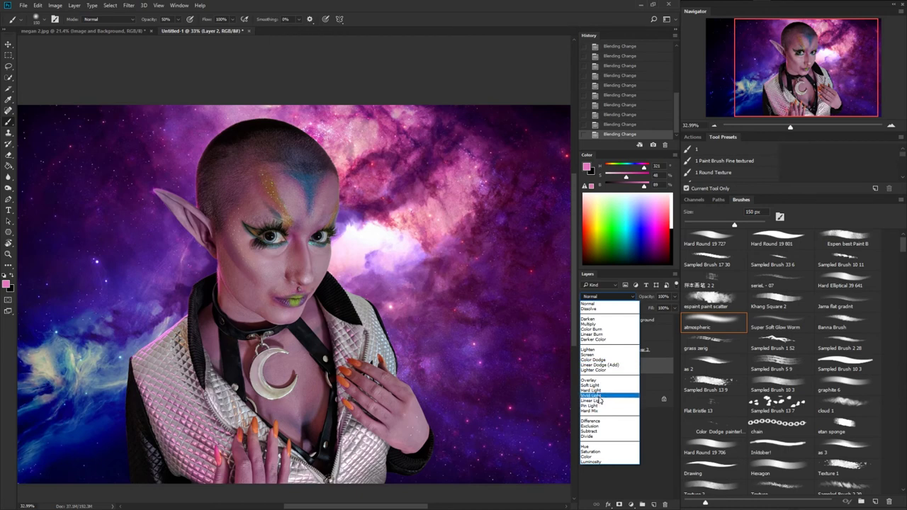
click(592, 390)
- Shift the galaxy layer to the left behind the figure, trying a rotation of it along the way
drag(448, 284, 426, 281)
key(z)
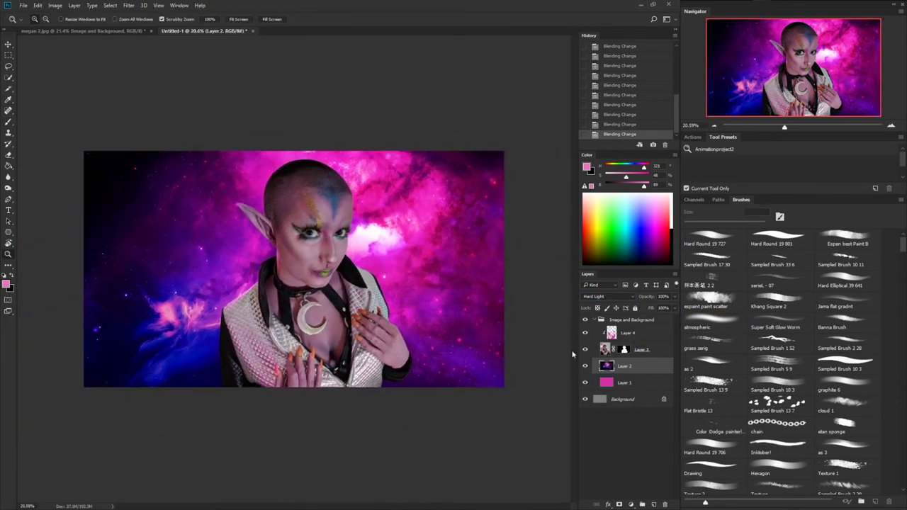
key(v)
drag(473, 301, 424, 287)
key(ctrl+t)
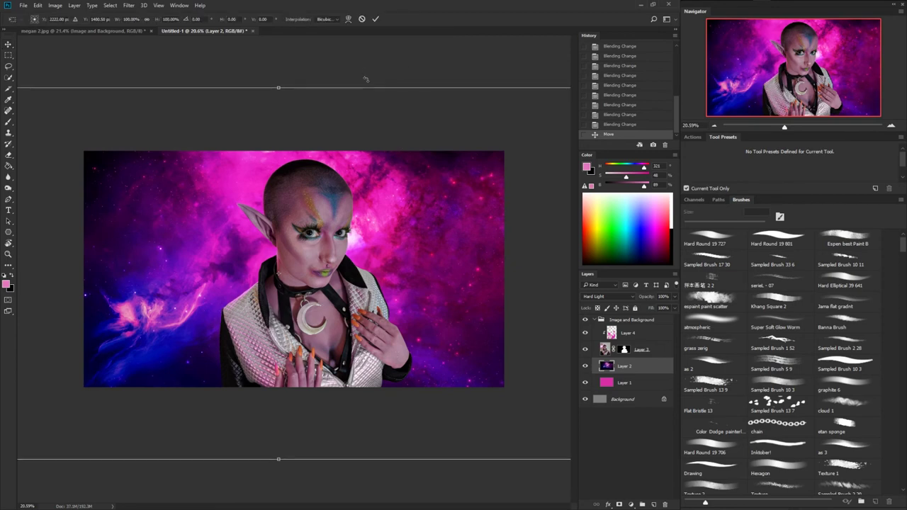
drag(365, 79, 155, 396)
key(Return)
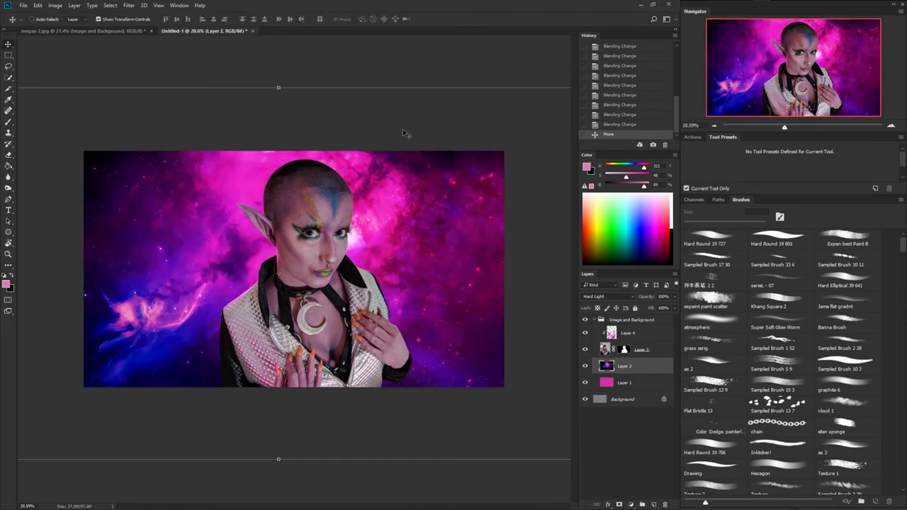
drag(431, 270, 404, 275)
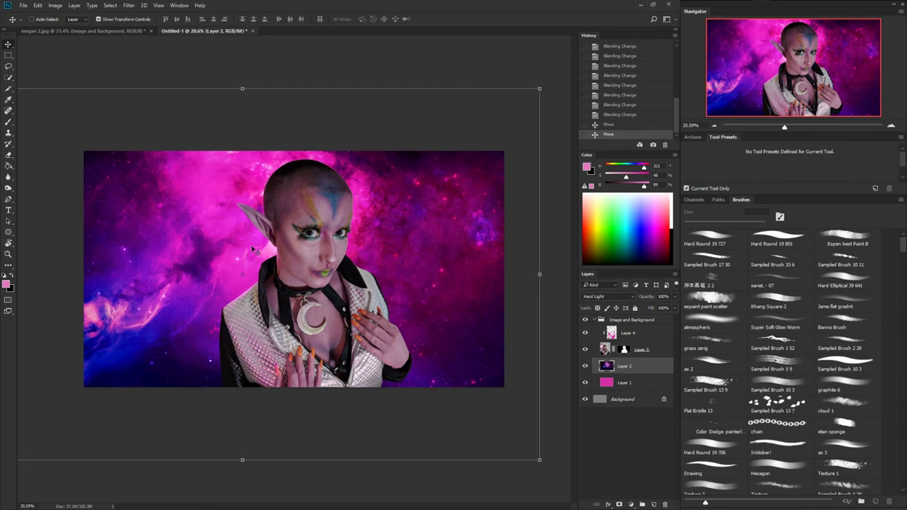
- Duplicate the galaxy and magenta fill layers together and merge the two copies into one layer above the originals
click(607, 383)
click(611, 367)
shift+click(611, 383)
mouse_move(612, 368)
mouse_down()
mouse_move(614, 401)
mouse_move(610, 374)
mouse_move(607, 382)
mouse_up()
shift+click(609, 383)
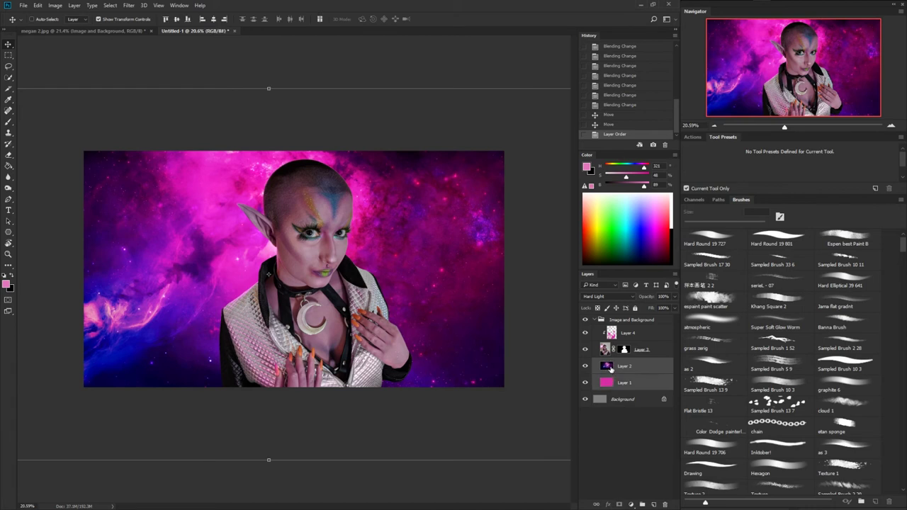
drag(610, 367, 654, 505)
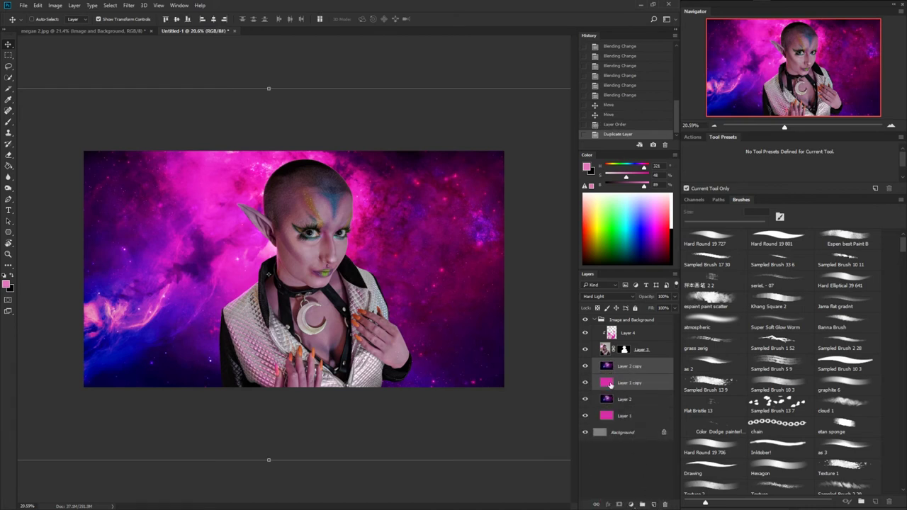
key(ctrl+e)
- Apply a Gaussian Blur with a 2.2 pixel radius to the merged galaxy background copy
key(z)
click(274, 239)
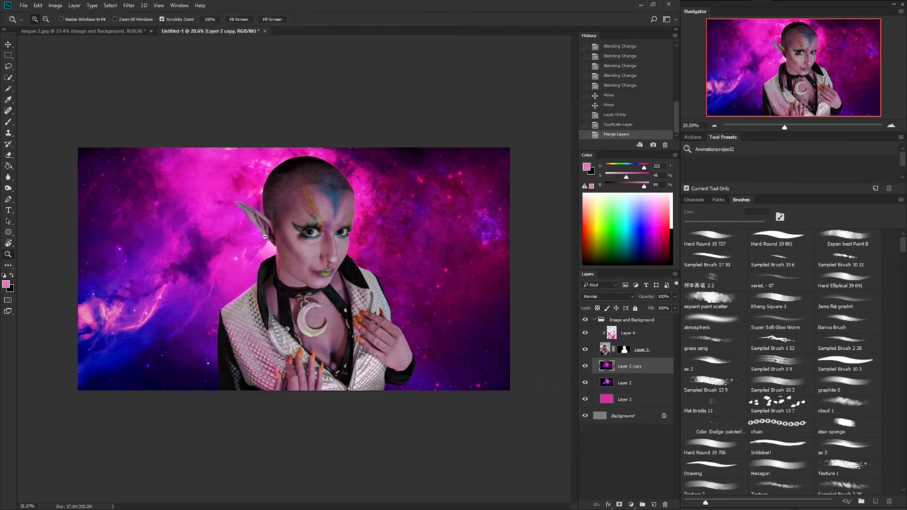
drag(274, 239, 275, 238)
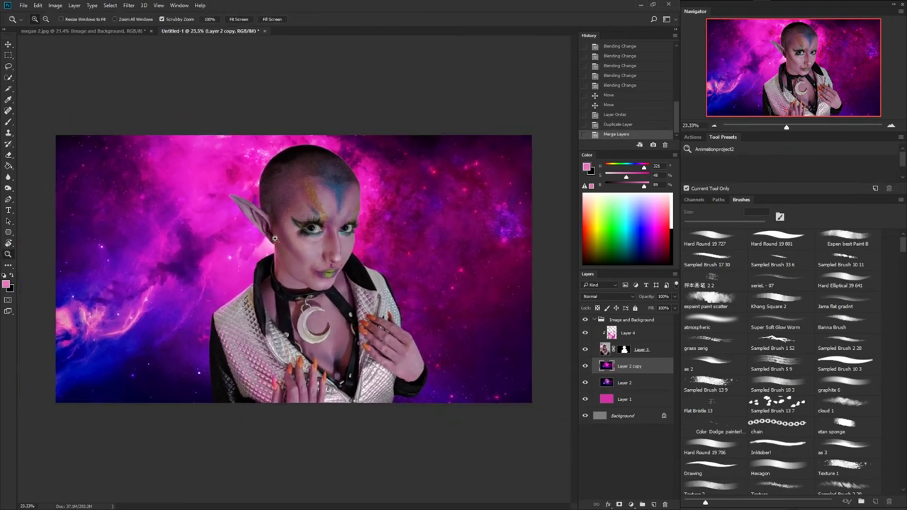
click(144, 7)
mouse_move(128, 6)
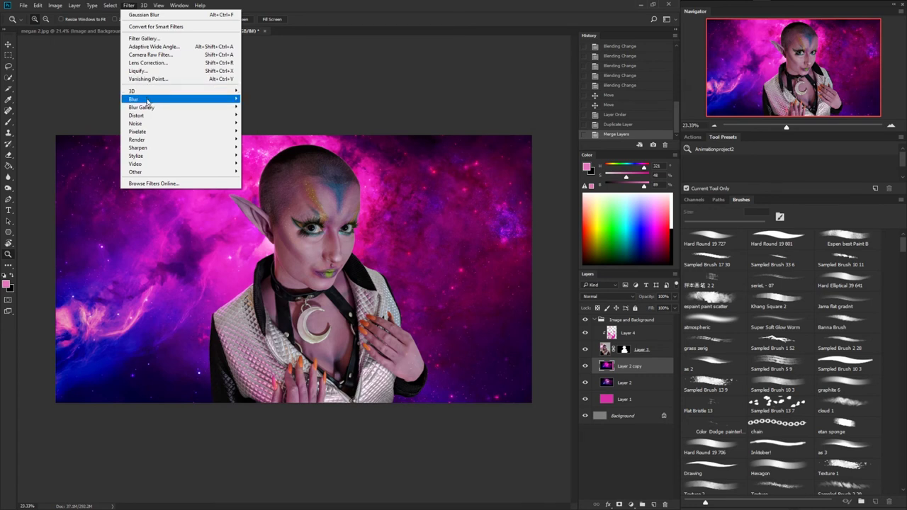
mouse_move(148, 102)
click(96, 131)
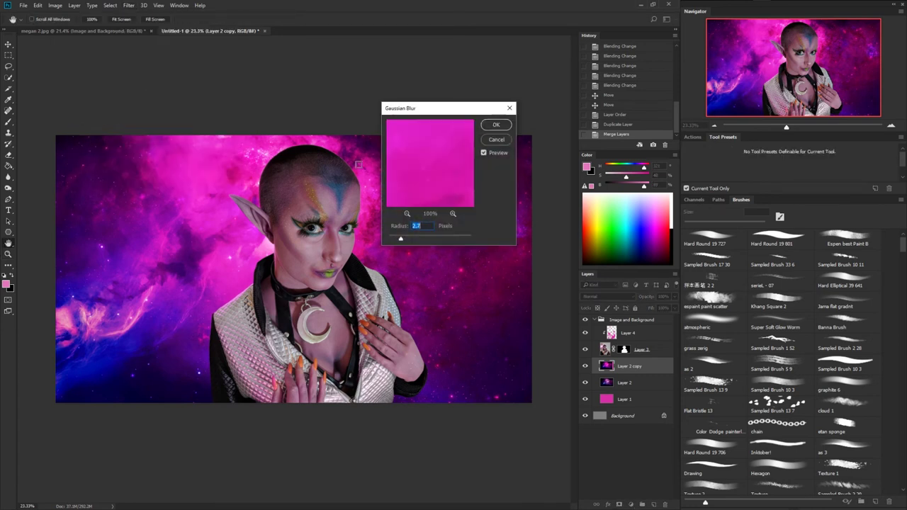
drag(399, 240, 398, 242)
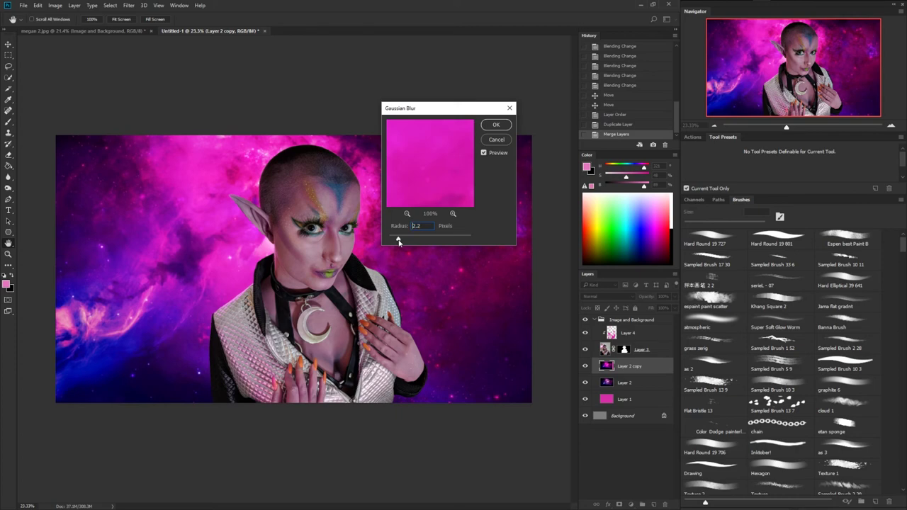
click(496, 125)
- Compare the blurred galaxy copy hidden and shown, examining the backdrop around the figure close up and at full view
key(z)
mouse_move(280, 269)
mouse_down()
mouse_move(300, 267)
mouse_move(287, 268)
mouse_up()
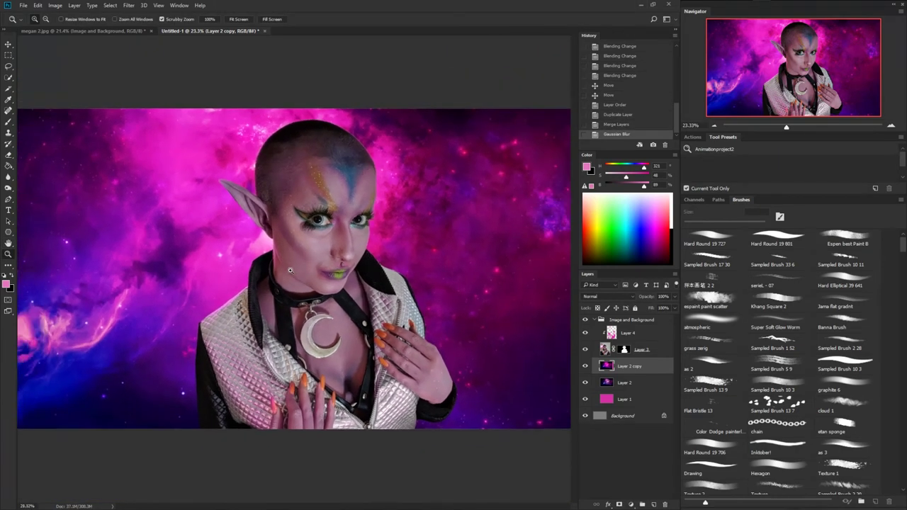
click(586, 365)
click(586, 367)
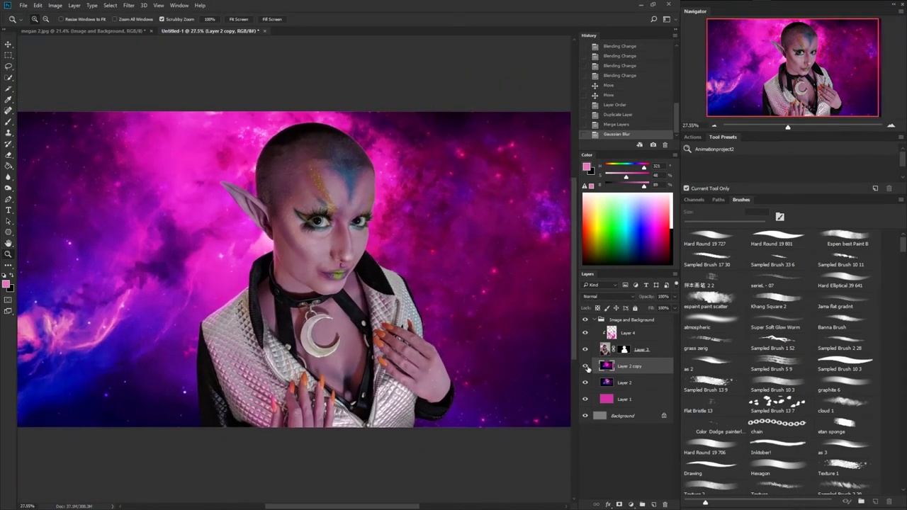
click(586, 367)
click(586, 367)
click(587, 367)
click(585, 366)
mouse_move(447, 296)
mouse_down()
mouse_move(480, 280)
mouse_move(449, 286)
mouse_up()
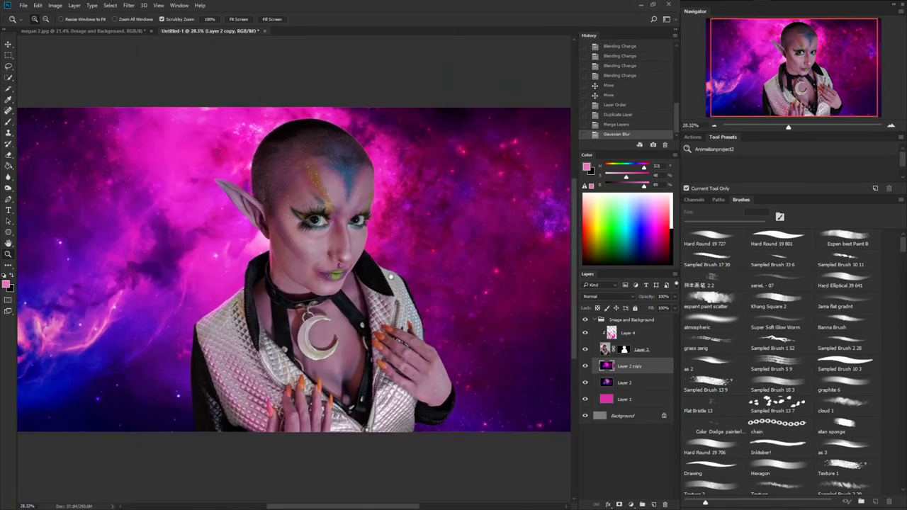
drag(390, 276, 416, 279)
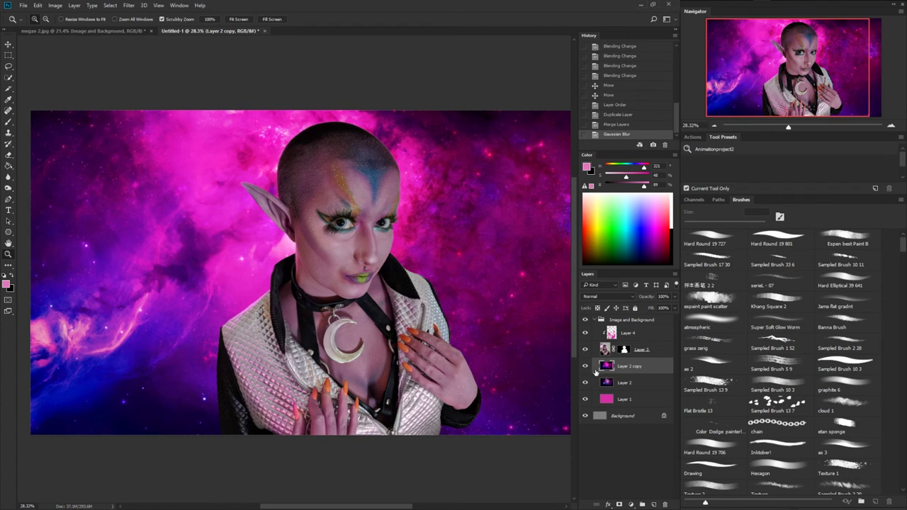
drag(473, 324, 457, 315)
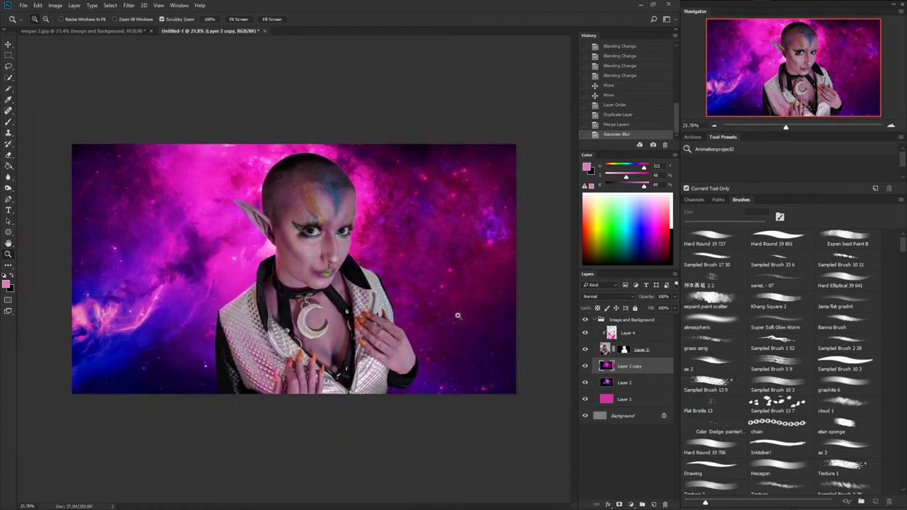
drag(400, 286, 405, 289)
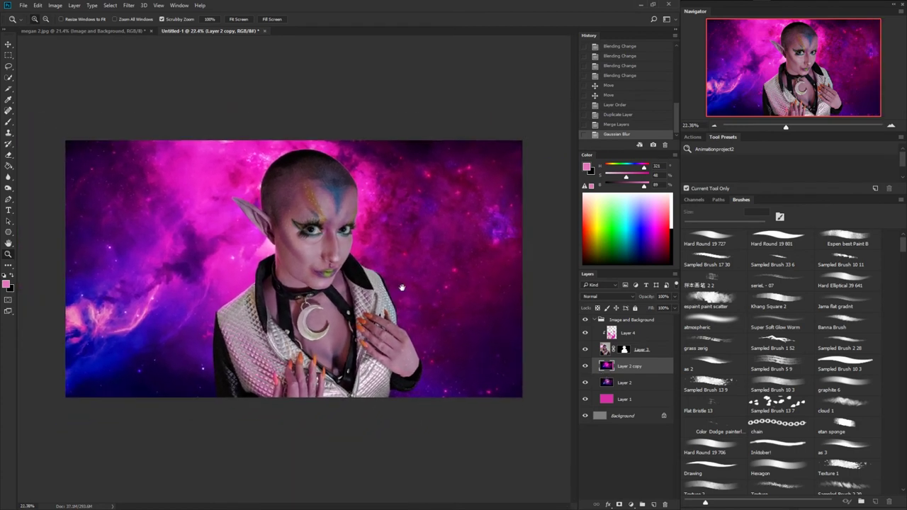
drag(347, 260, 356, 269)
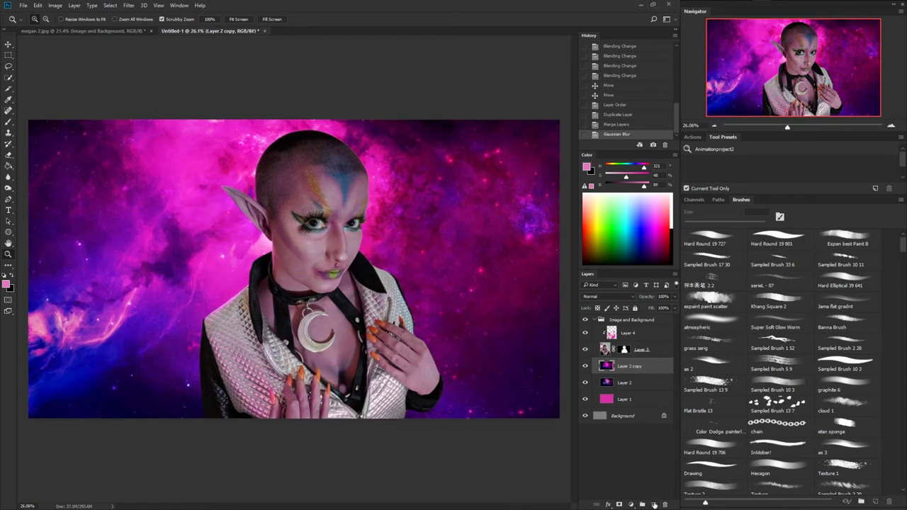
- Collapse the Image and Background group and add a new empty layer above it inside a group named "text"
click(601, 321)
click(595, 319)
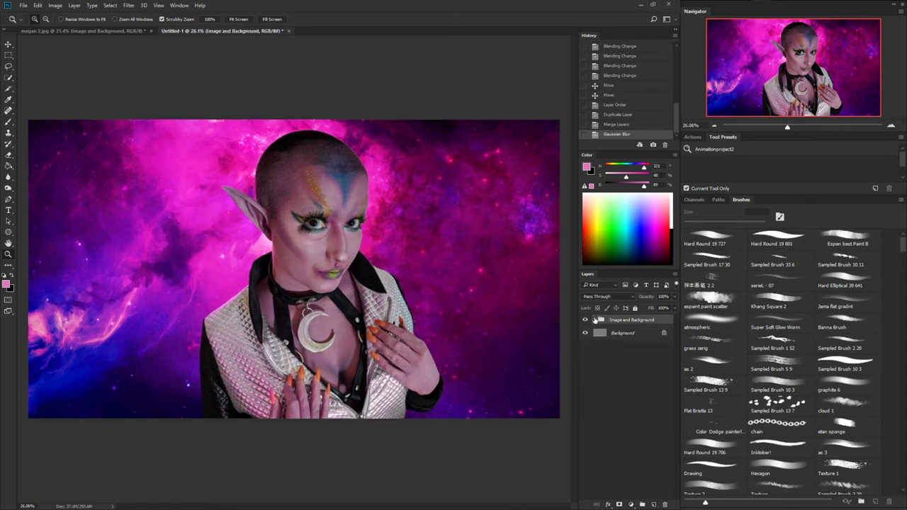
click(653, 505)
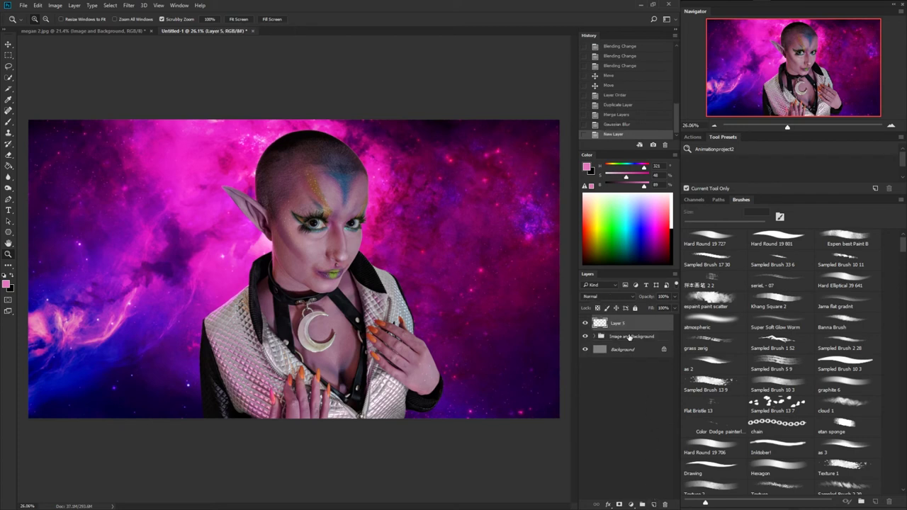
key(ctrl+g)
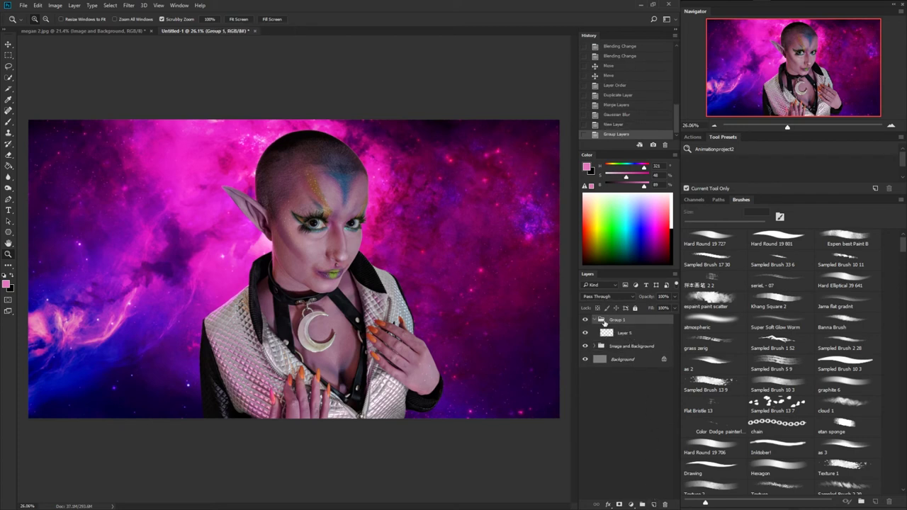
double_click(615, 319)
text(M)
key(Return)
- Add a pink text layer reading "Tutorial" in the lower-left area of the canvas
key(t)
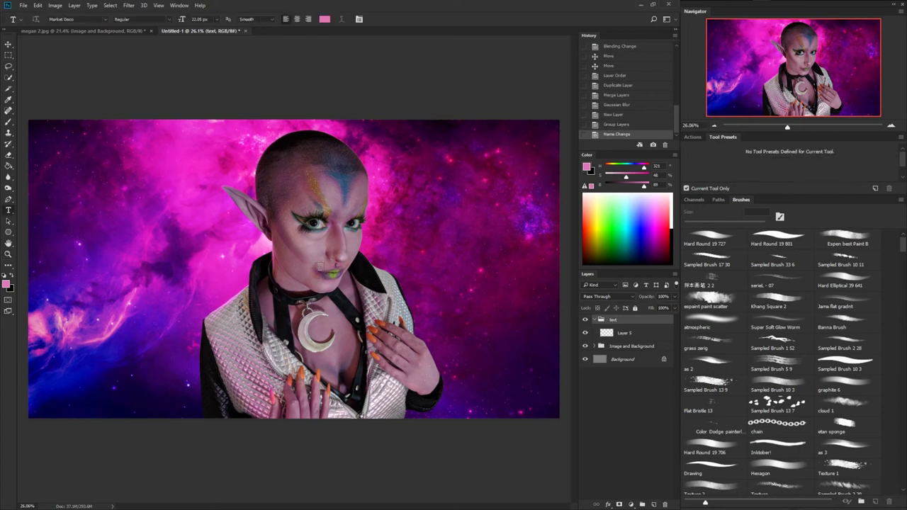
click(69, 389)
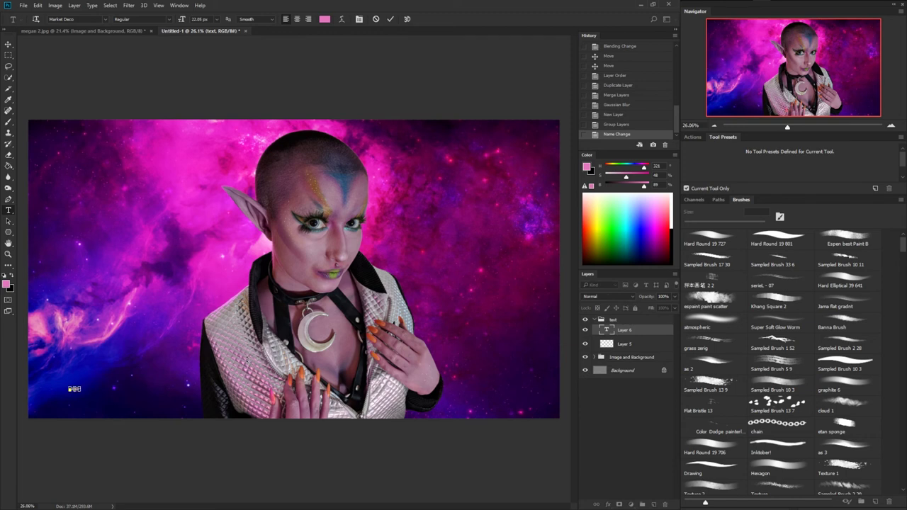
key(ctrl+Return)
- Scale the Tutorial text up to about 1475% and place it beside the figure's jacket in the canvas's lower-left corner
key(z)
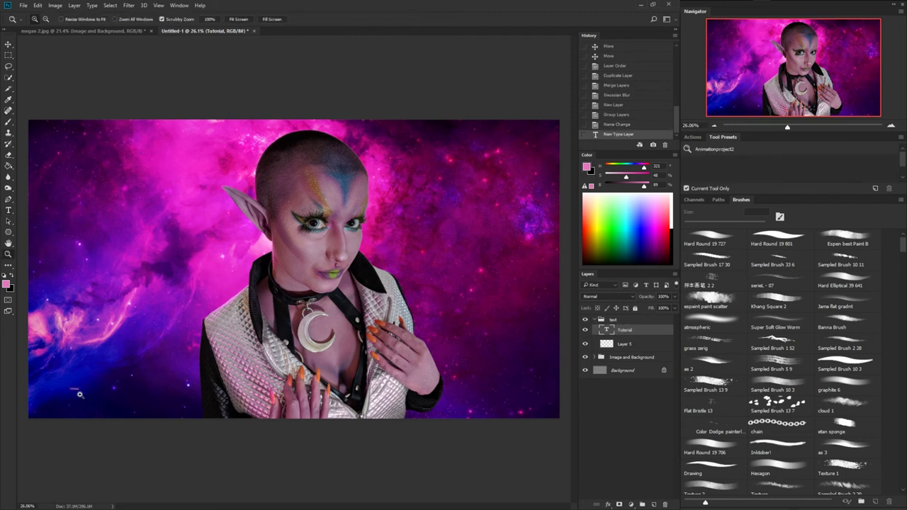
drag(79, 395, 189, 346)
key(ctrl+t)
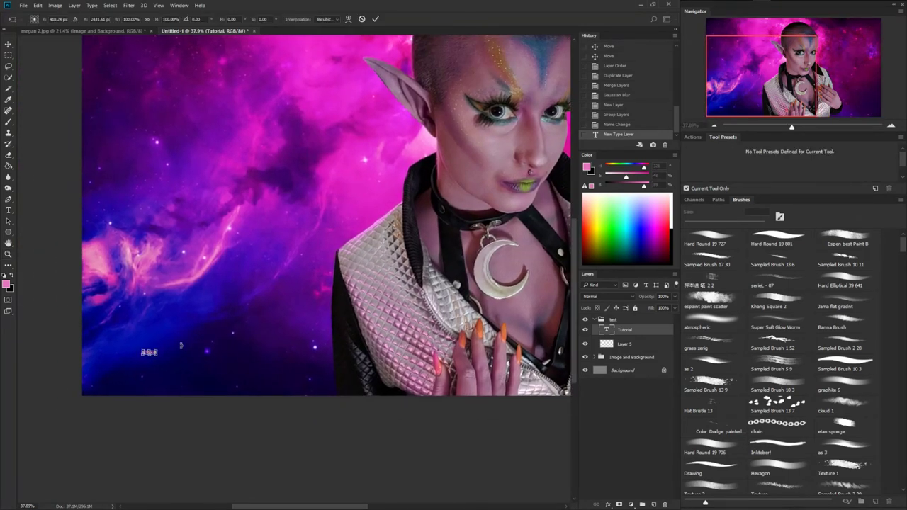
drag(157, 348, 247, 328)
drag(199, 352, 267, 354)
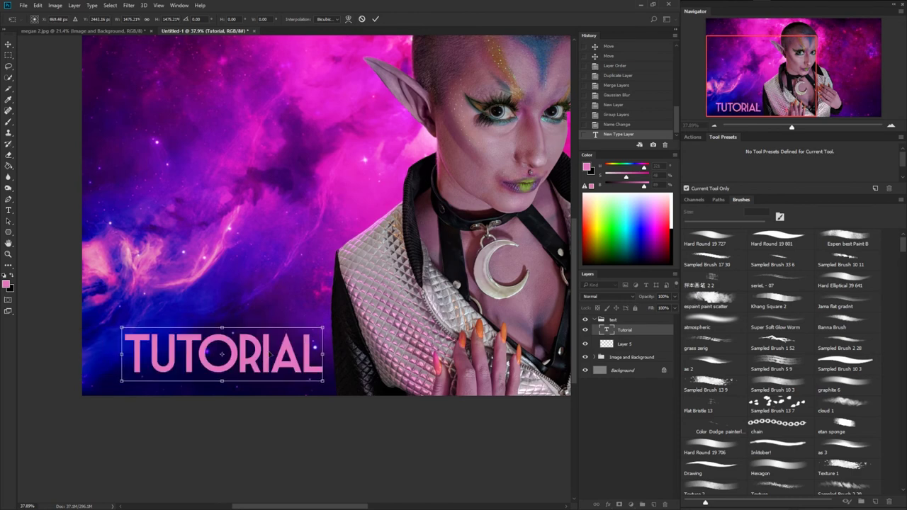
key(Return)
- Shift the enlarged Tutorial text slightly left, closer to the canvas edge
key(z)
alt+click(322, 346)
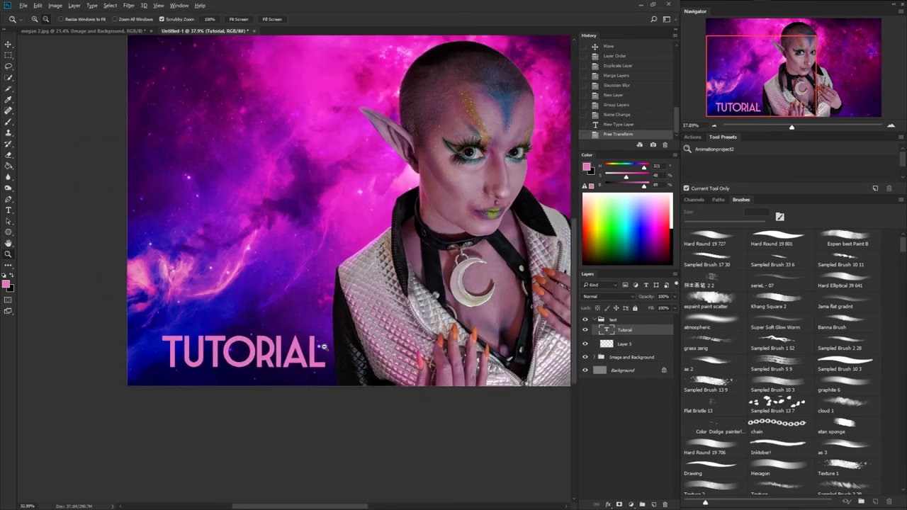
drag(324, 347, 312, 339)
drag(259, 322, 268, 323)
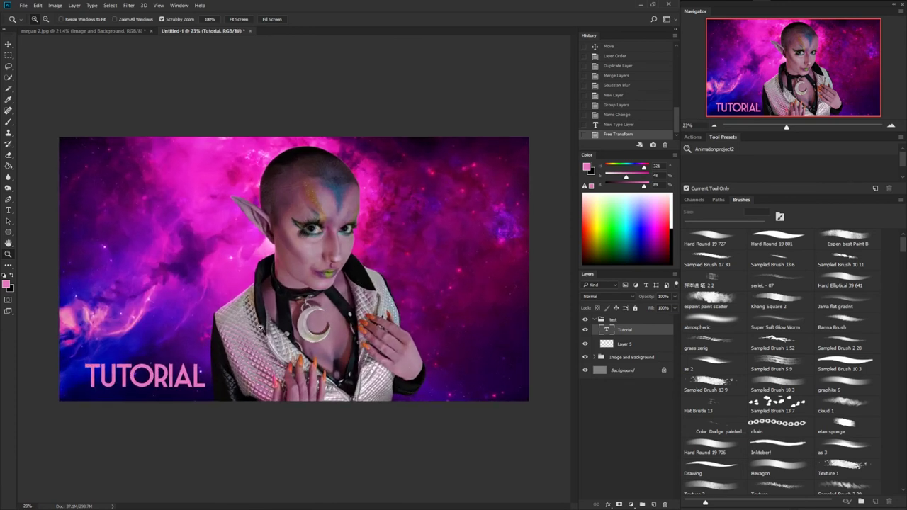
key(v)
drag(186, 374, 167, 376)
key(t)
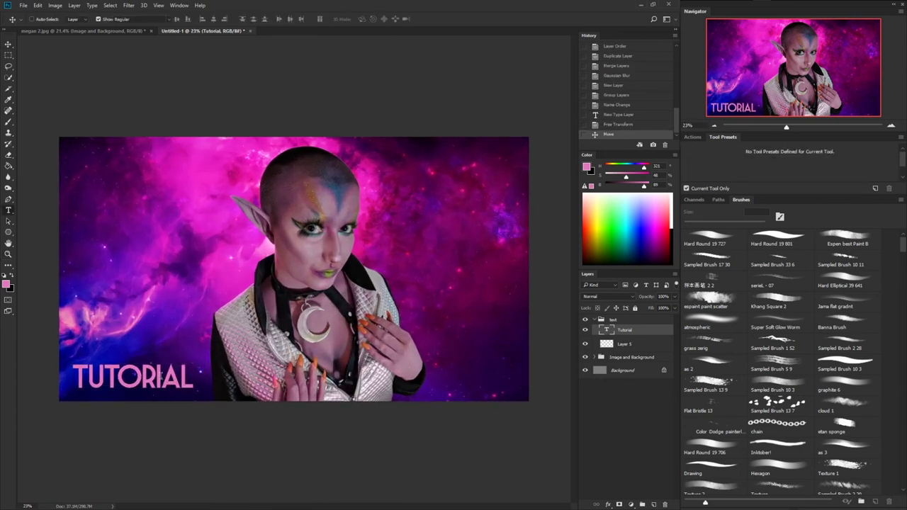
key(v)
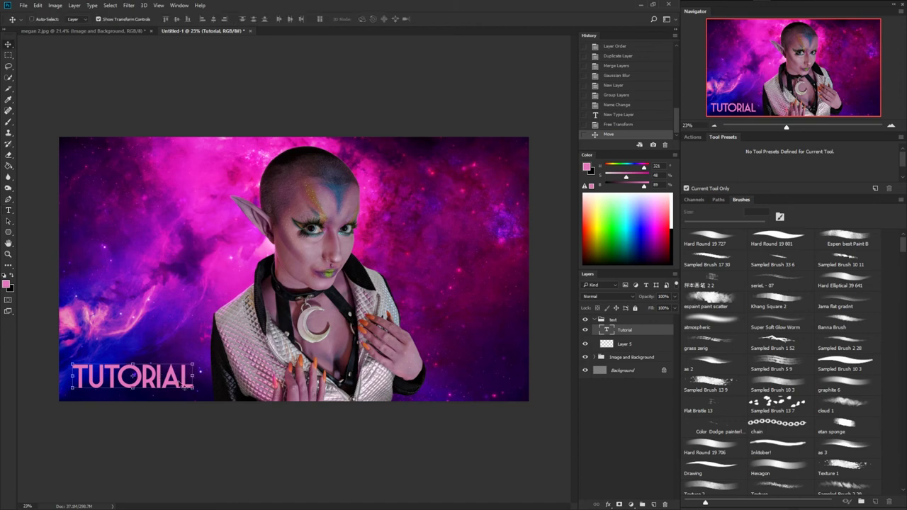
drag(187, 375, 315, 374)
key(t)
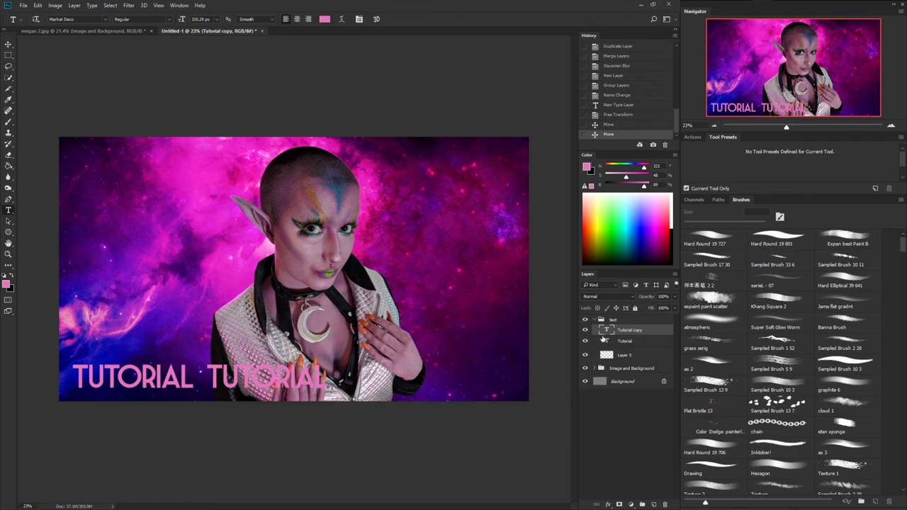
drag(619, 331, 666, 504)
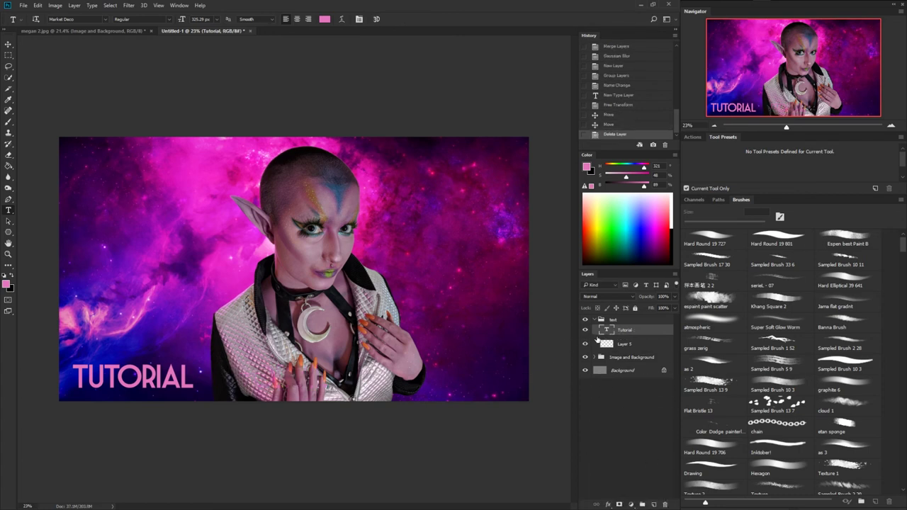
- Duplicate the Tutorial text to its right and replace the copy's wording with "Masking For THumbnails"
key(v)
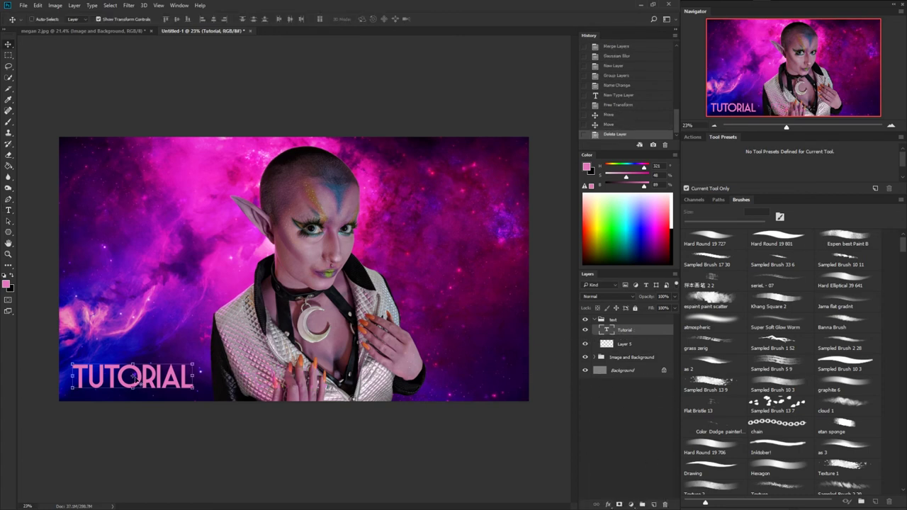
drag(135, 377, 287, 364)
key(t)
double_click(230, 378)
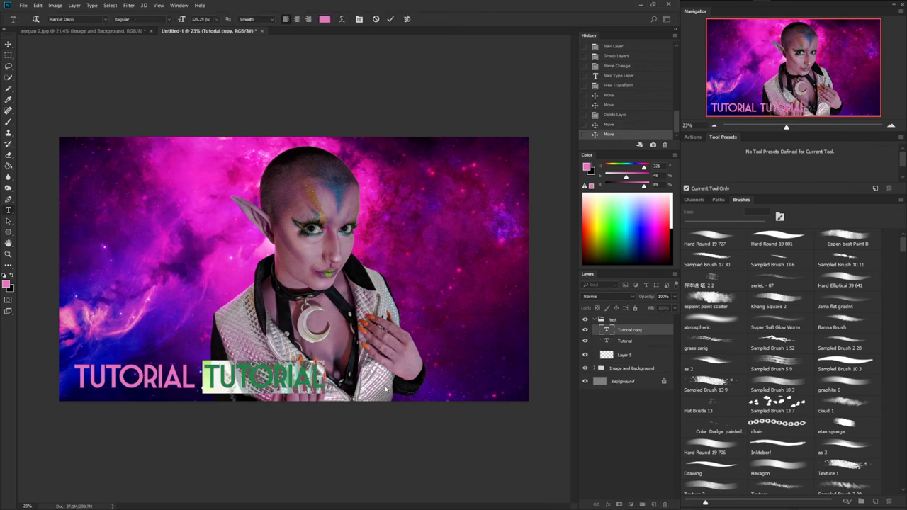
text(Masking)
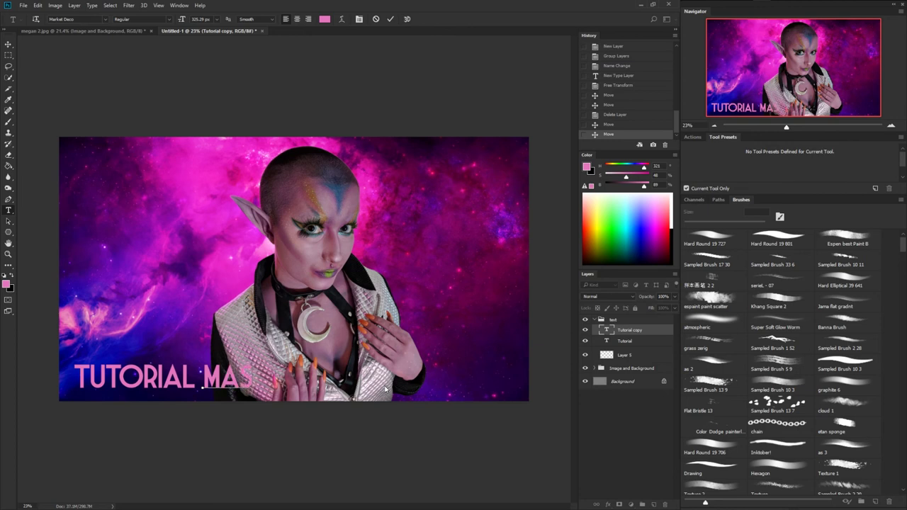
text( for thumbn)
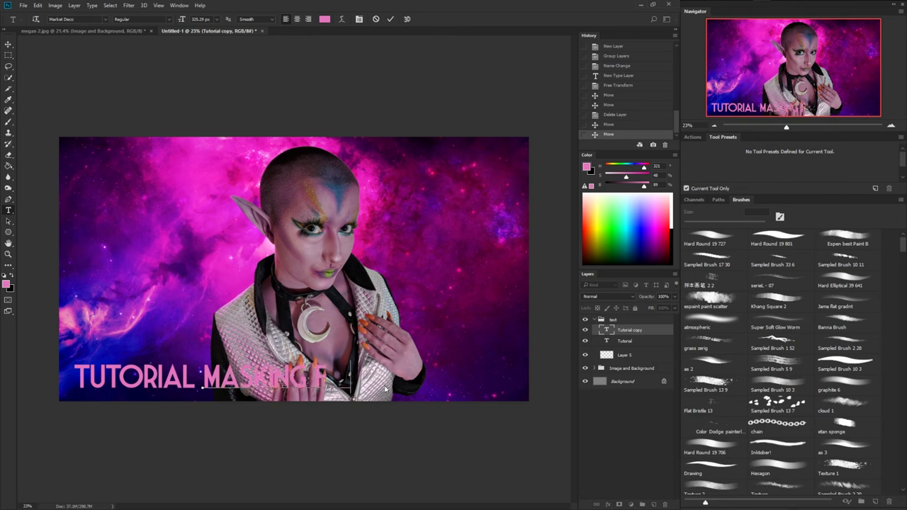
text(ails)
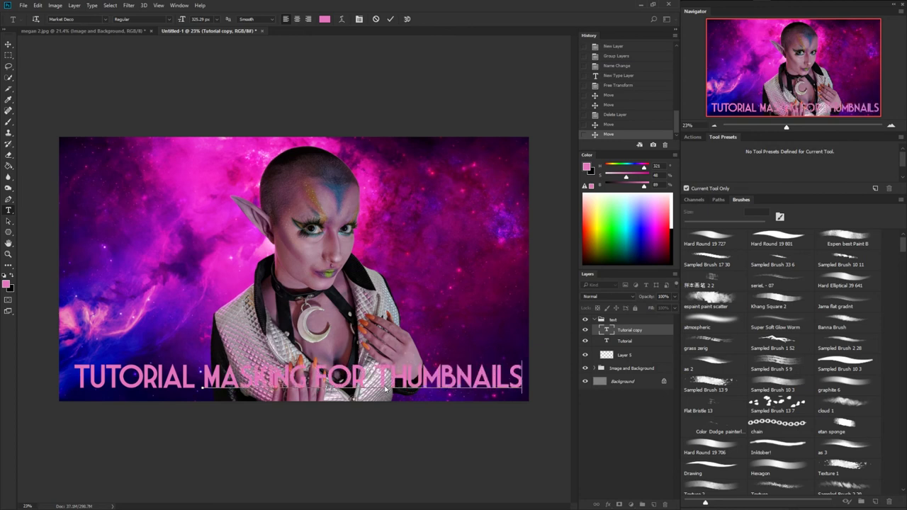
key(ctrl+Return)
- Recolor all of the "Masking For THumbnails" text to white
click(386, 387)
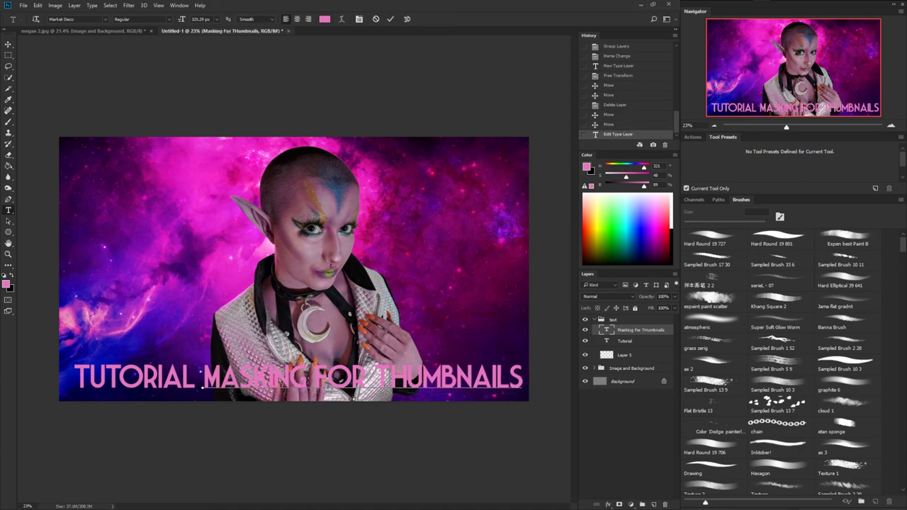
key(ctrl+a)
click(324, 20)
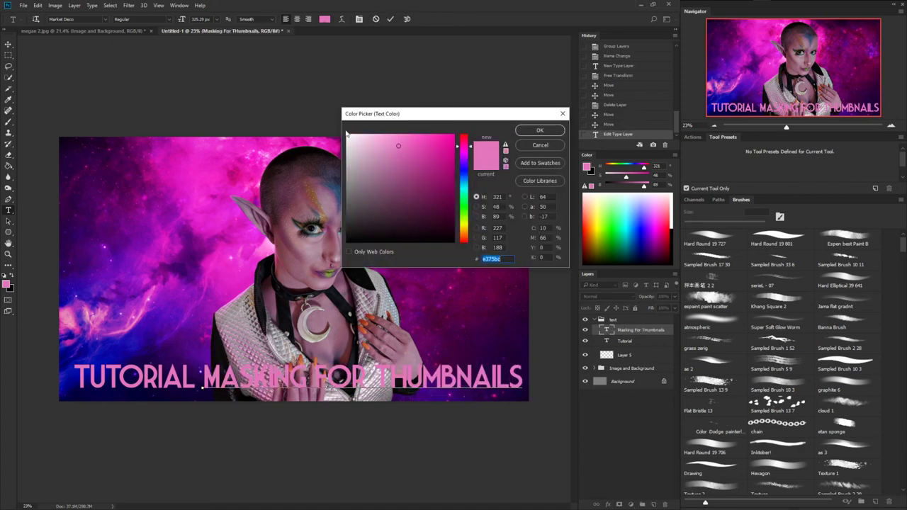
click(347, 133)
click(540, 127)
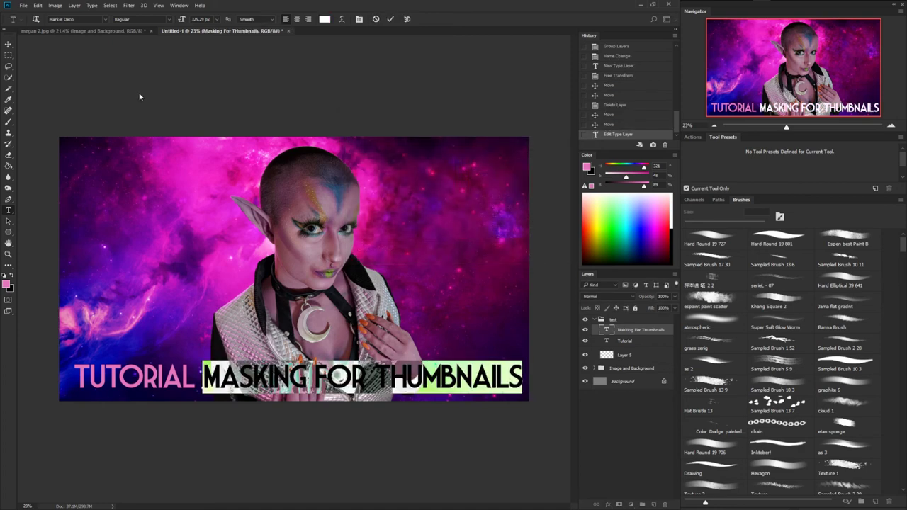
click(10, 45)
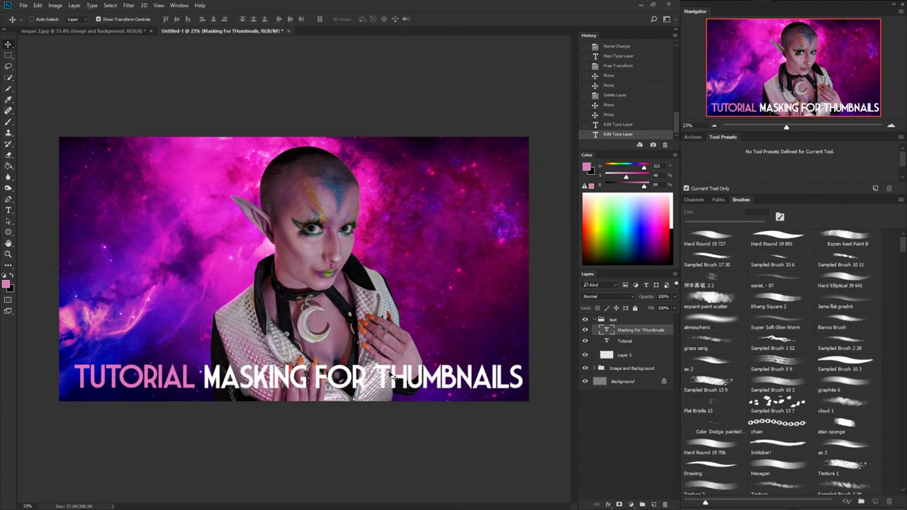
- Nudge the white "Masking For THumbnails" text slightly left, closer to the word Tutorial
drag(425, 374, 430, 370)
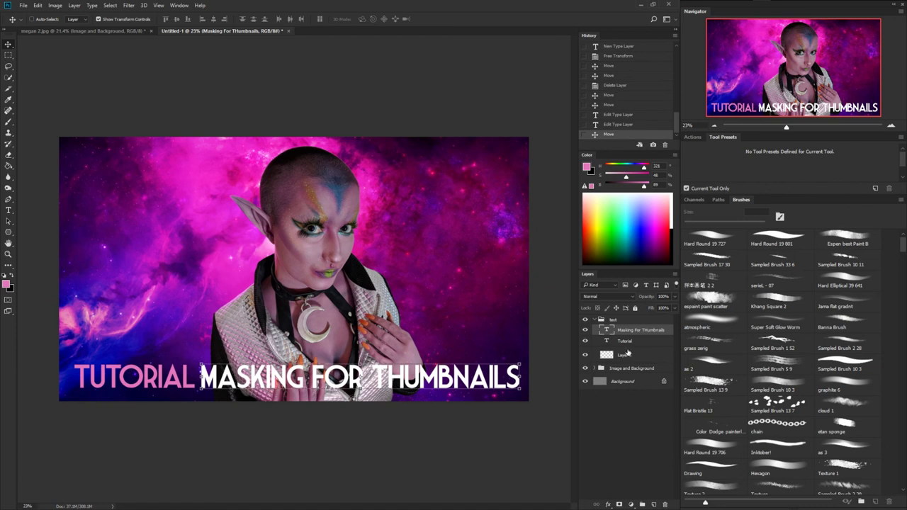
- Add a new layer above Layer 4 in the Image and Background group and set its blend mode to Multiply
click(597, 368)
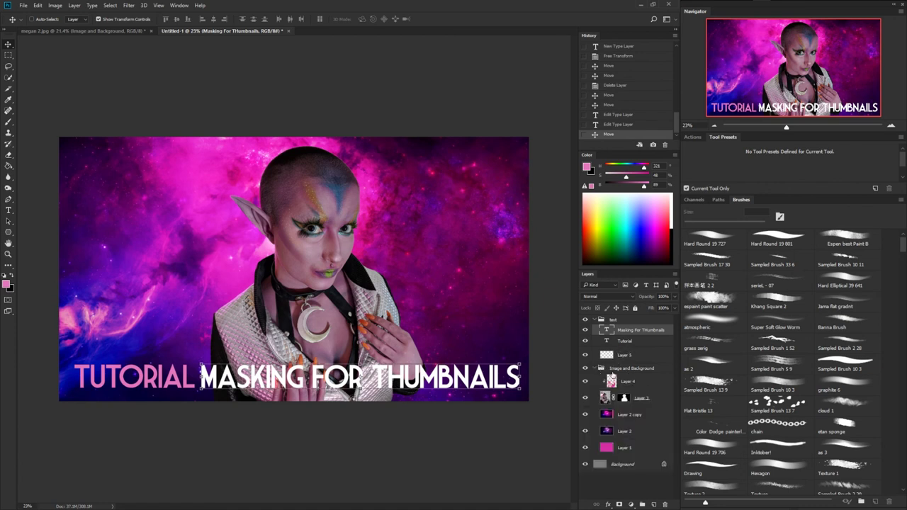
click(615, 381)
click(654, 504)
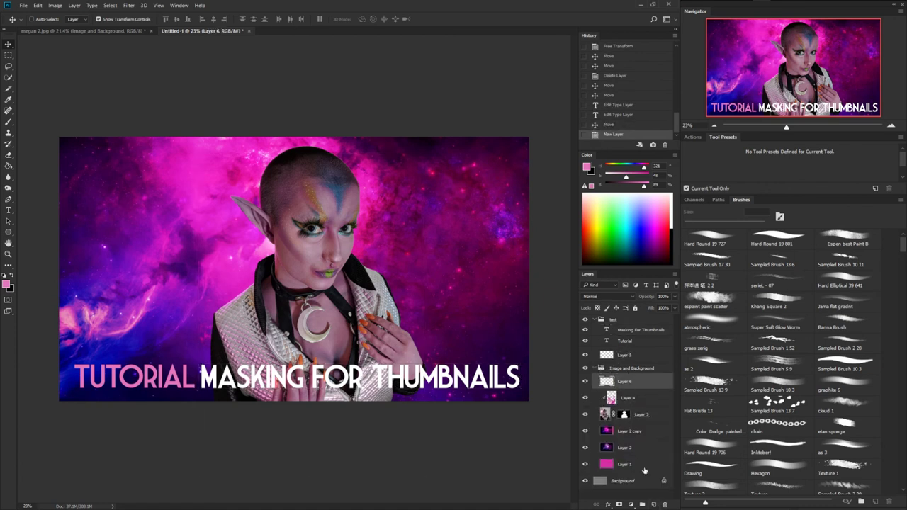
click(600, 297)
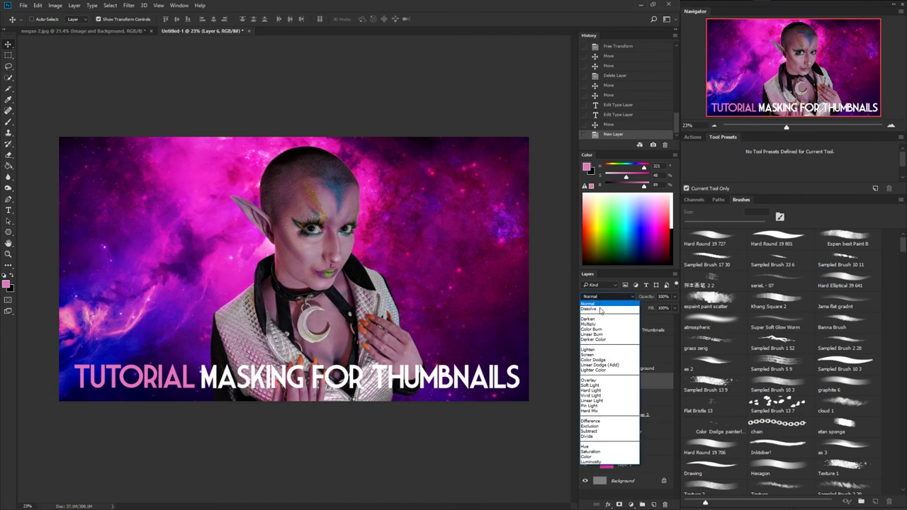
click(600, 324)
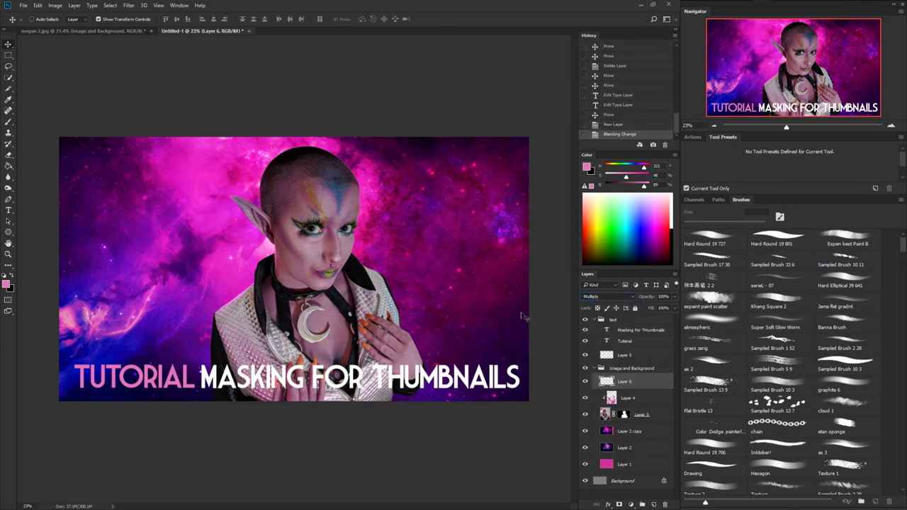
- Activate the Gradient tool with the foreground-to-transparent gradient and sample a dark purple from the galaxy backdrop as the foreground color
key(g)
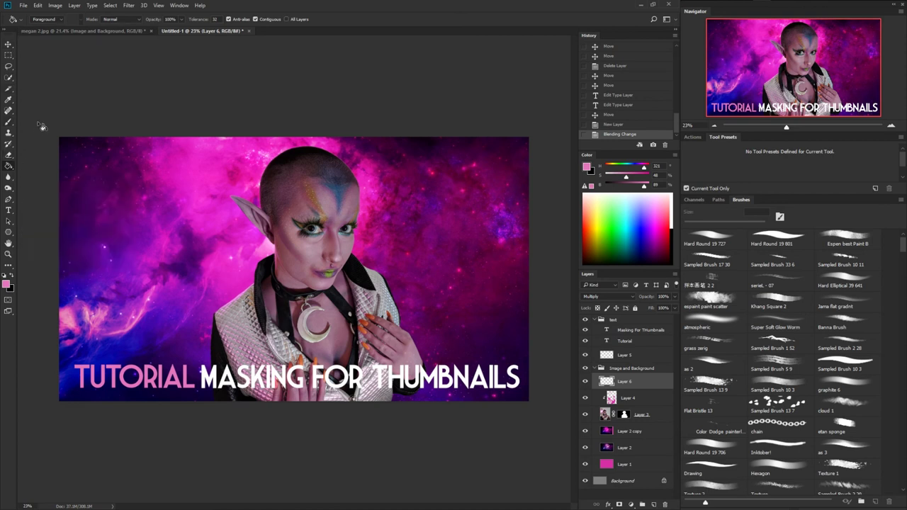
key(shift+g)
right_click(8, 167)
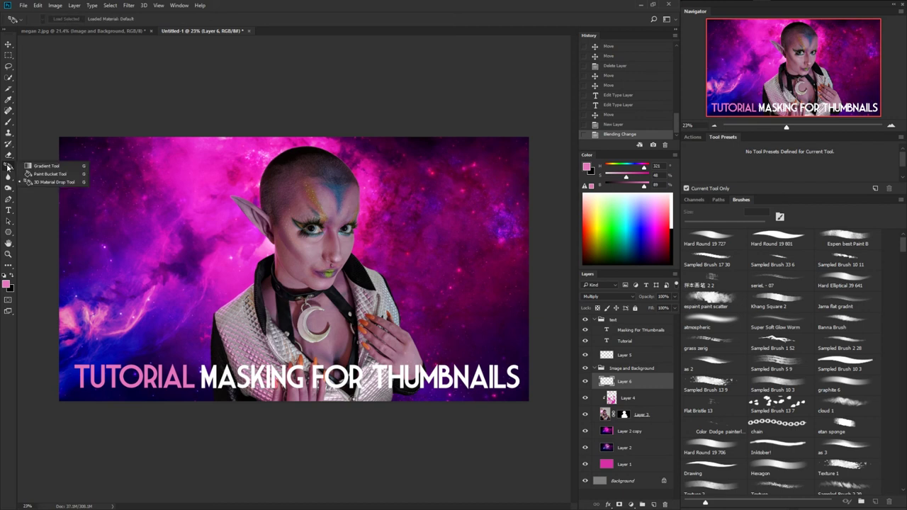
click(38, 168)
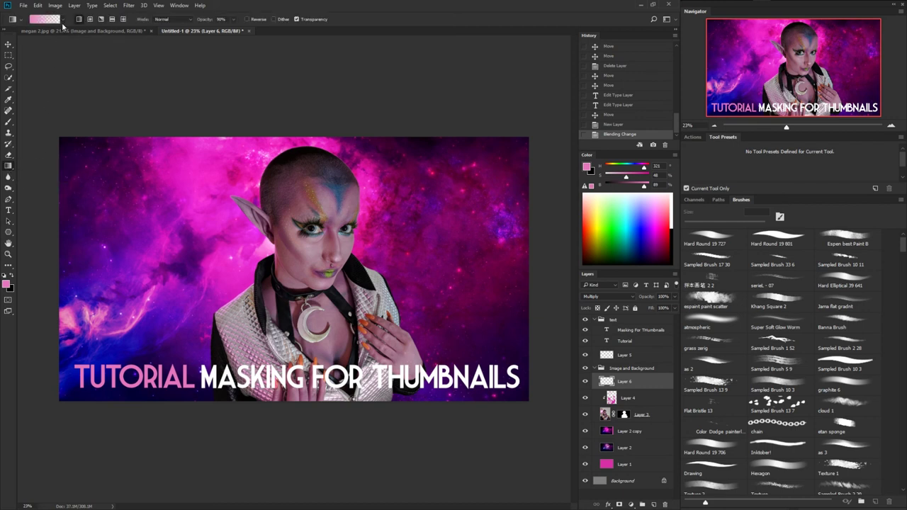
key(shift+g)
key(shift+g)
key(shift+g)
key(shift+g)
key(shift+g)
key(shift+g)
key(shift+g)
key(shift+g)
key(shift+g)
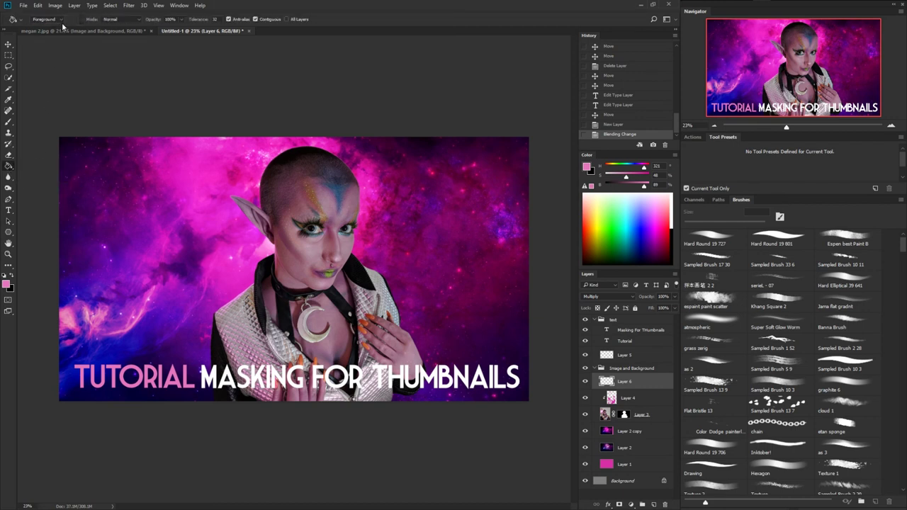
click(62, 21)
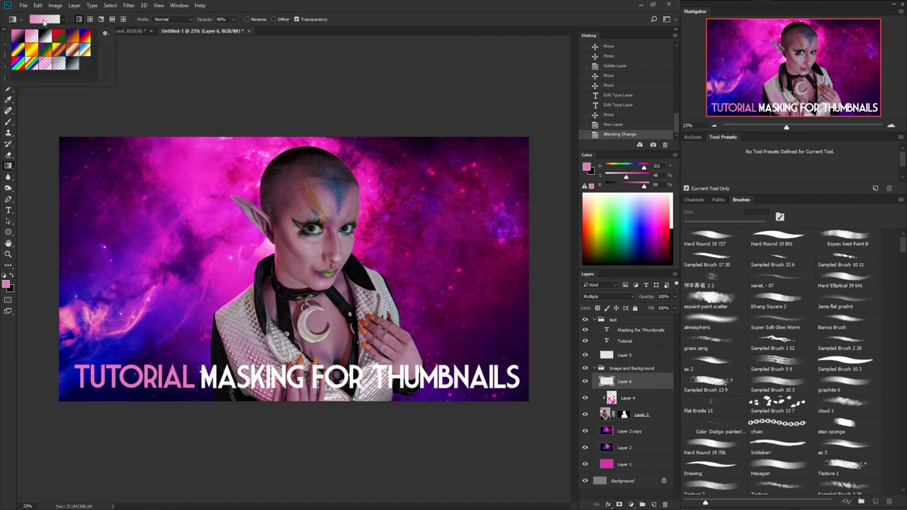
click(355, 434)
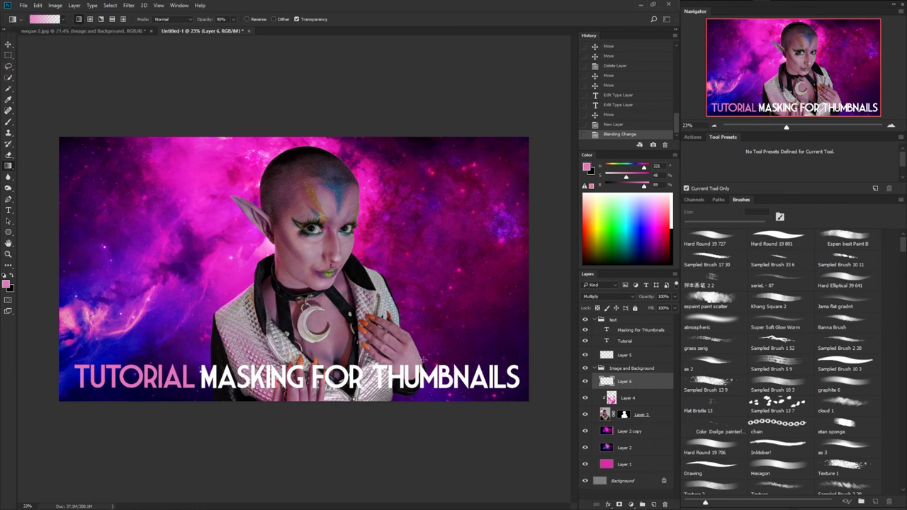
drag(459, 311, 467, 333)
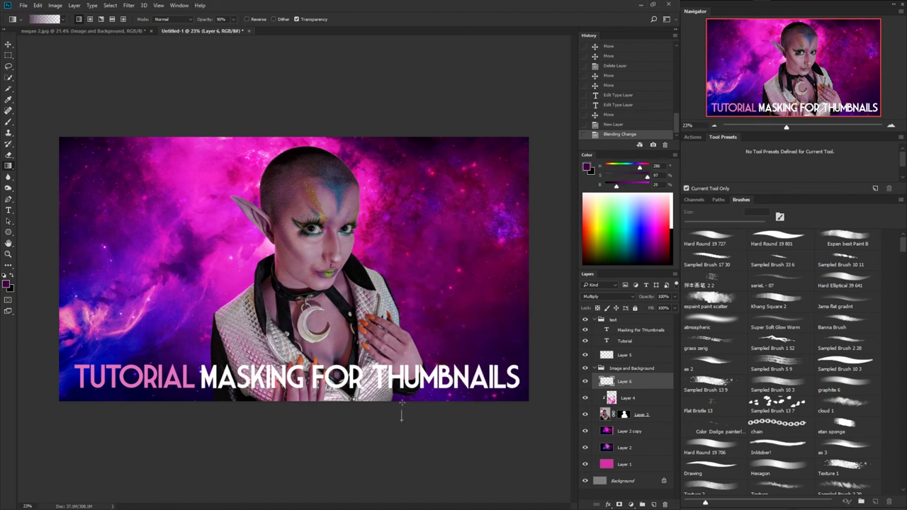
- Try several upward dark purple gradients from below the canvas on the Multiply layer, keeping only a single subtle one behind the title
drag(401, 415, 403, 300)
key(ctrl+z)
drag(410, 446, 411, 335)
drag(412, 449, 423, 287)
key(ctrl+z)
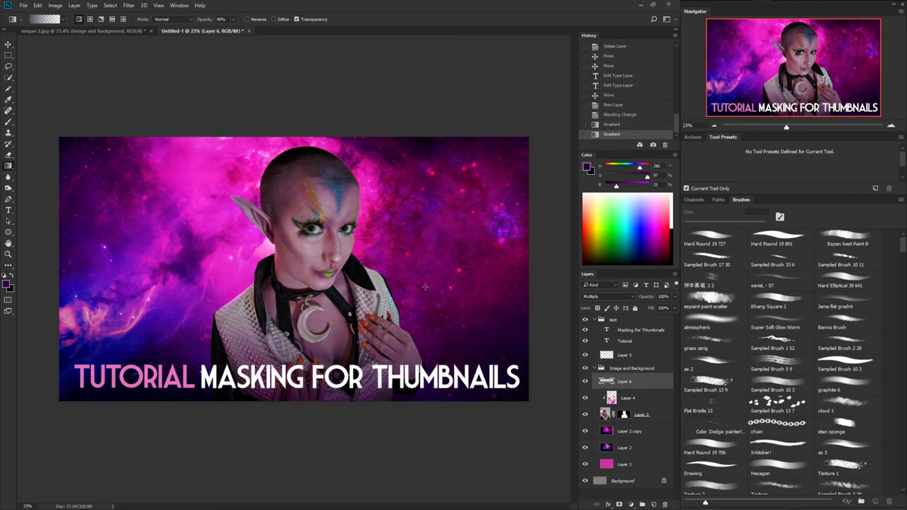
key(ctrl+z)
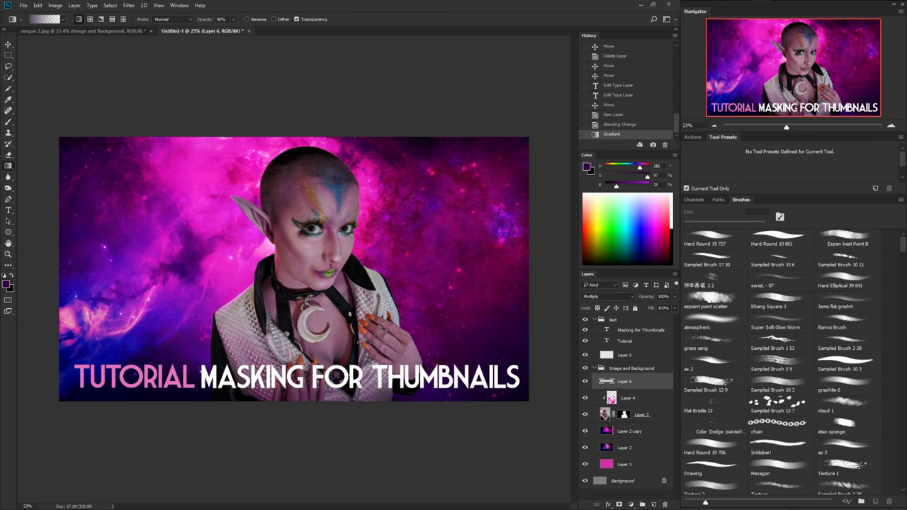
- Set the gradient layer's fill to 61% and review the whole composite with the interface panels hidden
click(676, 309)
mouse_move(666, 318)
mouse_down()
mouse_move(624, 319)
mouse_move(660, 320)
mouse_up()
key(z)
drag(372, 309, 323, 309)
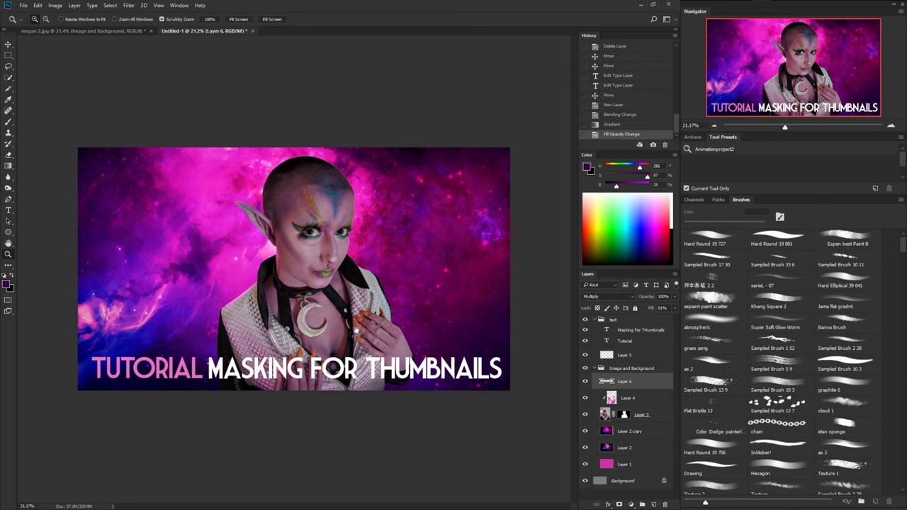
key(Tab)
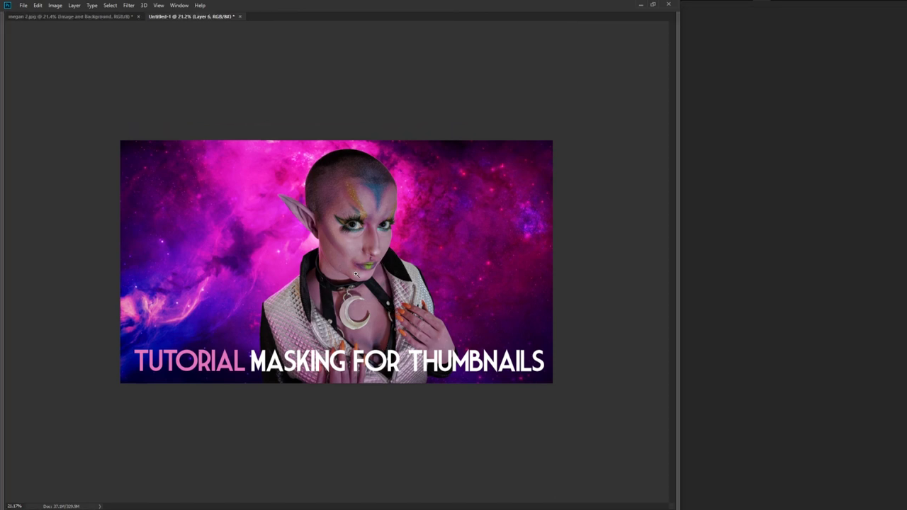
right_click(357, 232)
click(382, 238)
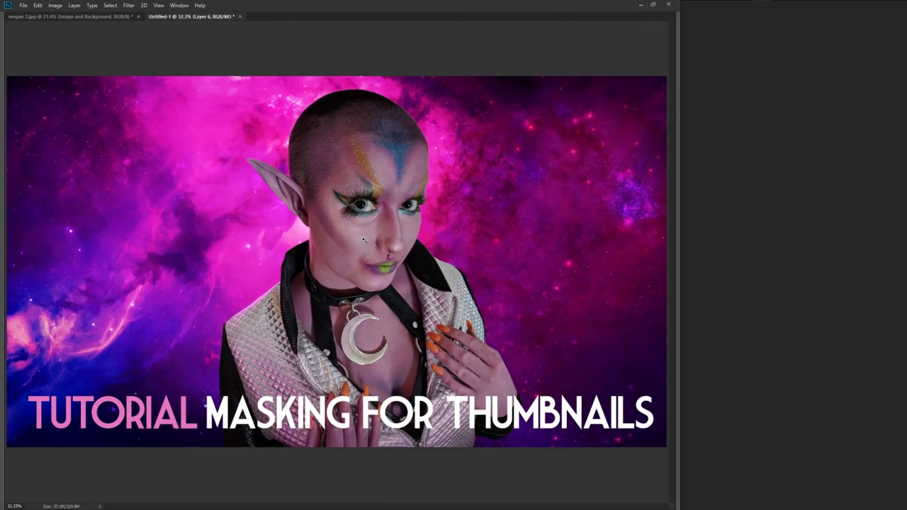
key(Tab)
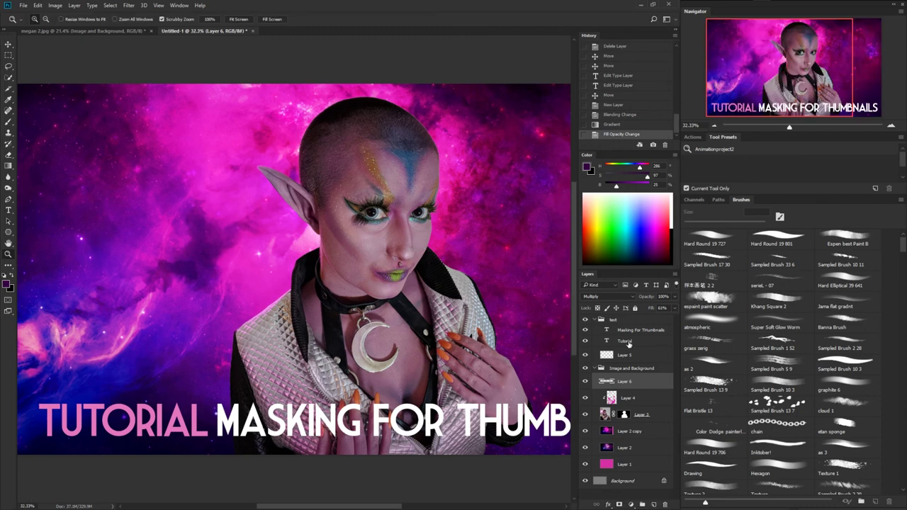
- Merge the clipped magenta tint on Layer 4 down into the figure's Layer 3
click(610, 398)
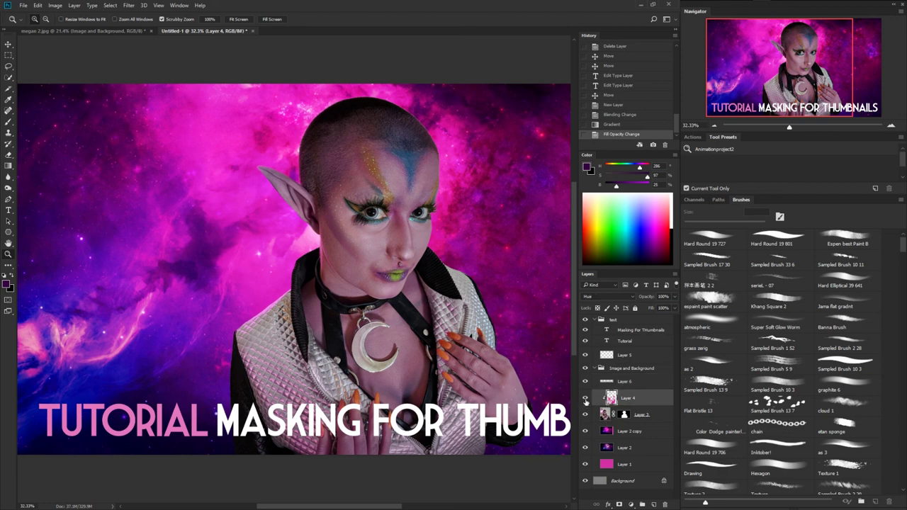
click(585, 399)
key(ctrl+e)
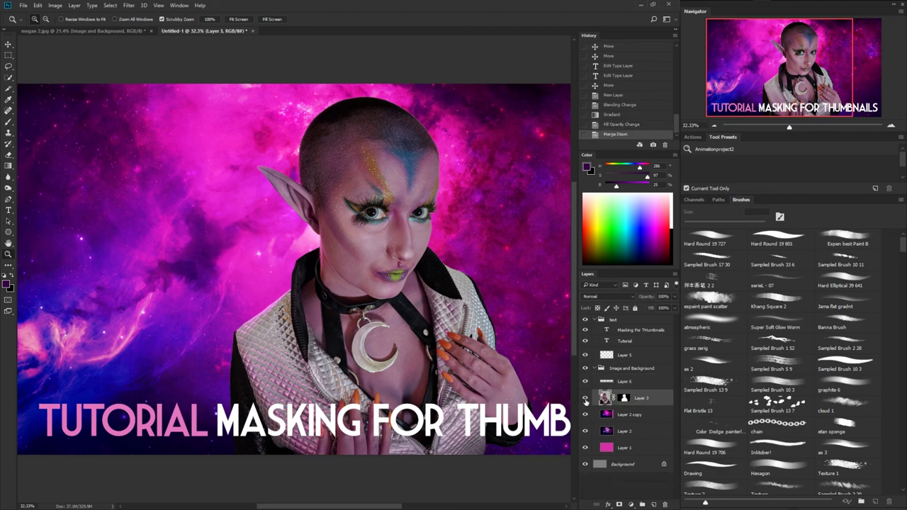
- Duplicate the merged figure layer and apply a Gaussian Blur to the copy
drag(606, 398, 655, 503)
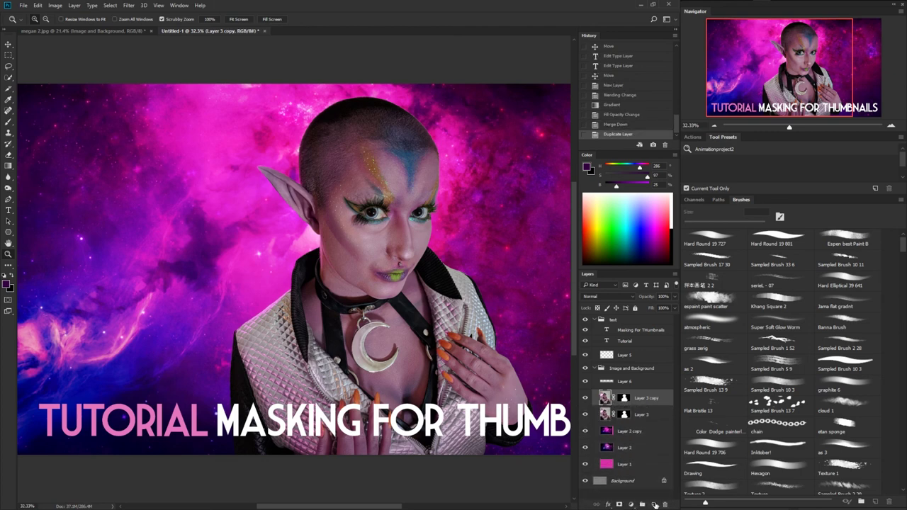
click(135, 8)
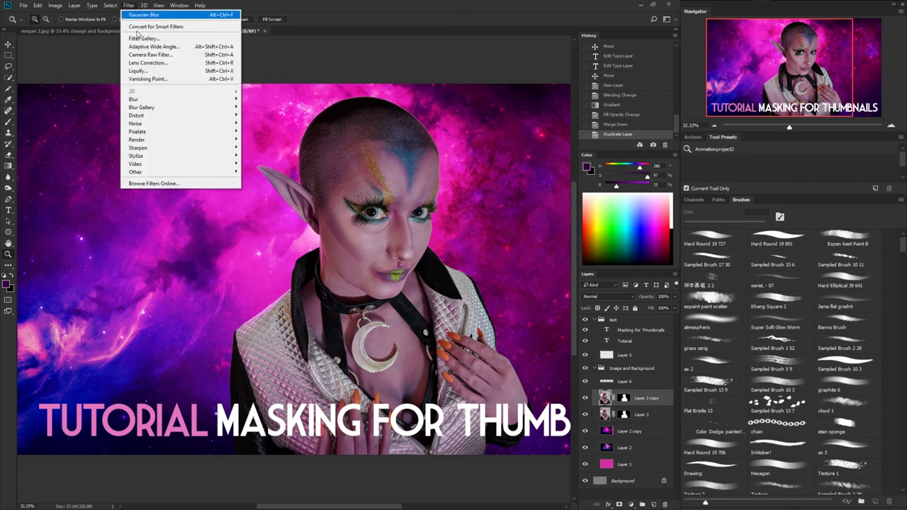
mouse_move(151, 103)
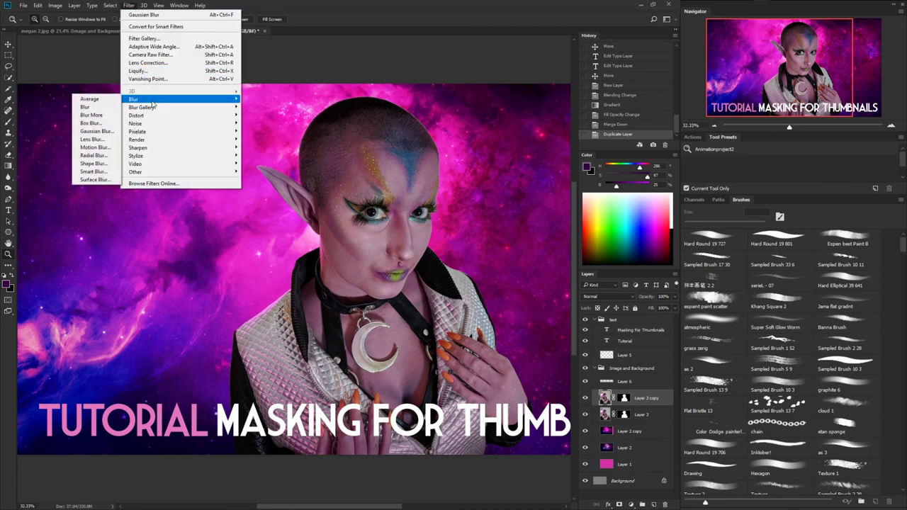
click(94, 132)
click(496, 125)
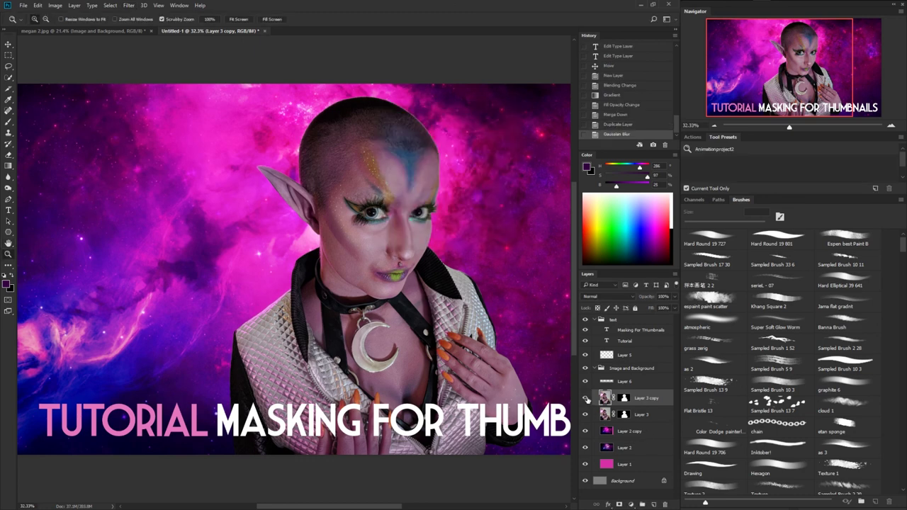
- Set the fill of the blurred Layer 3 copy to 41%
click(674, 309)
drag(677, 319, 650, 320)
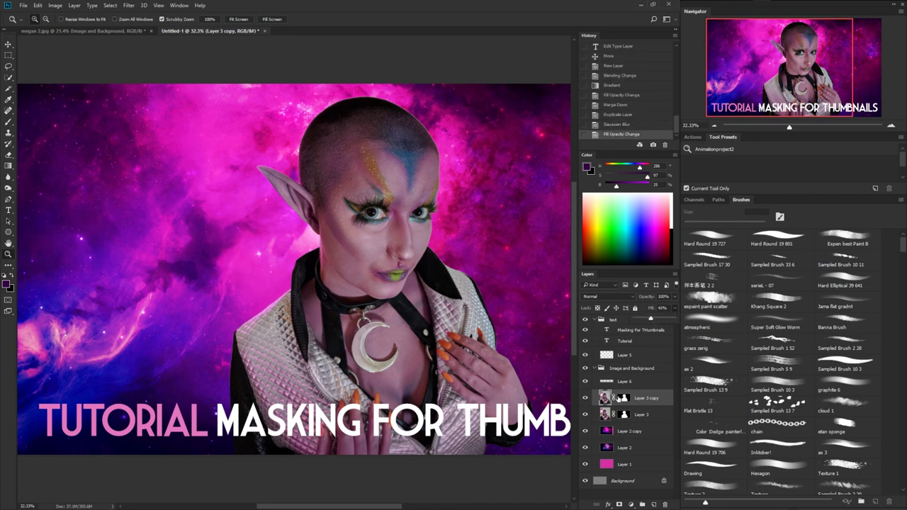
- Compare the figure with and without the blurred copy by toggling that layer's visibility, and check the whole composite
click(604, 400)
click(586, 398)
click(585, 398)
click(586, 399)
click(585, 398)
click(585, 399)
click(586, 399)
drag(470, 259, 441, 259)
scroll(484, 260, down, 2)
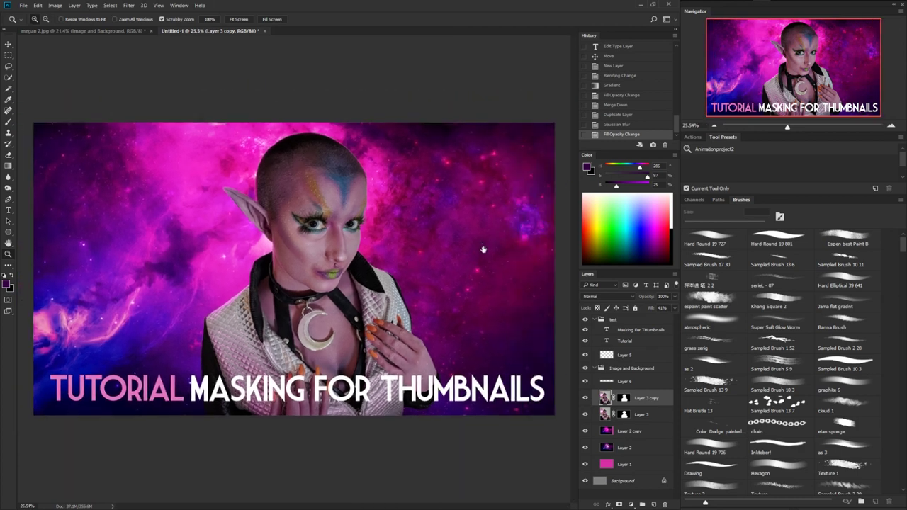